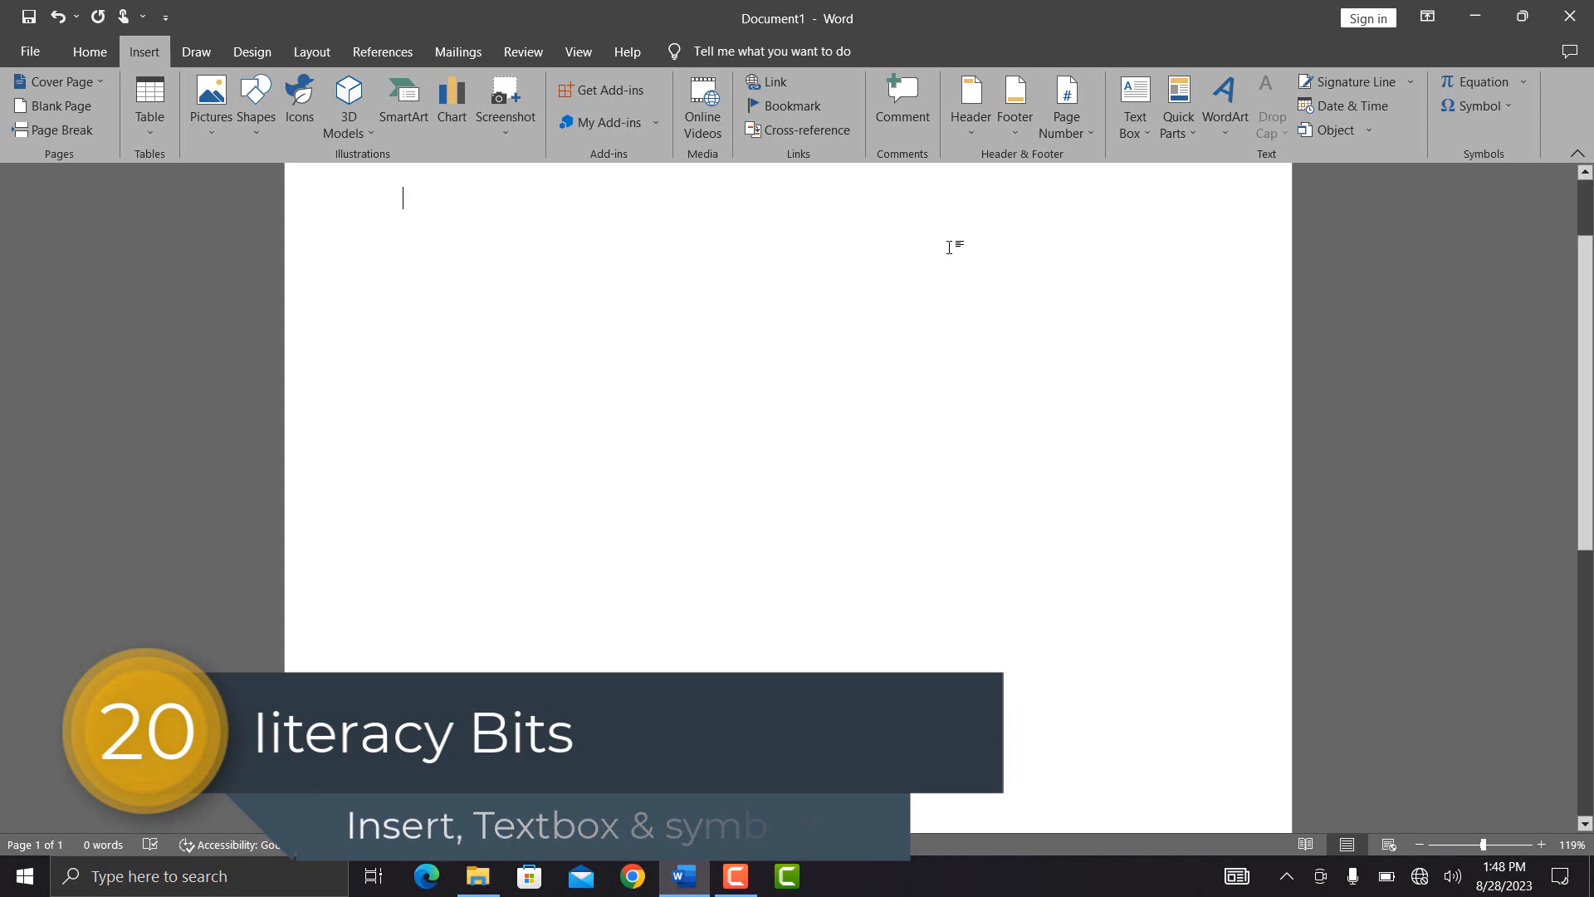
Step: Insert a Facet Sidebar (Left) text box and fill its body with =rand() sample paragraphs
left_click(1143, 126)
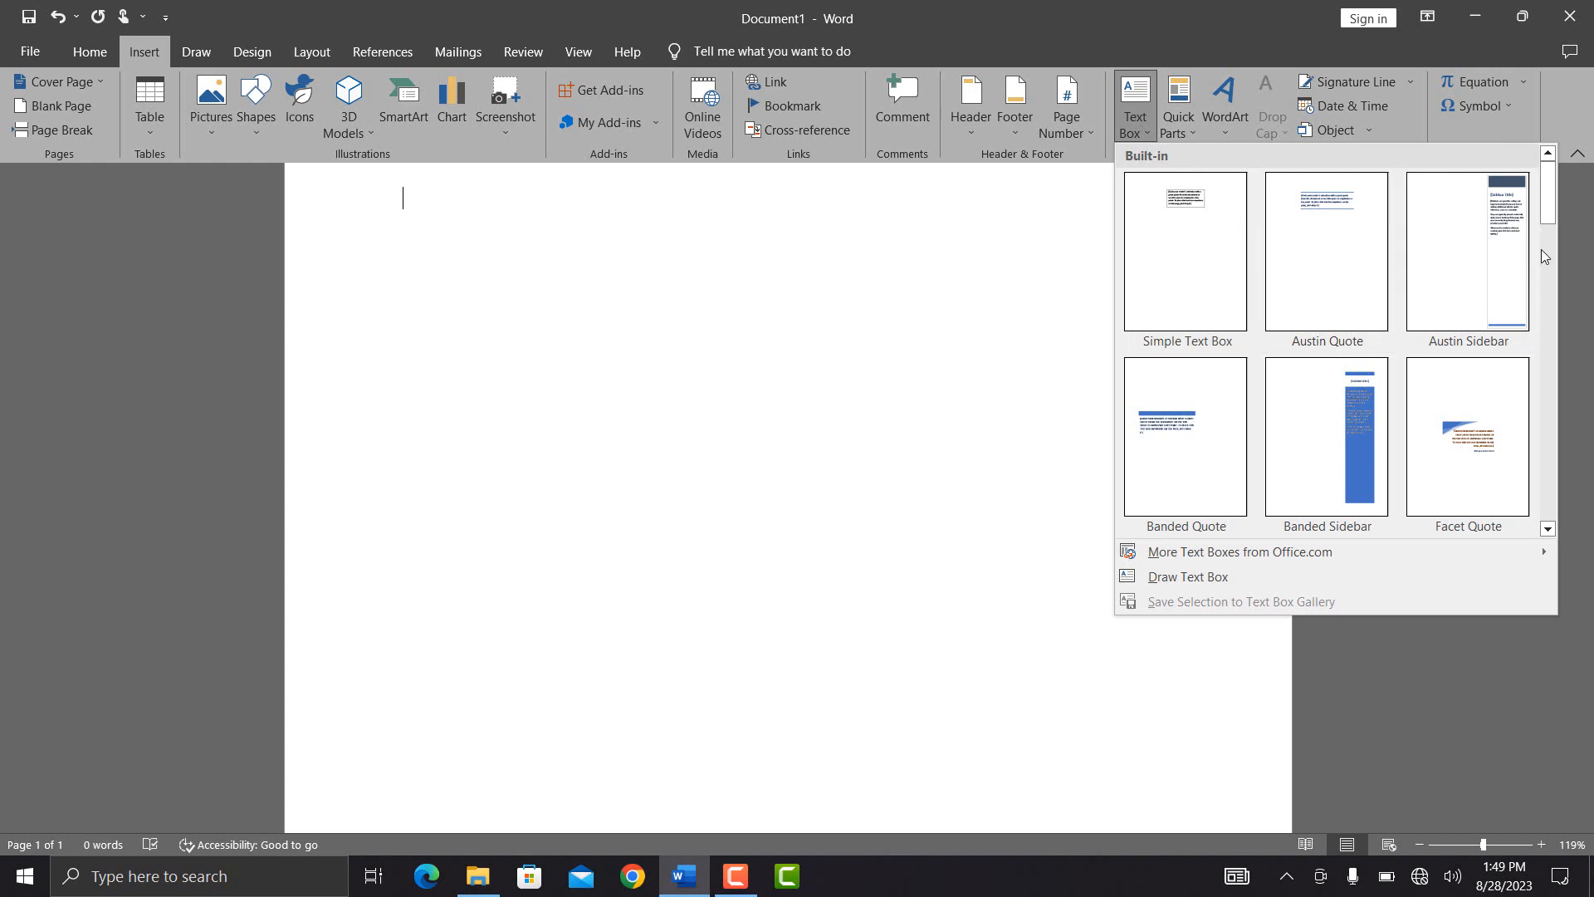
left_click_drag(1540, 201, 1550, 256)
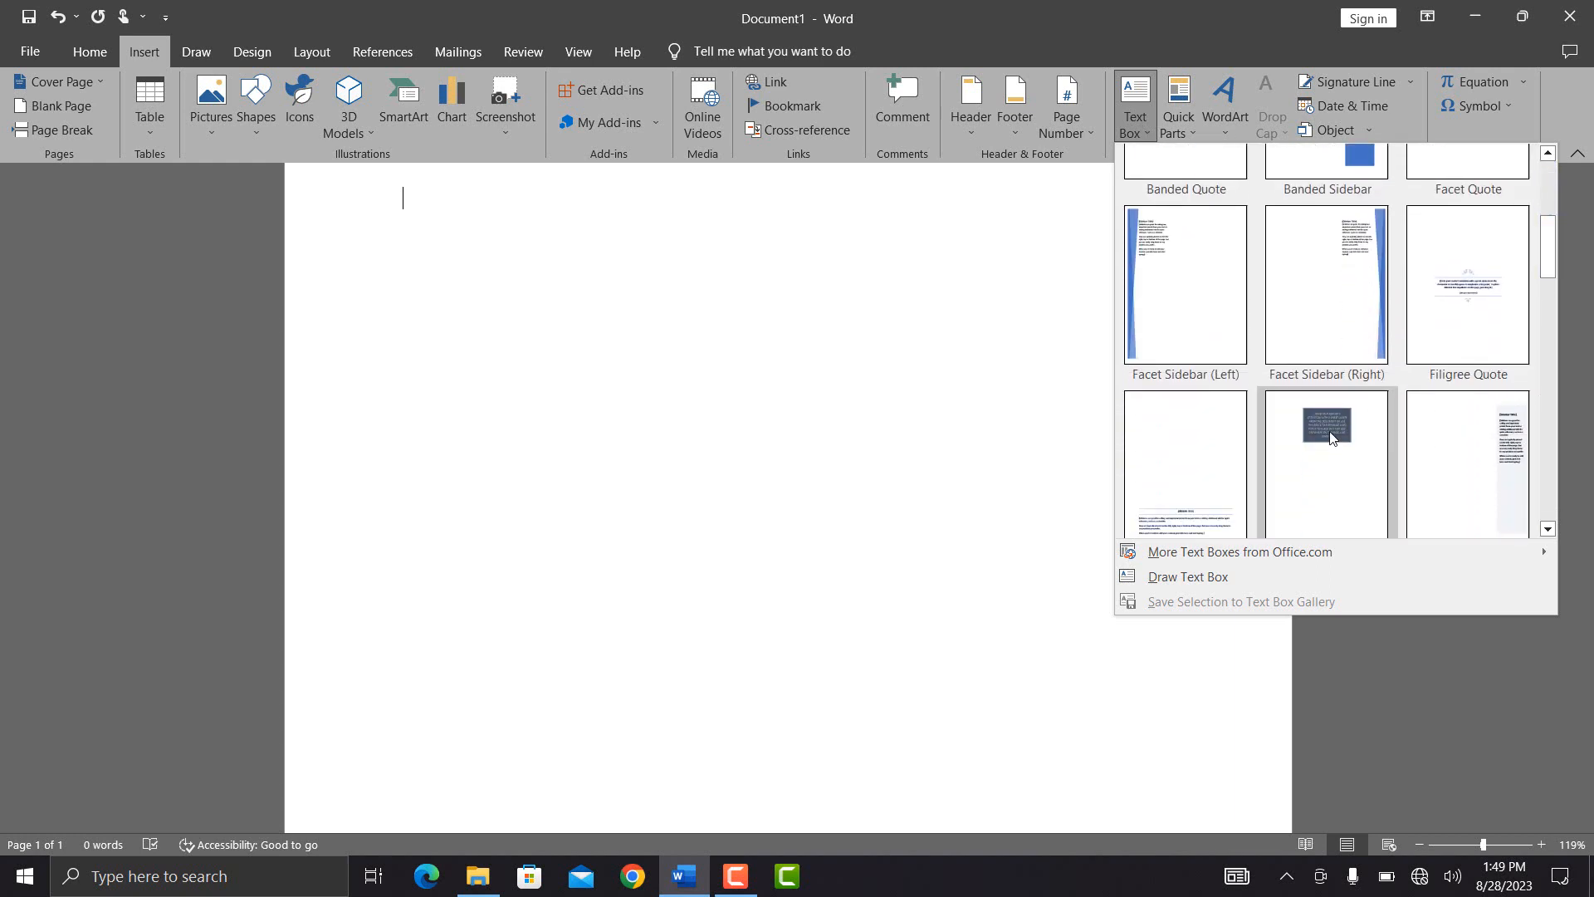
left_click(1196, 315)
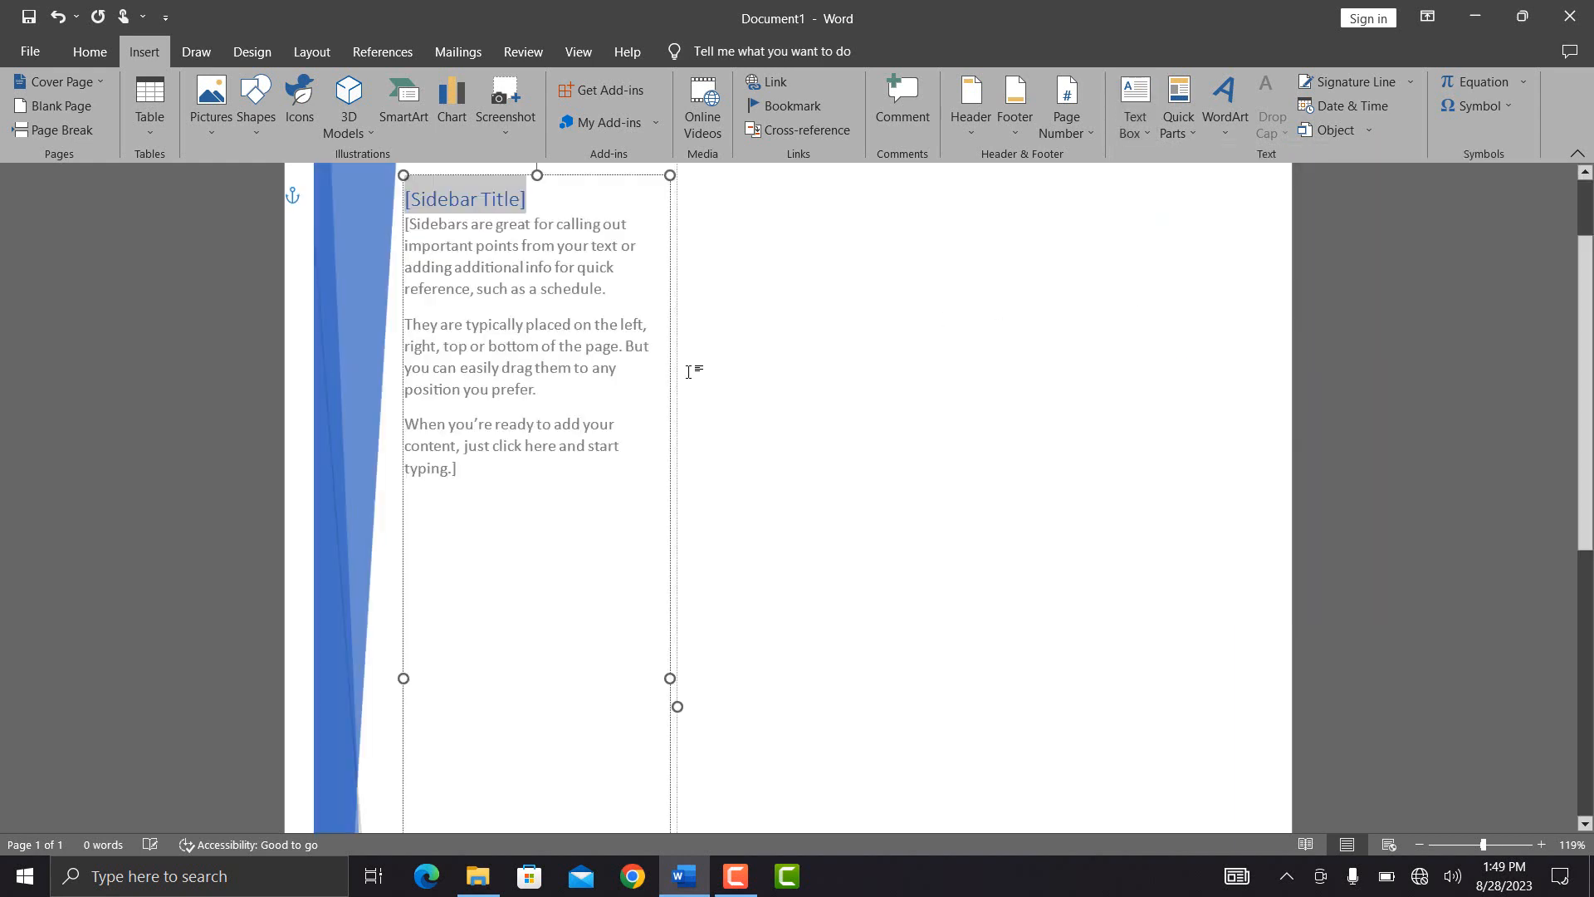
left_click(573, 448)
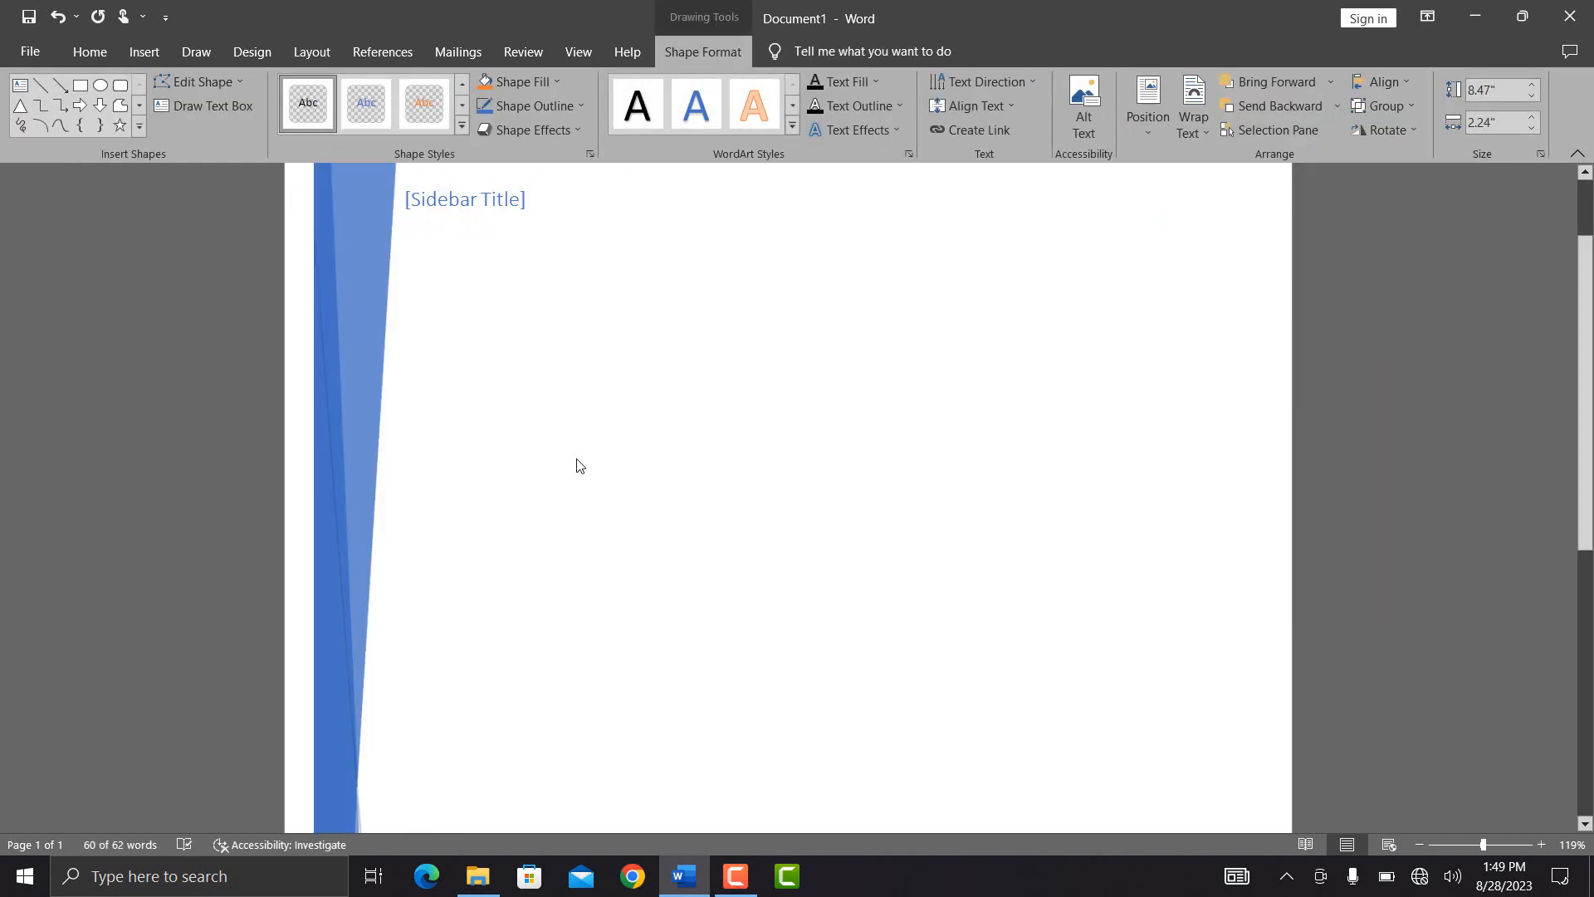
type("=rand")
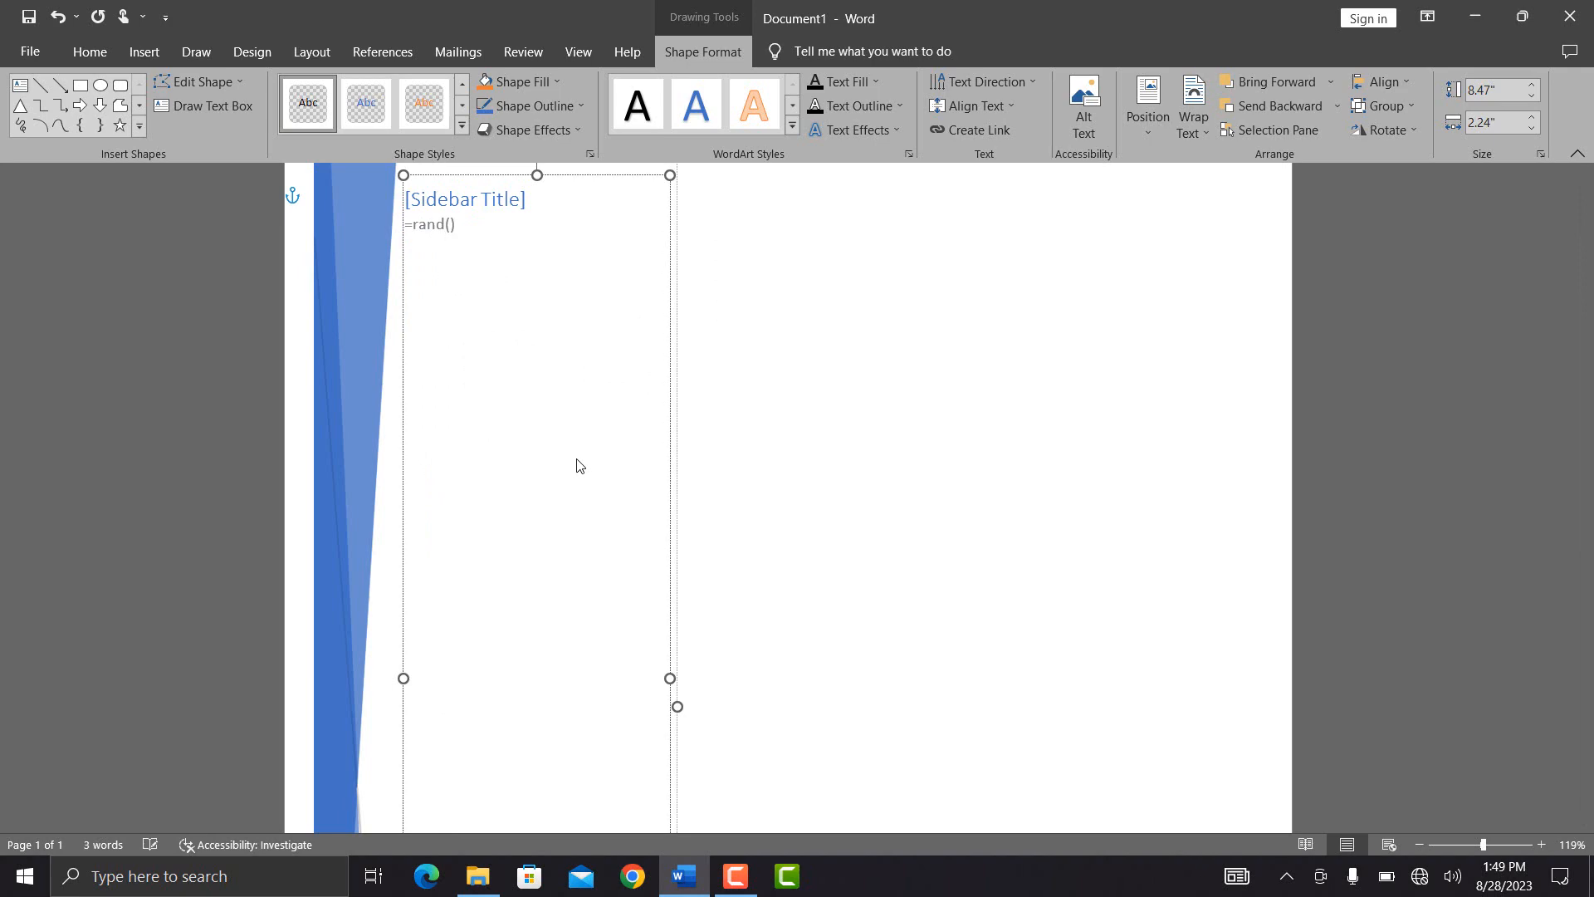
type("()")
key("Return")
Step: Review the sidebar's Position and Wrap Text choices, leaving both unchanged
scroll(577, 465, "up", 6)
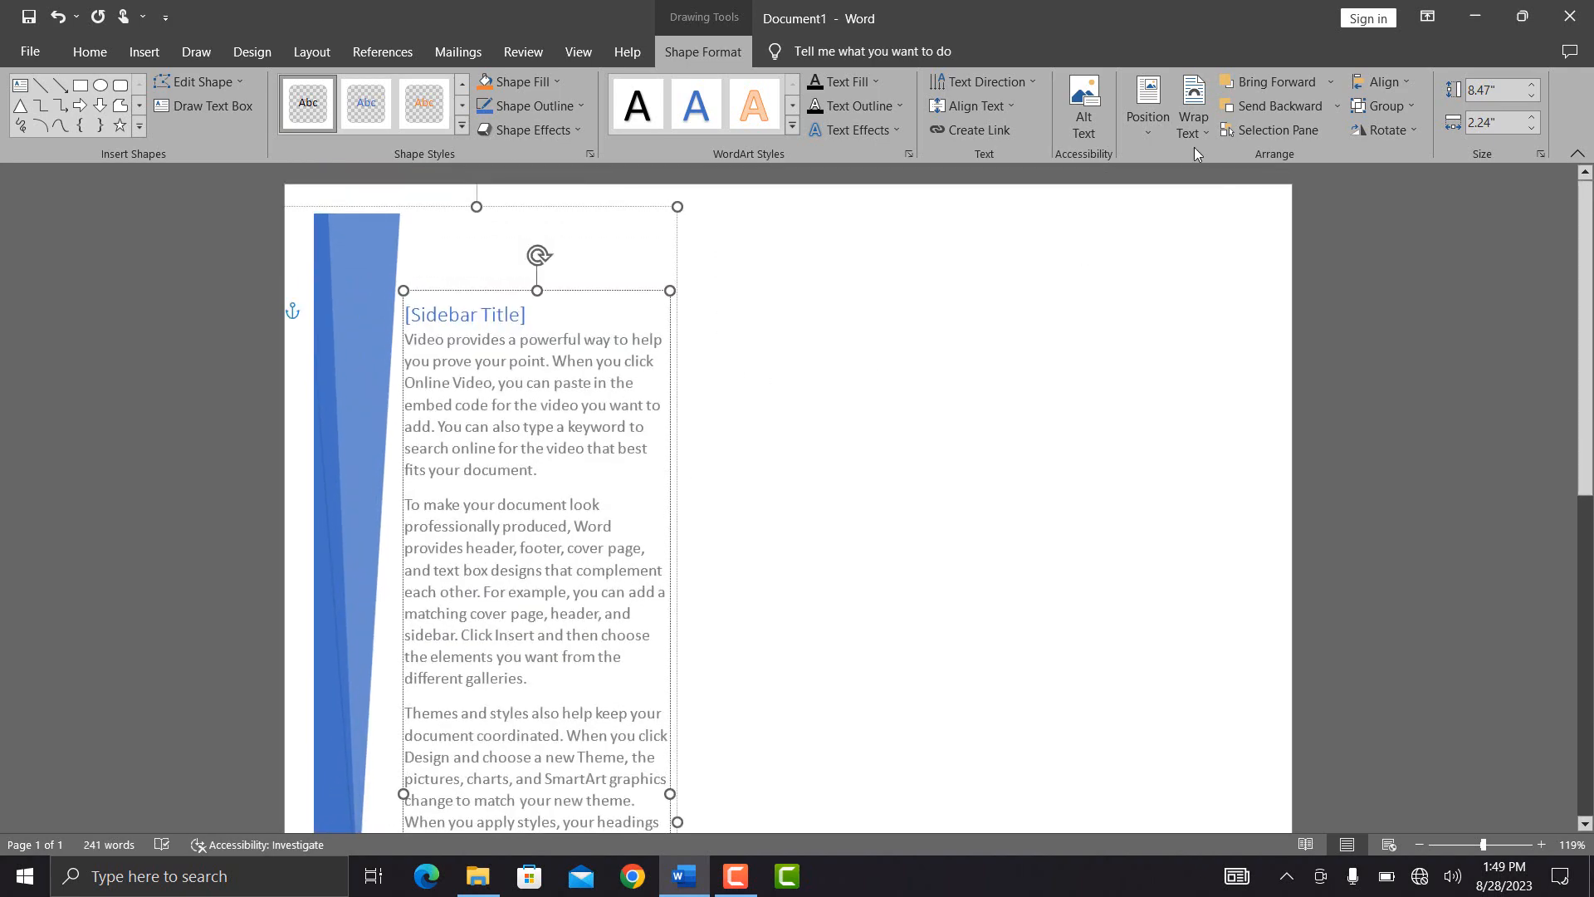
left_click(1156, 131)
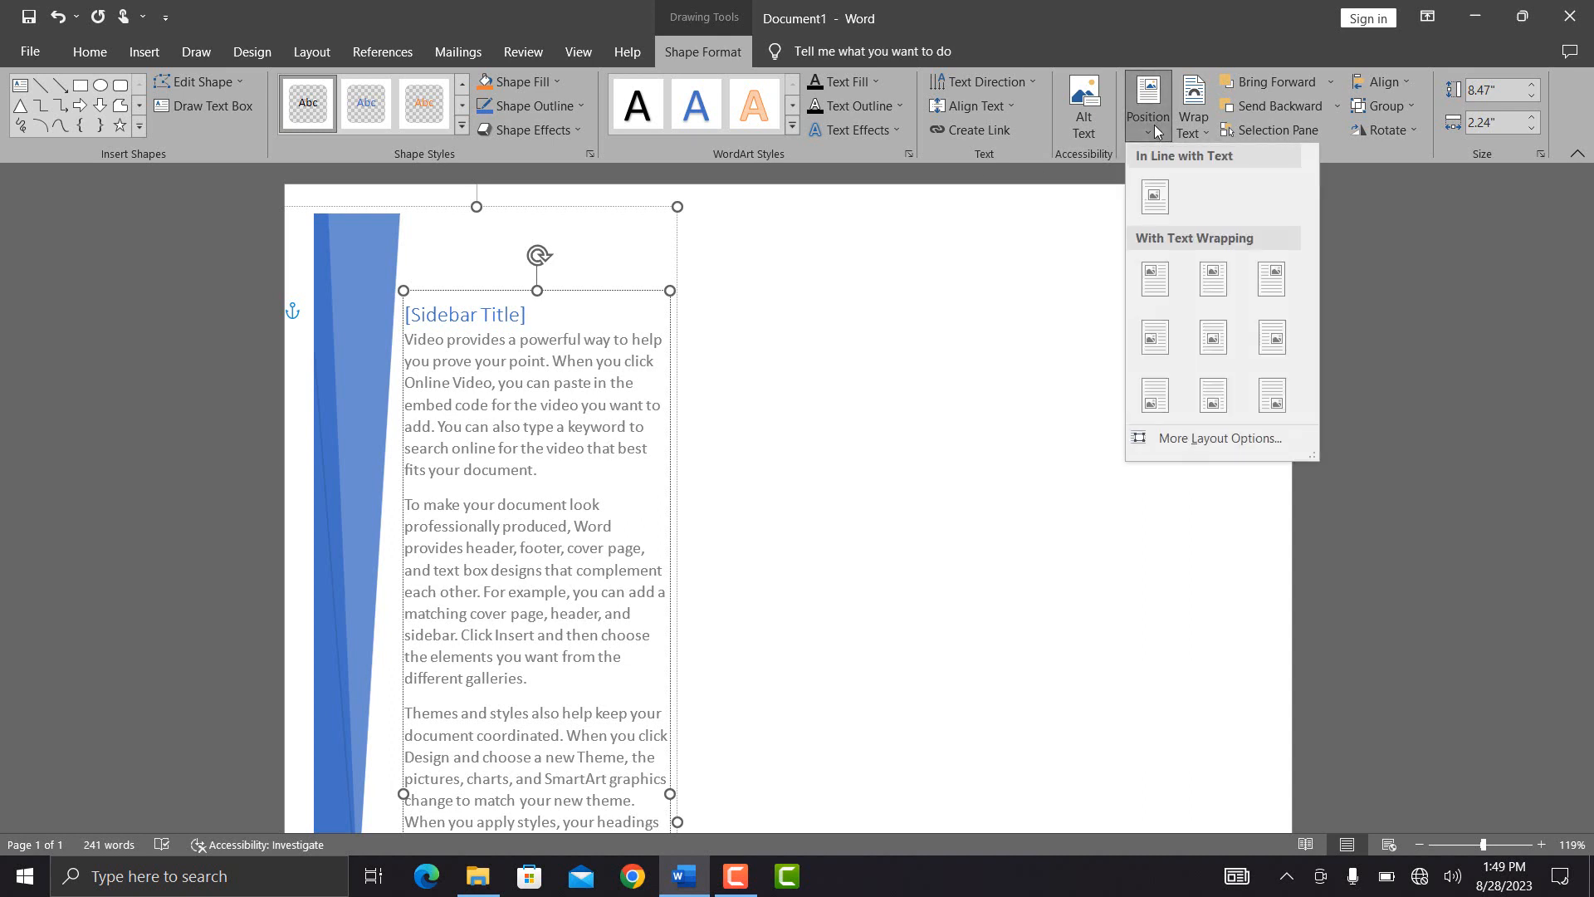
left_click(1206, 141)
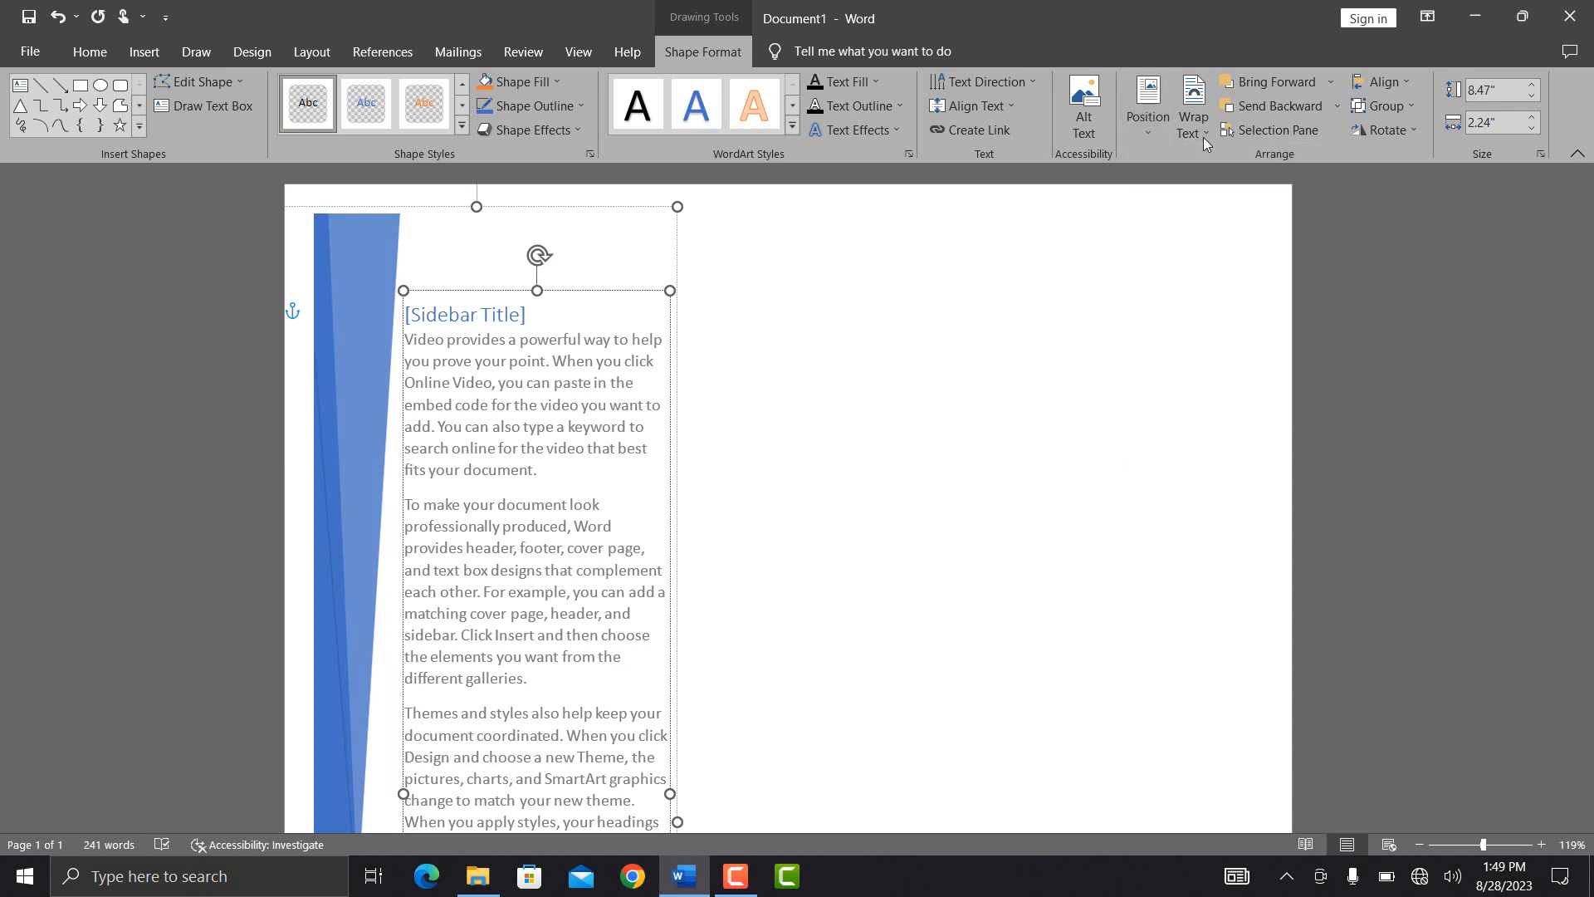
left_click(1206, 141)
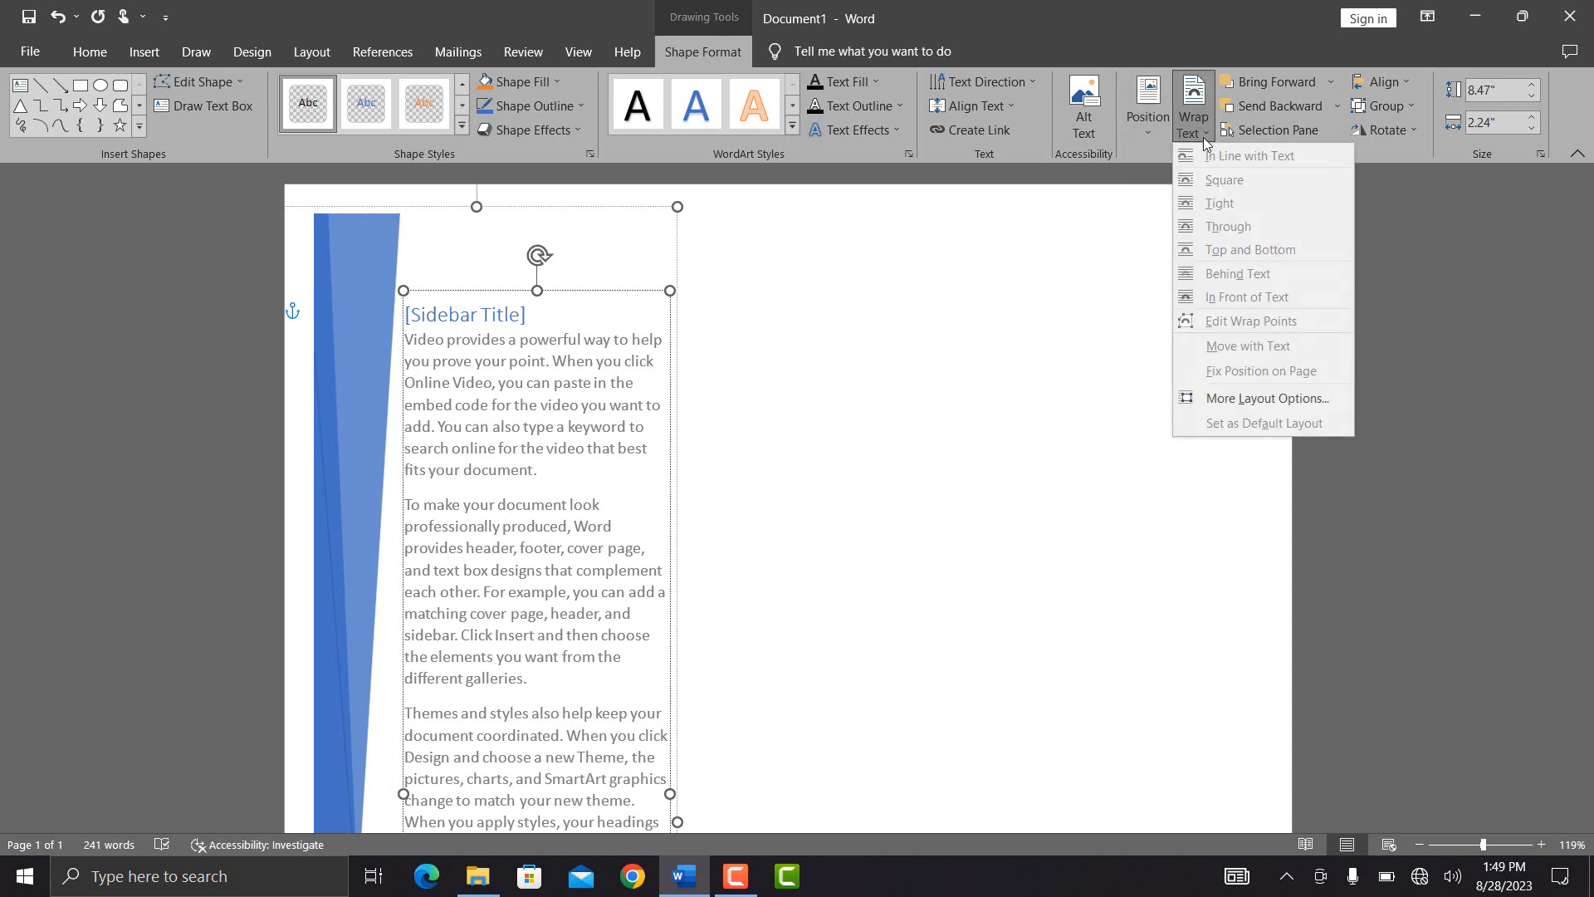
left_click(897, 333)
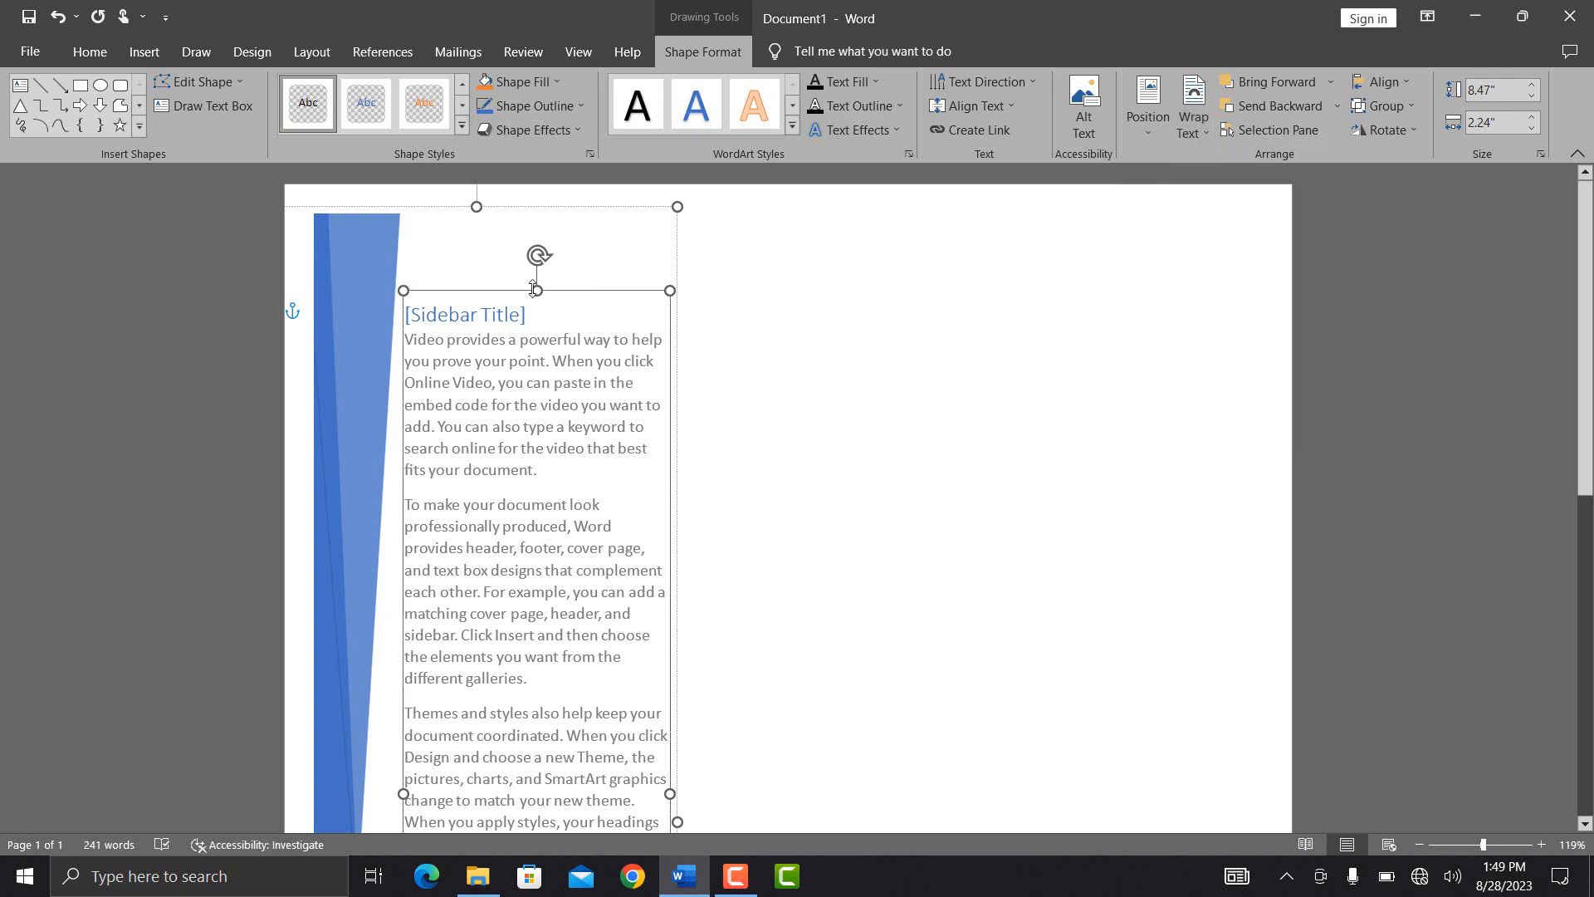
left_click(710, 224)
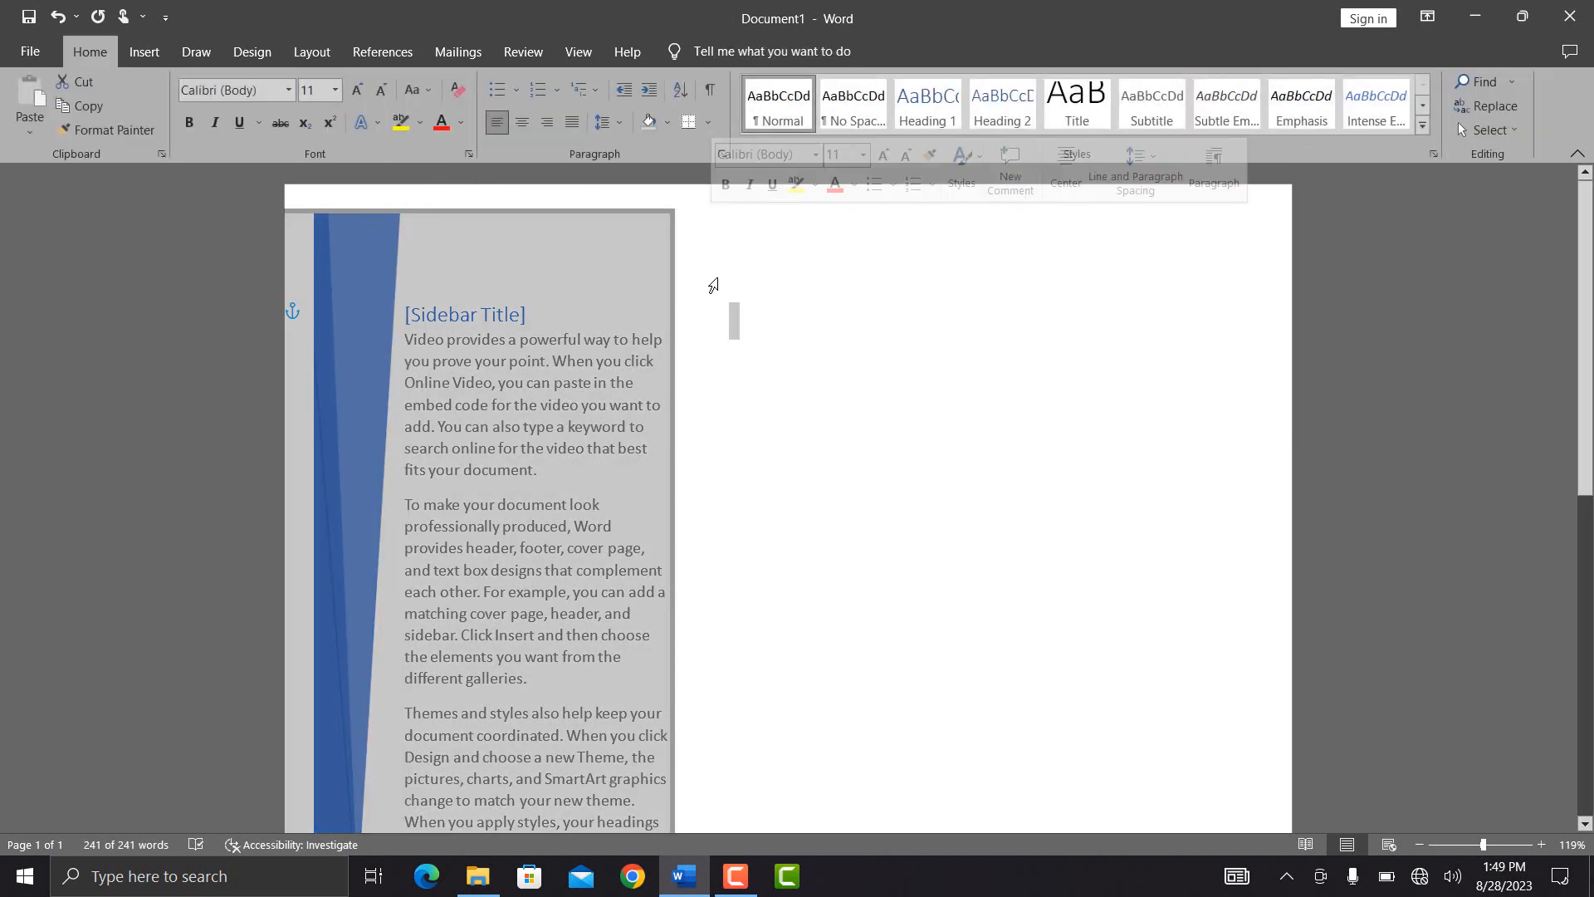
Step: Draw a plain text box right of the sidebar and type 'This is me' plus the author's name
left_click(146, 52)
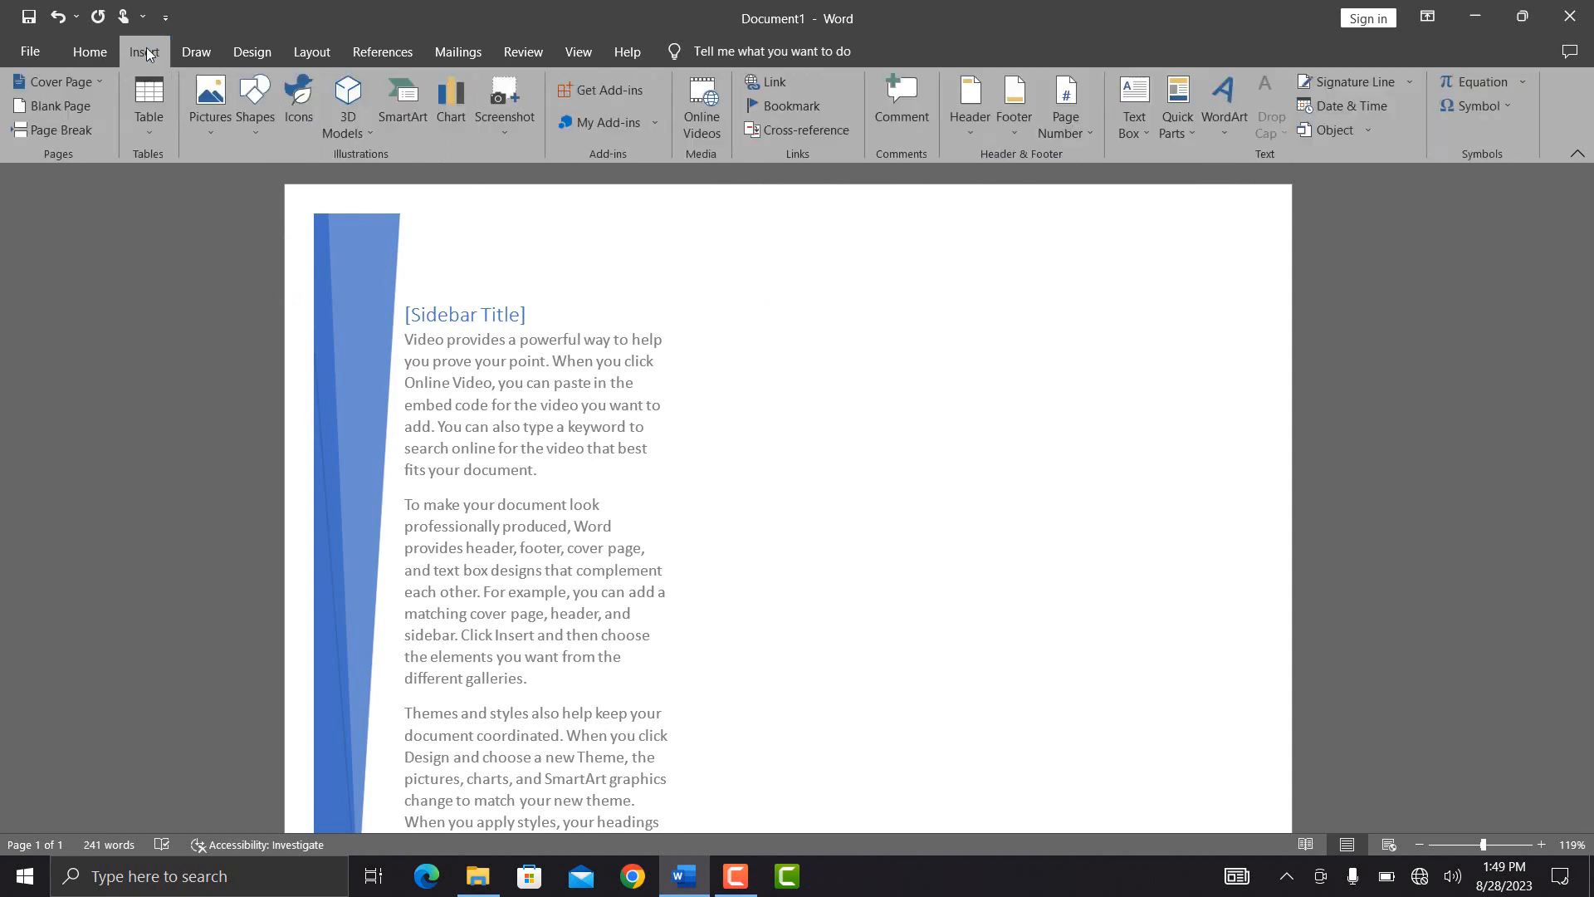
left_click(1138, 118)
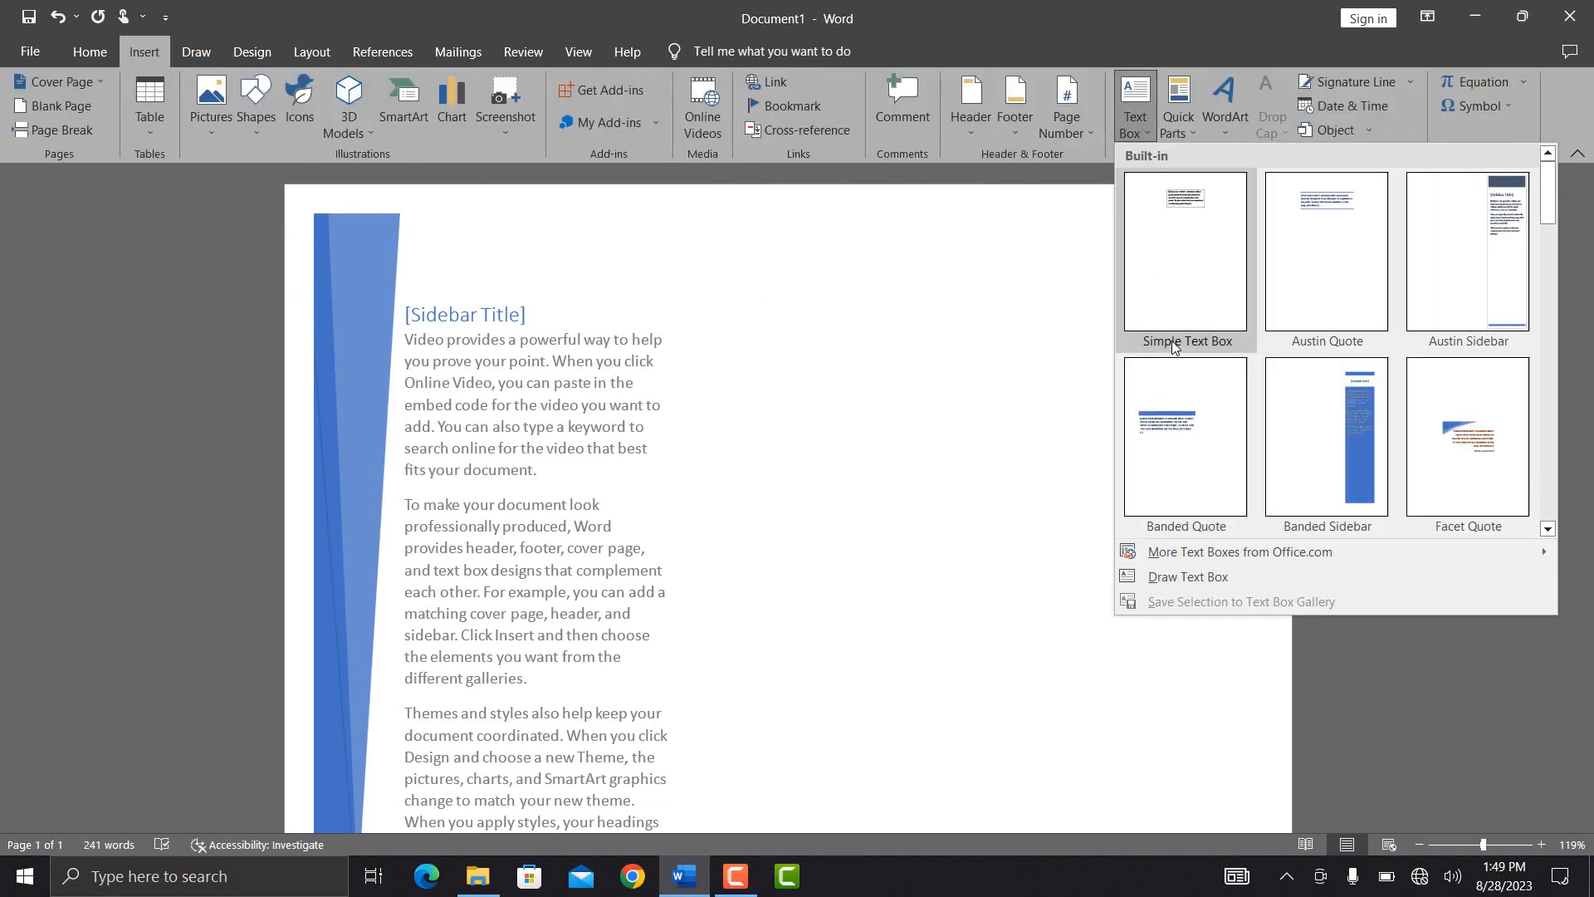
left_click(1183, 576)
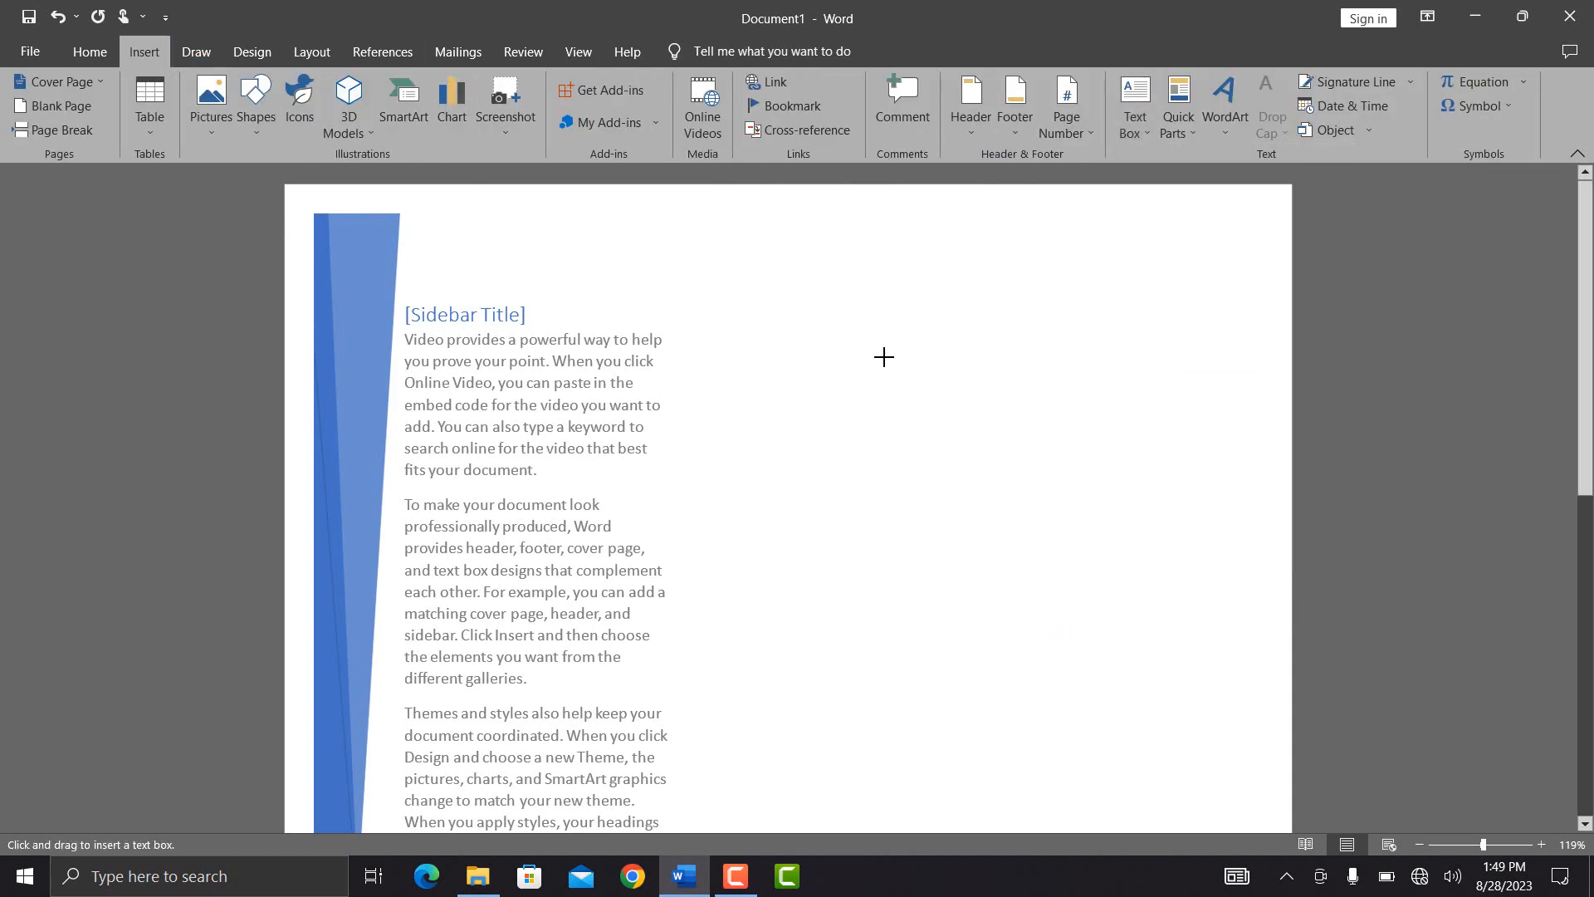
left_click_drag(851, 335, 1153, 487)
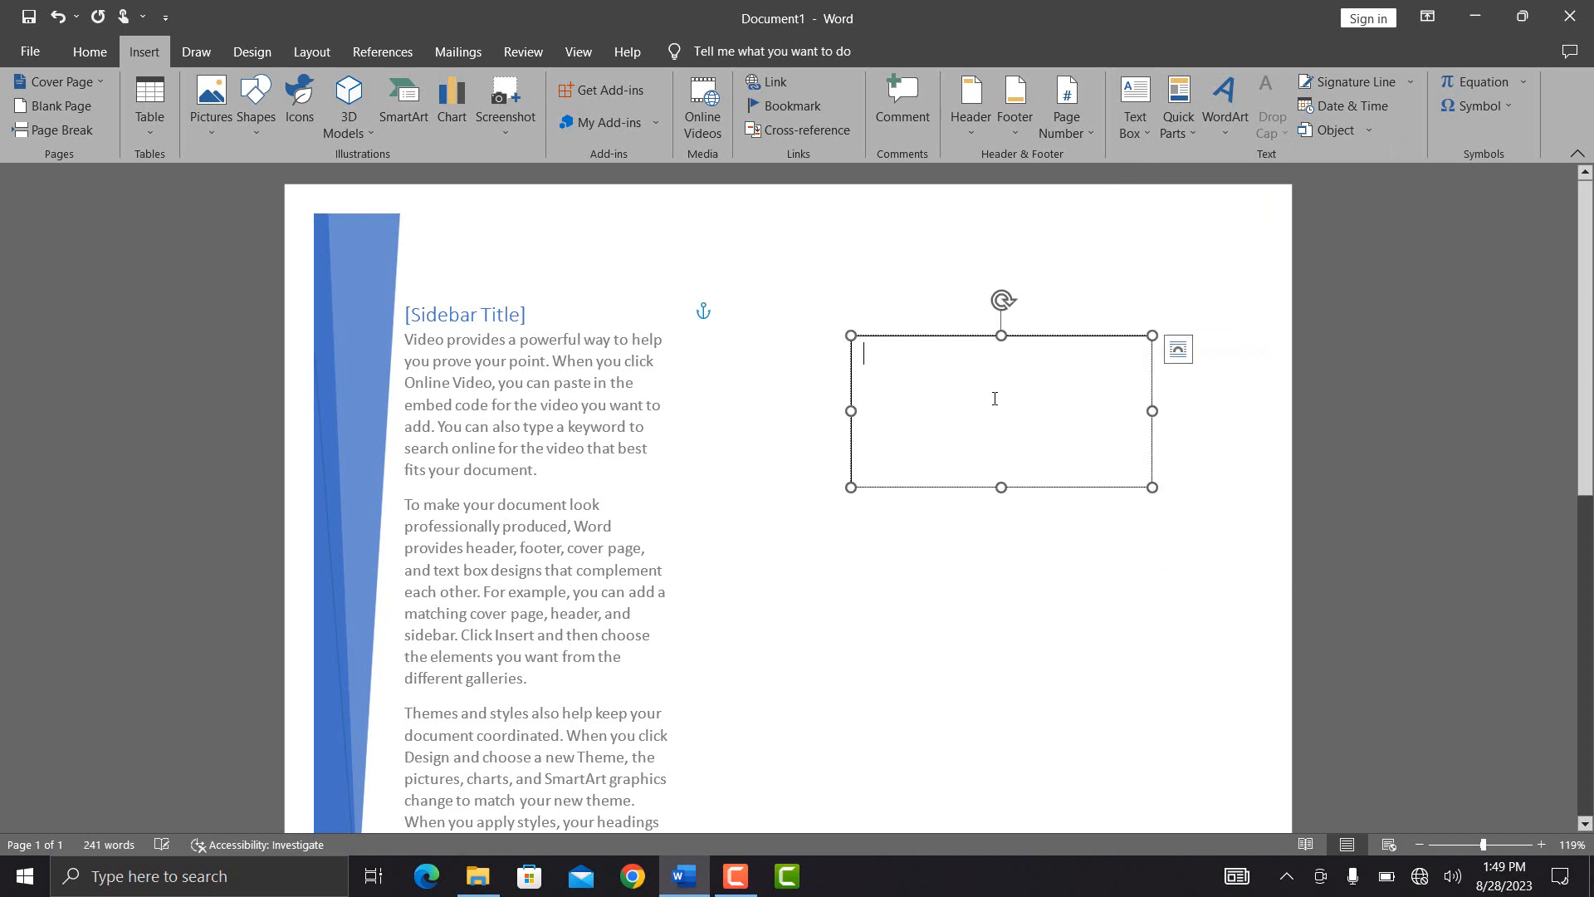
type("This is m")
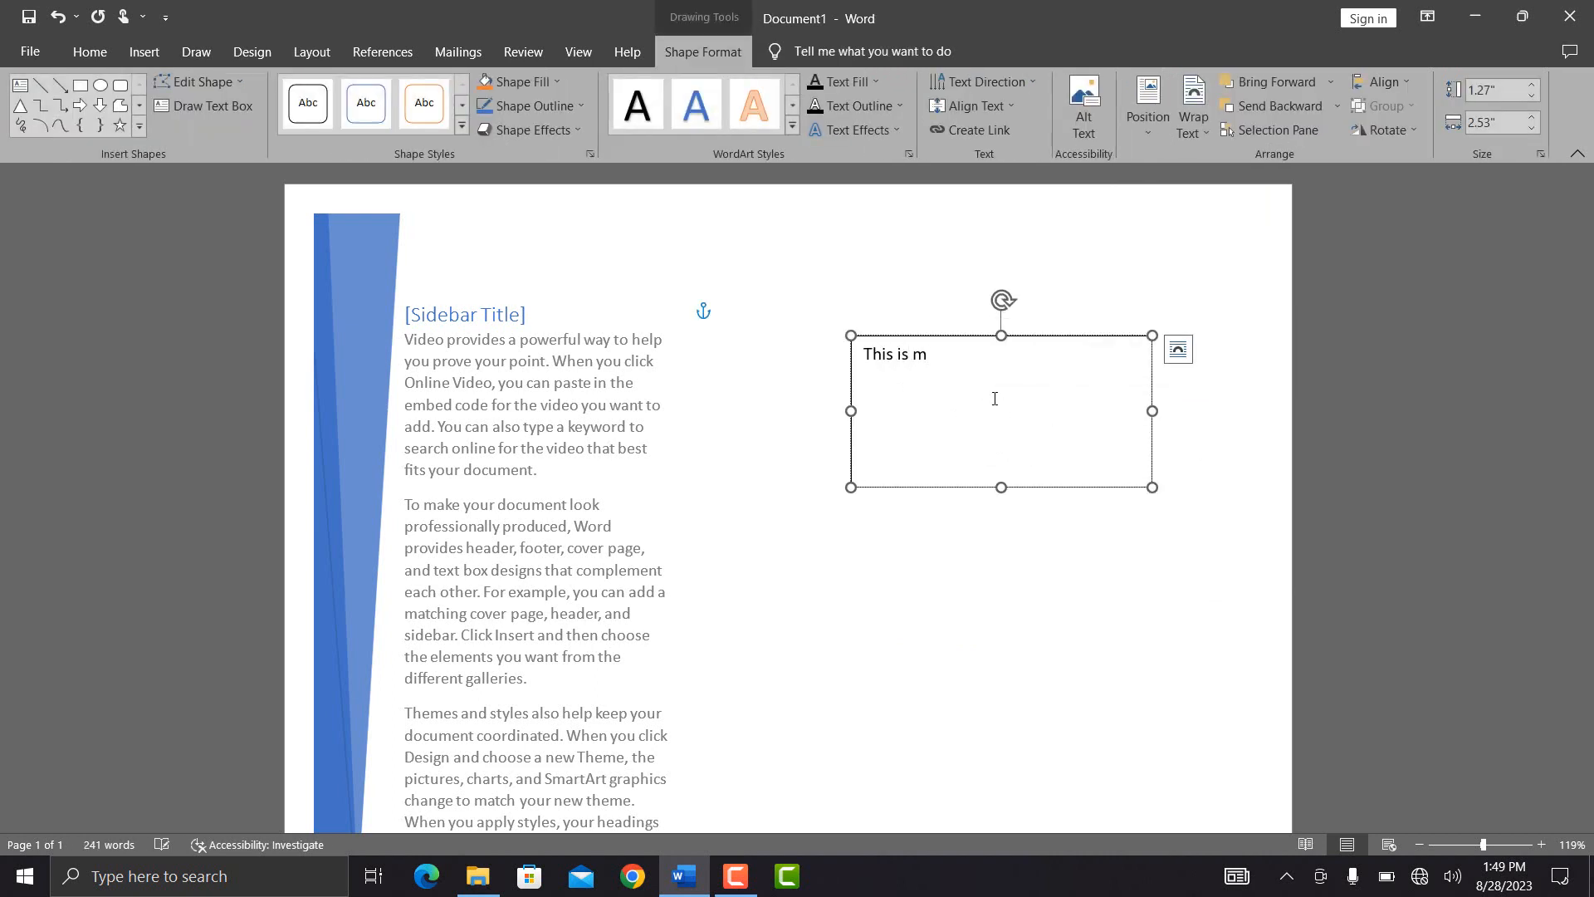
type("e Shahir Ahmad")
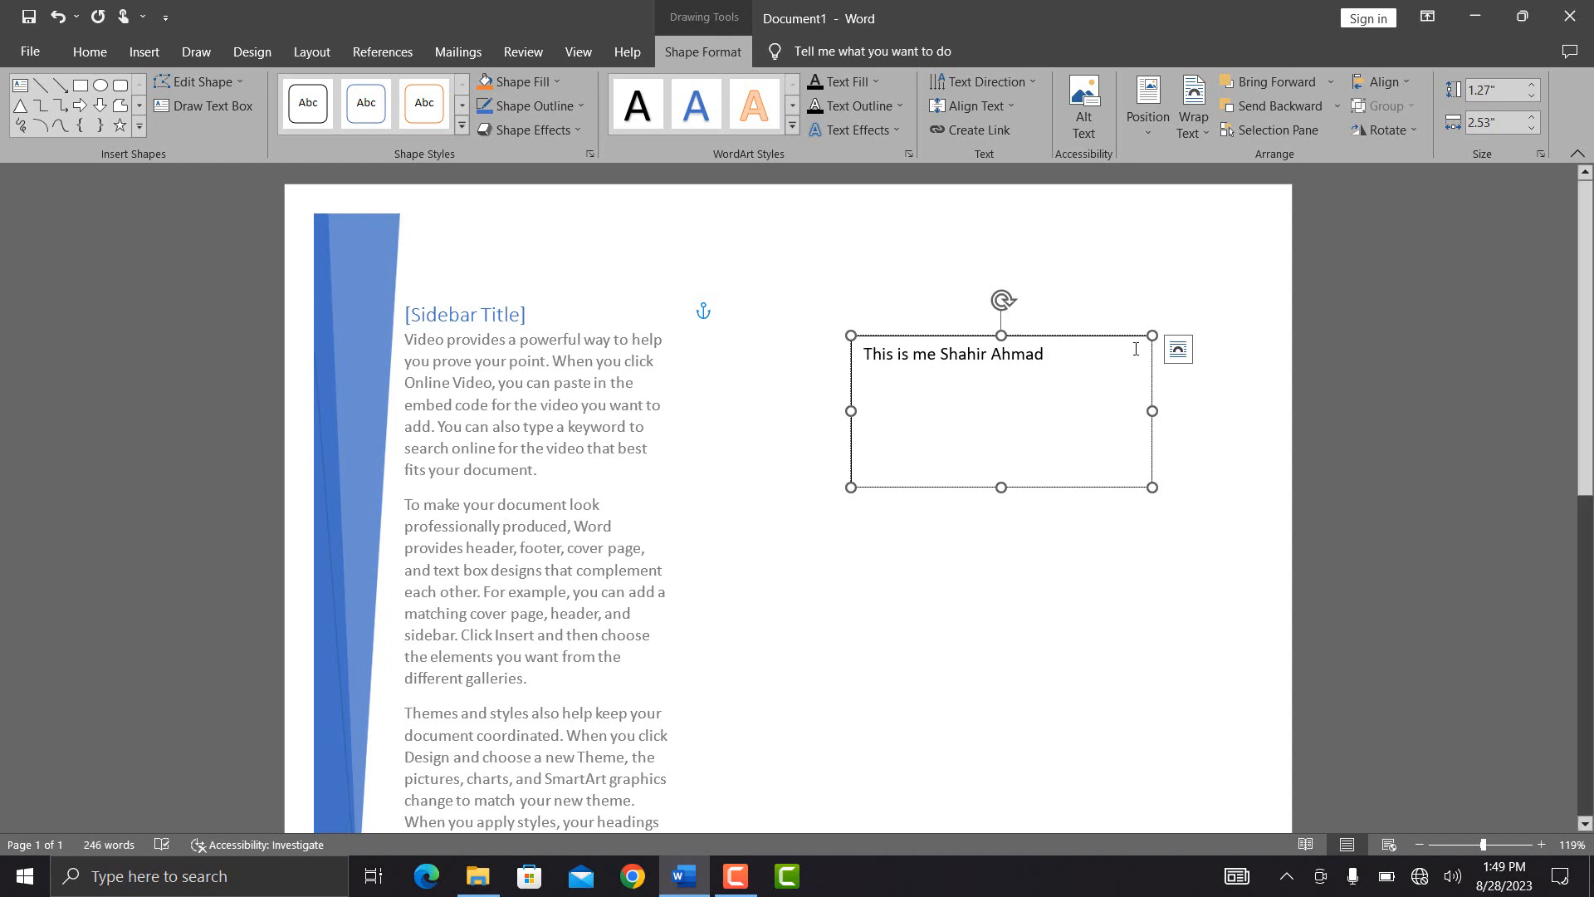
left_click(1179, 350)
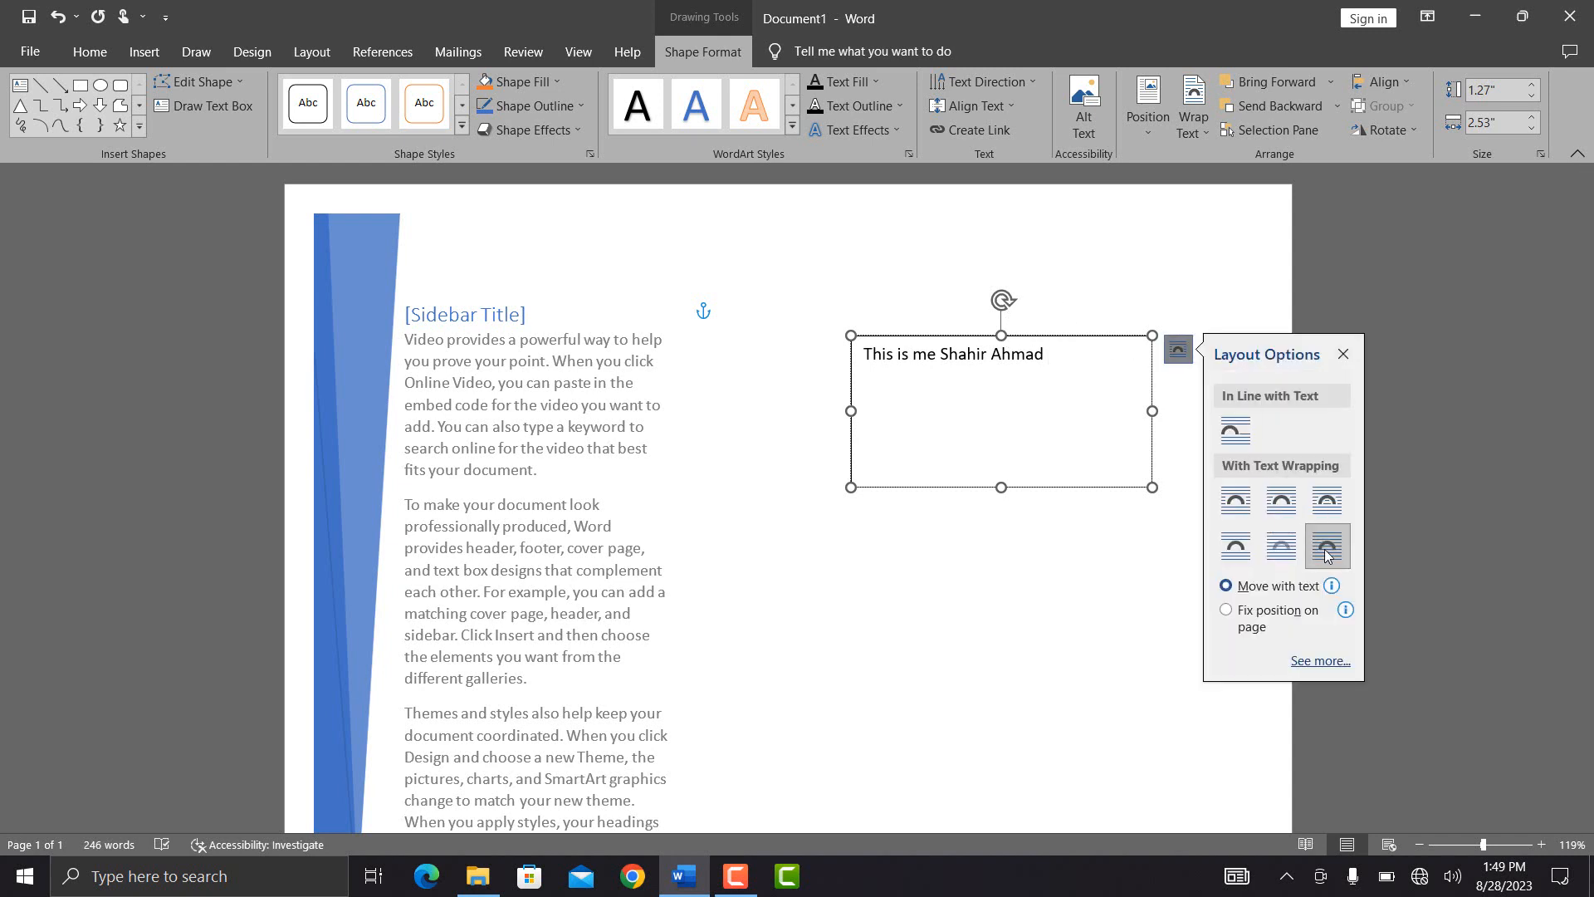
Step: Rotate the introduction box about 55° and move it into the page's top-right corner
left_click_drag(1109, 335, 1188, 255)
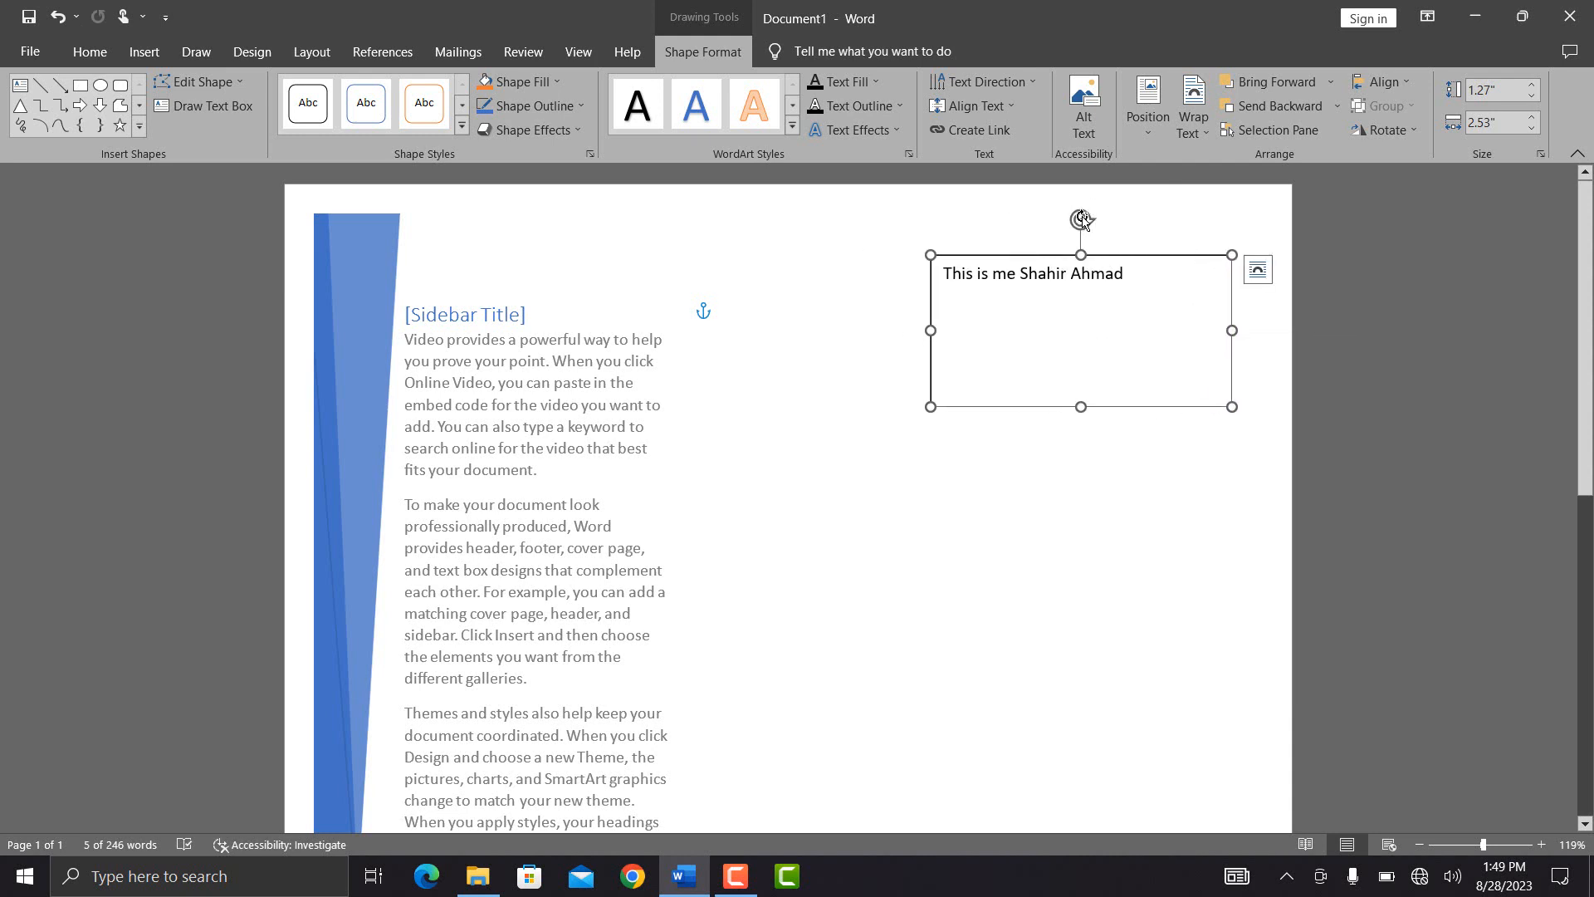
left_click_drag(1081, 219, 1161, 265)
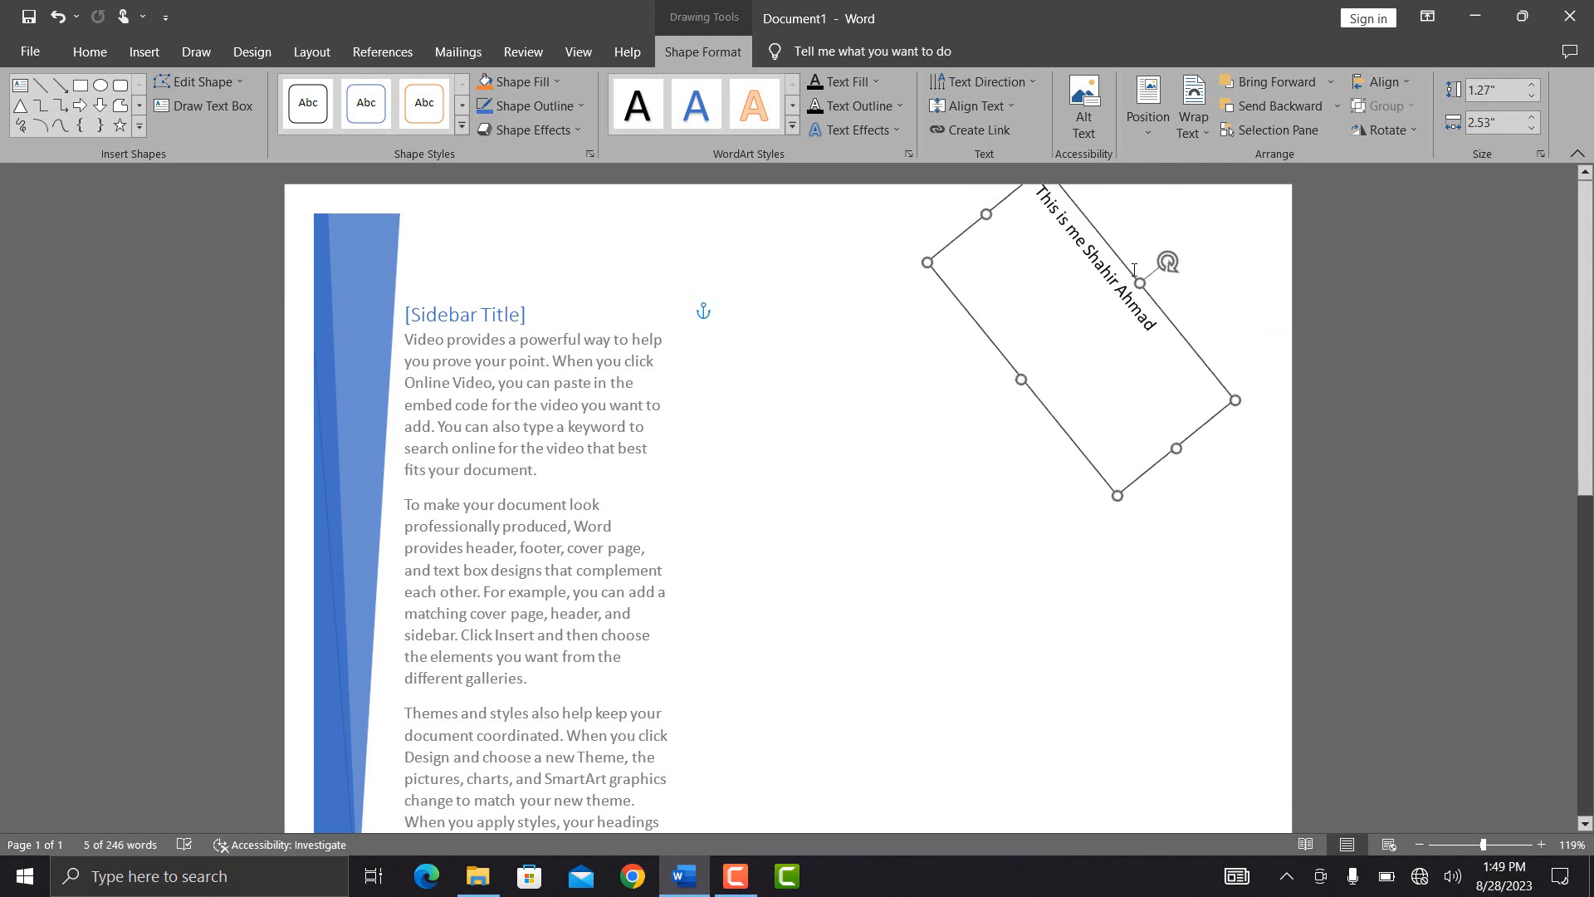
left_click(1088, 289)
left_click(1067, 439)
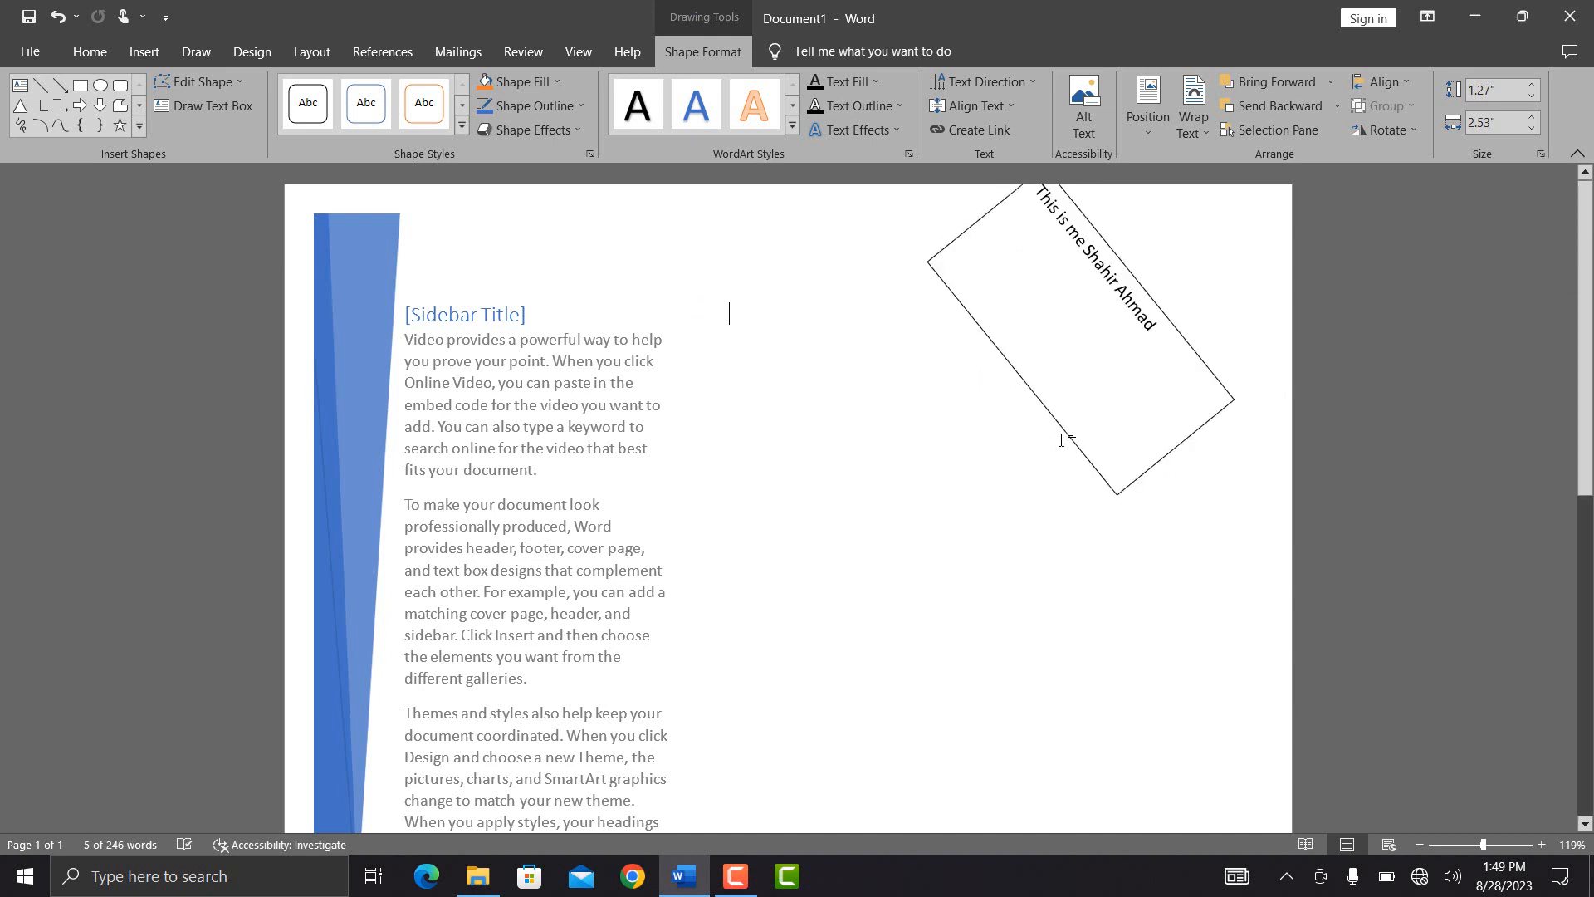
left_click_drag(1155, 325, 1293, 335)
left_click(1109, 449)
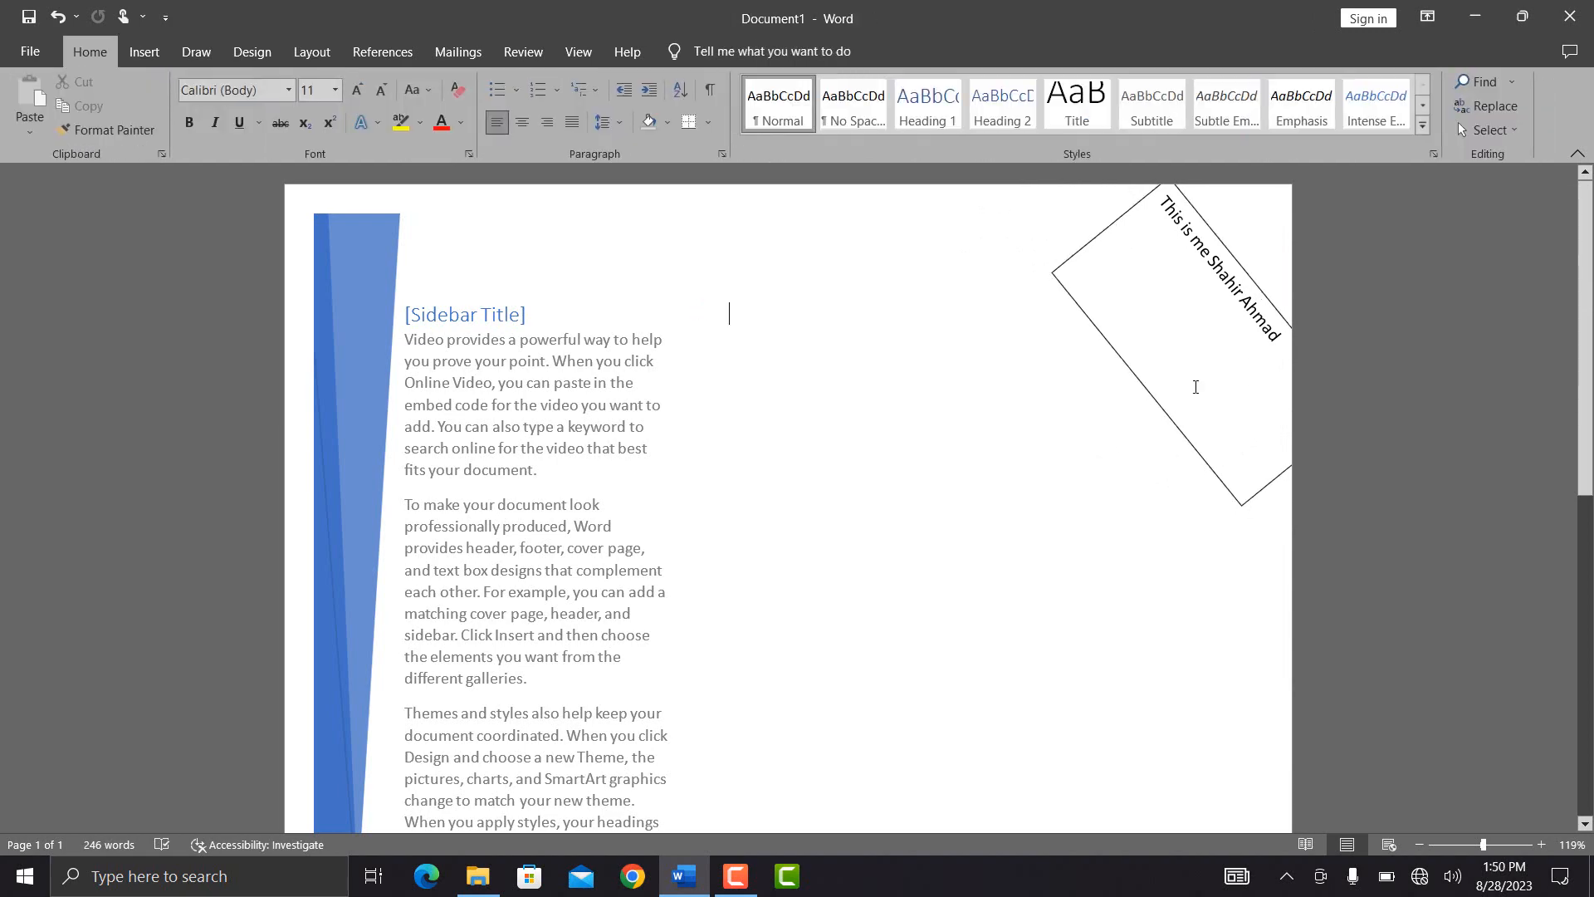
left_click(1196, 387)
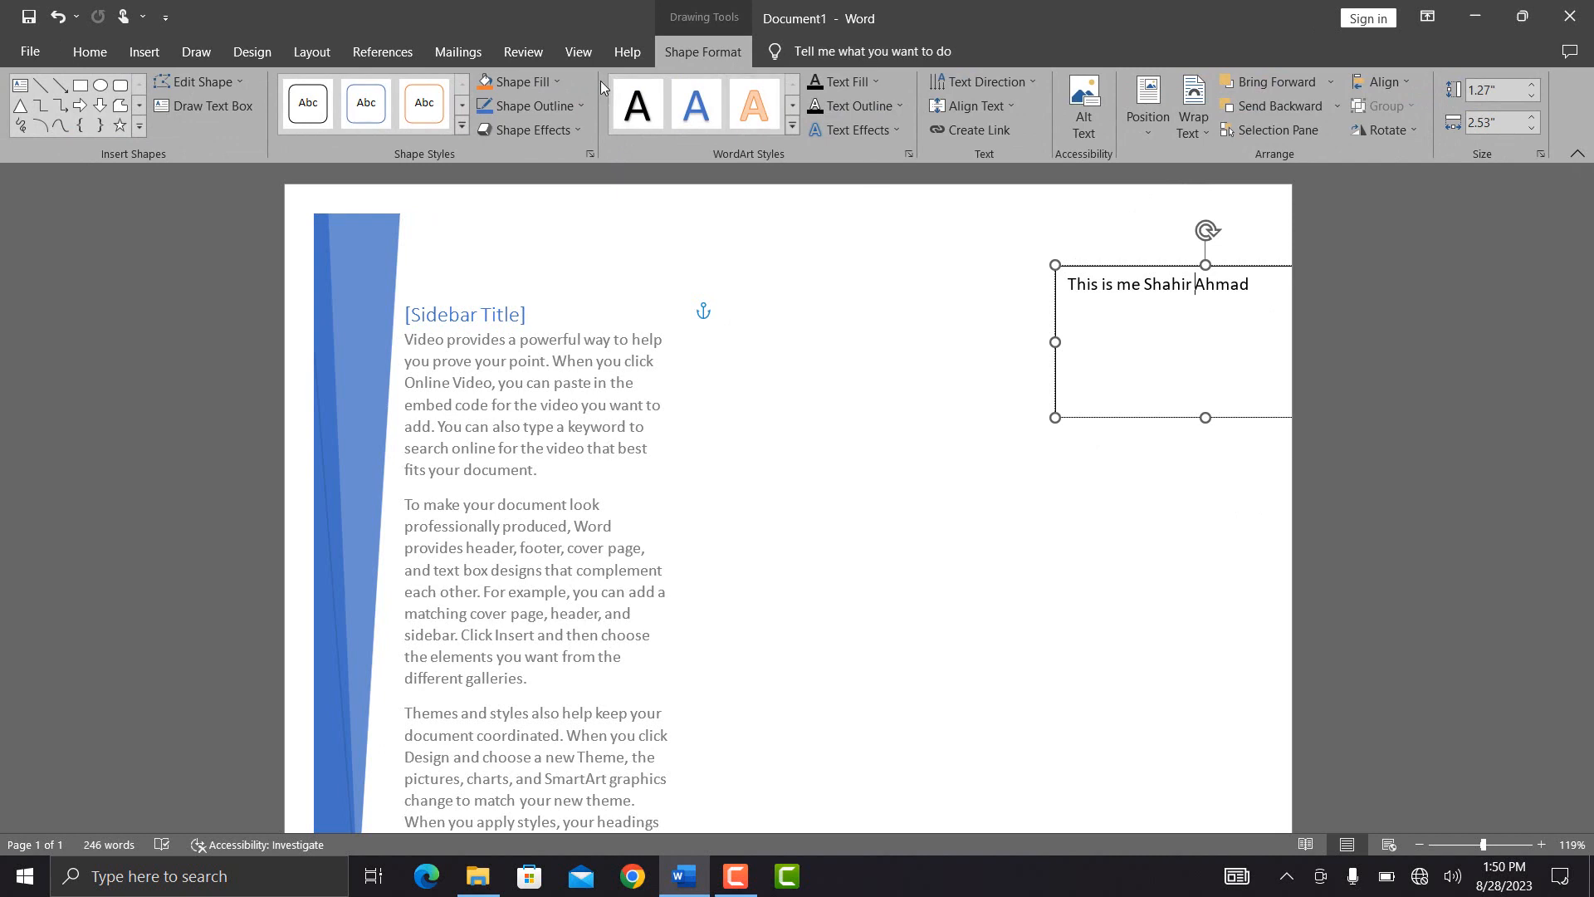
Step: Set the introduction text box's Shape Outline to No Outline
left_click(587, 106)
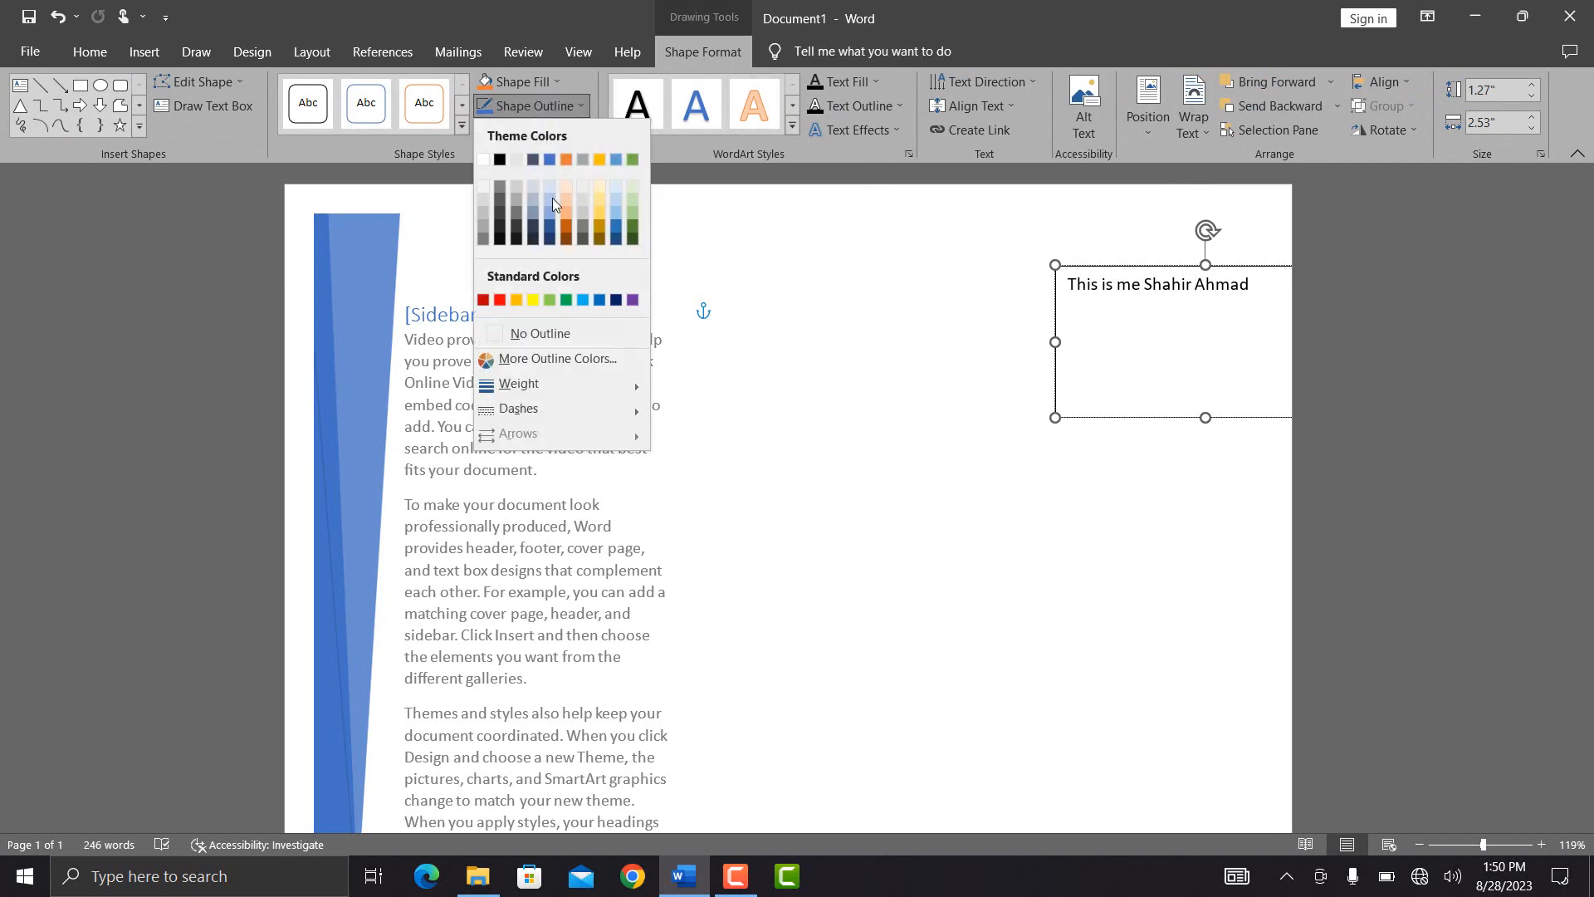
left_click(513, 335)
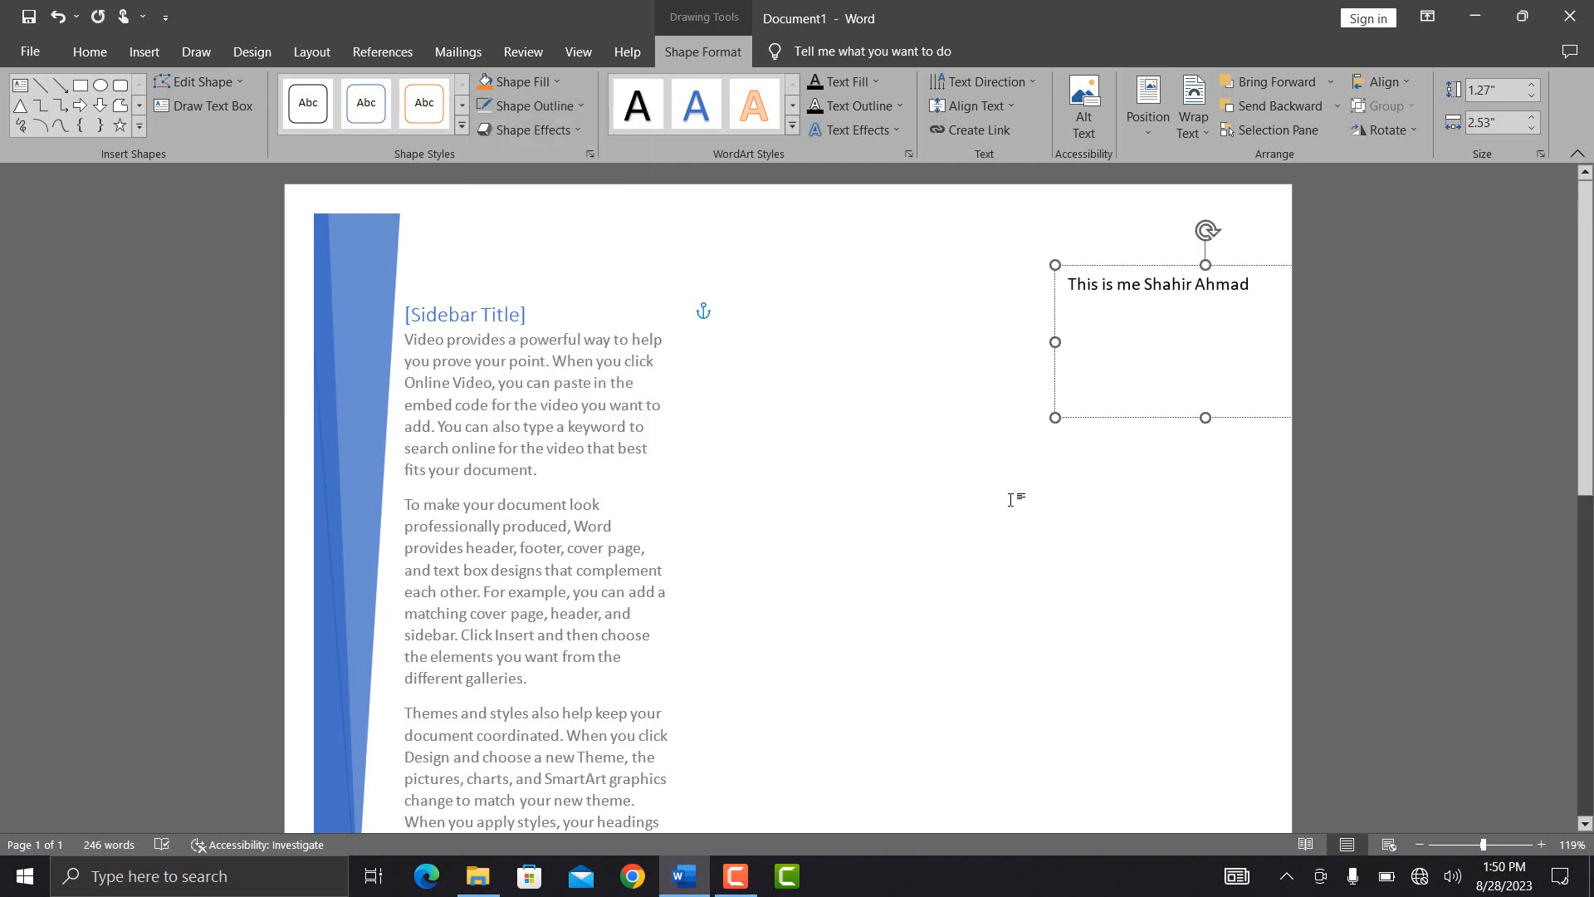
left_click(1053, 523)
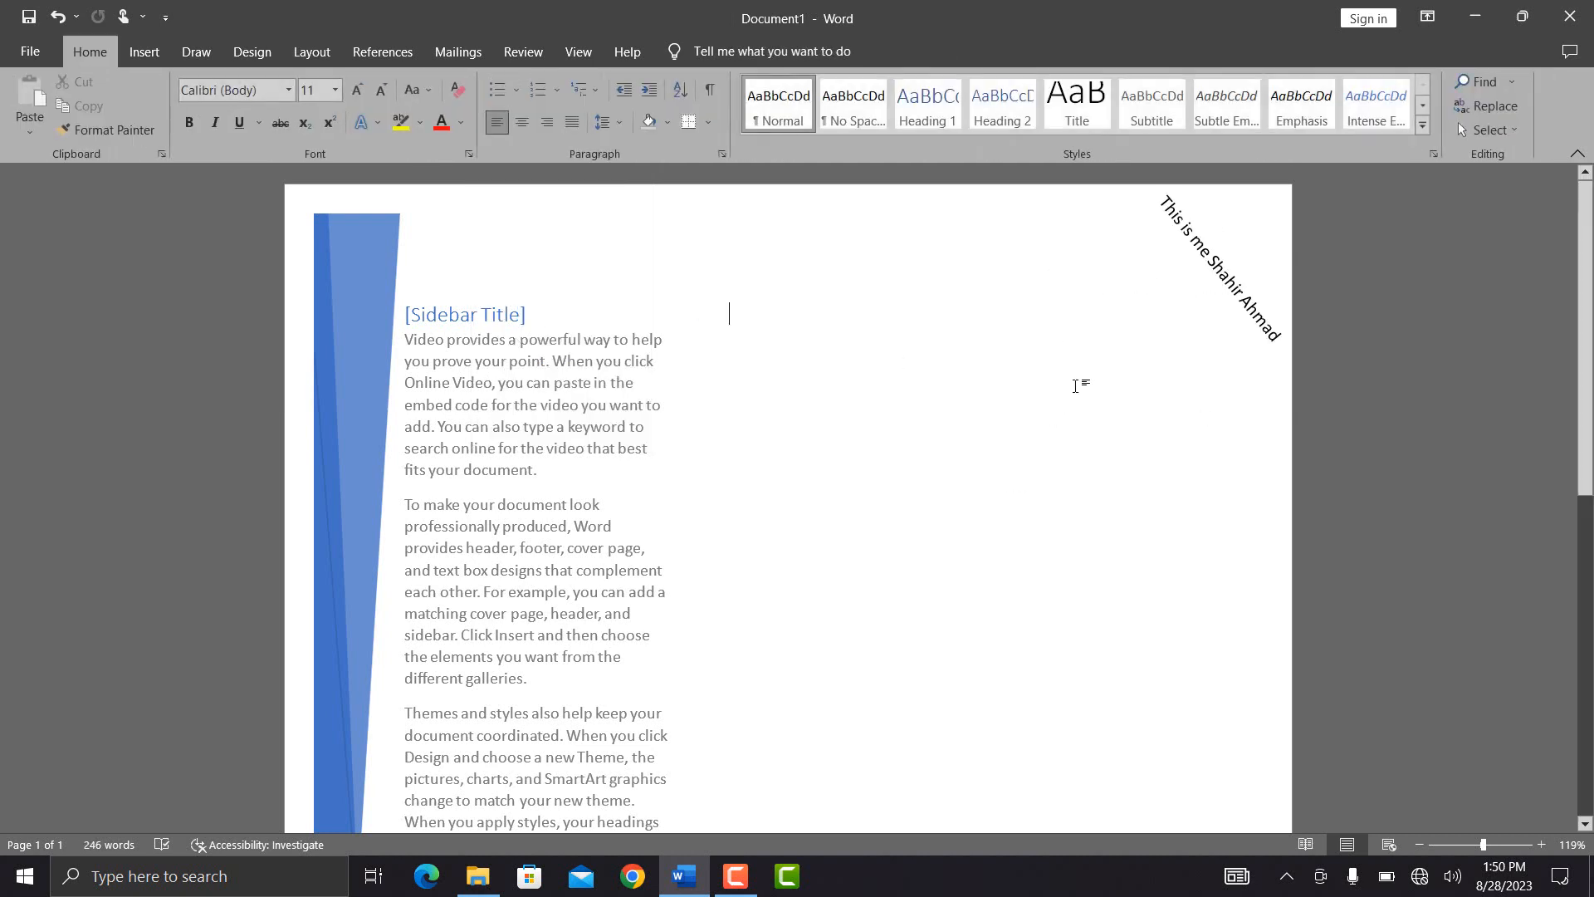
Step: Browse the Insert Text Box gallery and close it without inserting anything
left_click(146, 53)
left_click(1135, 106)
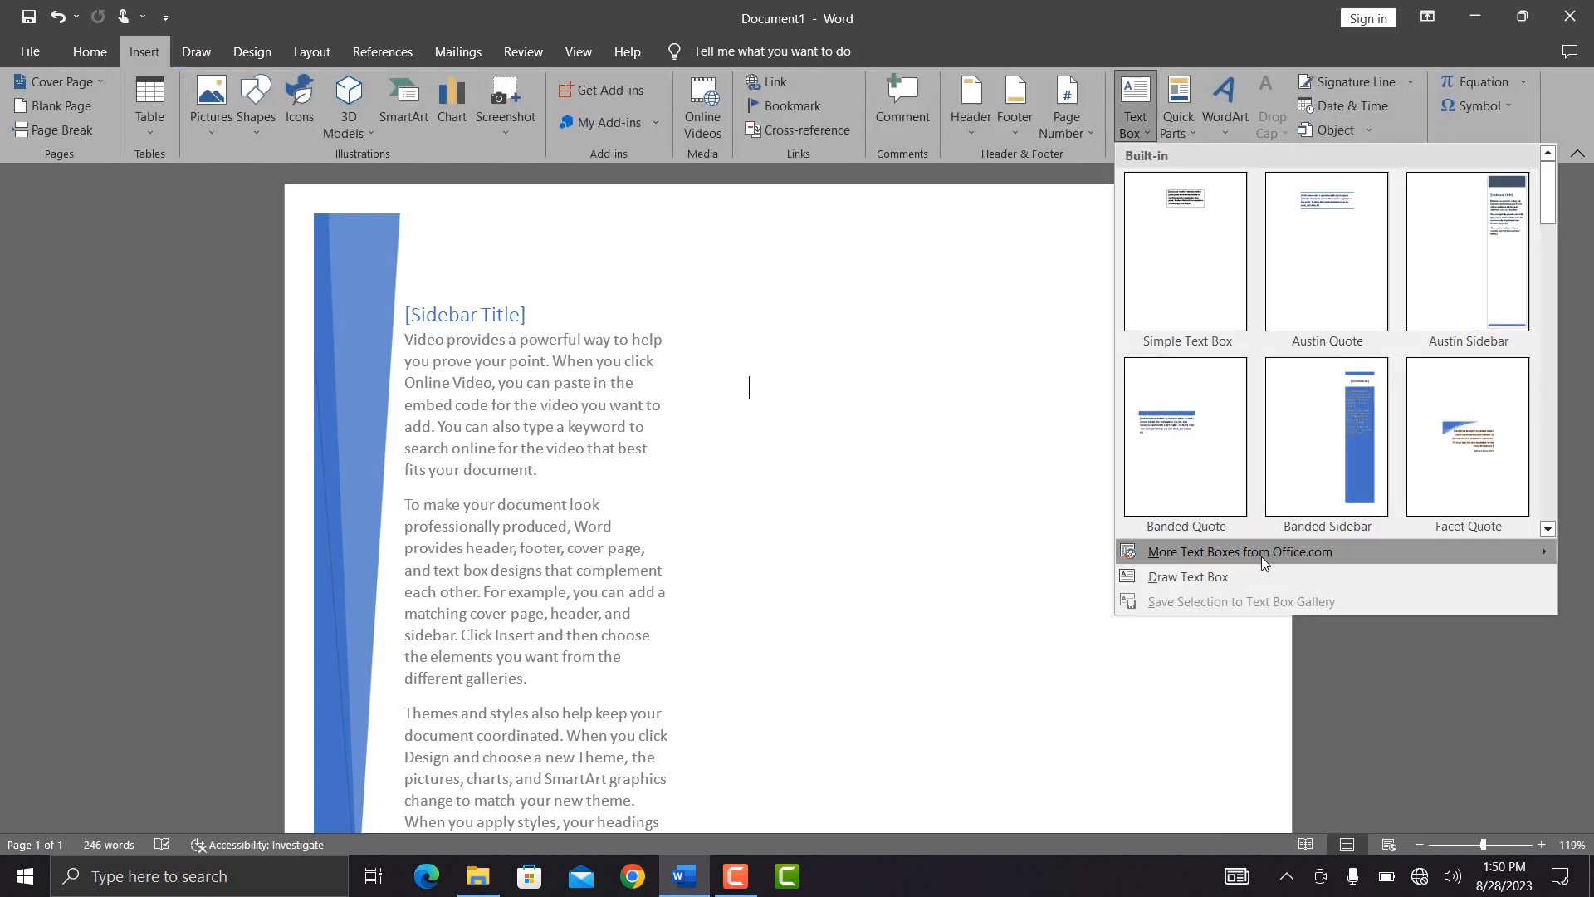
mouse_move(1234, 555)
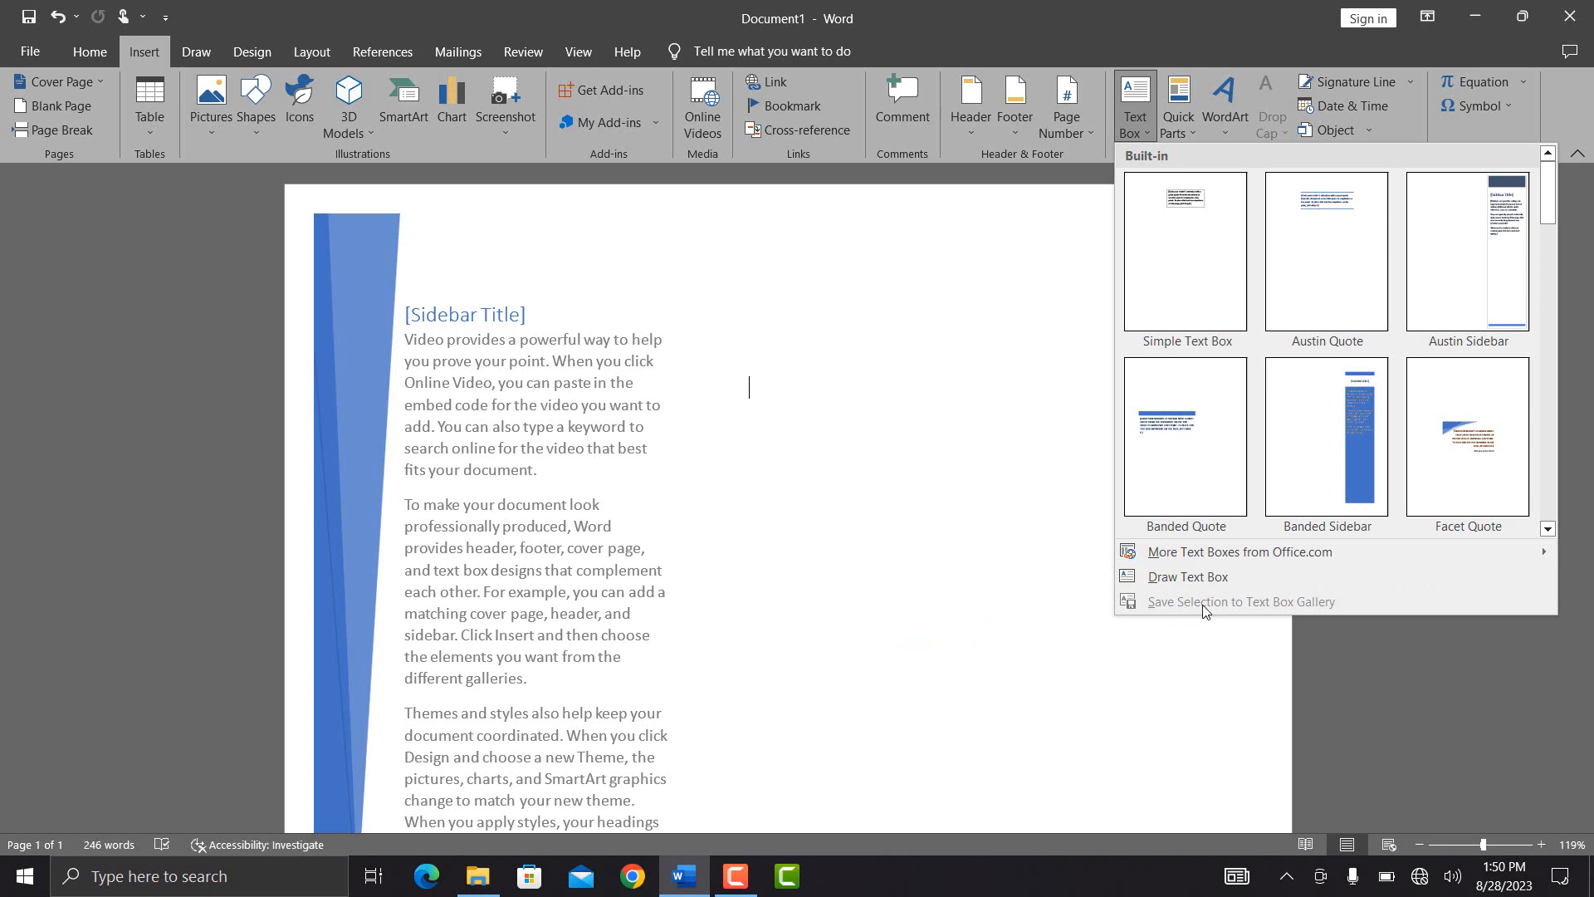
left_click(1011, 550)
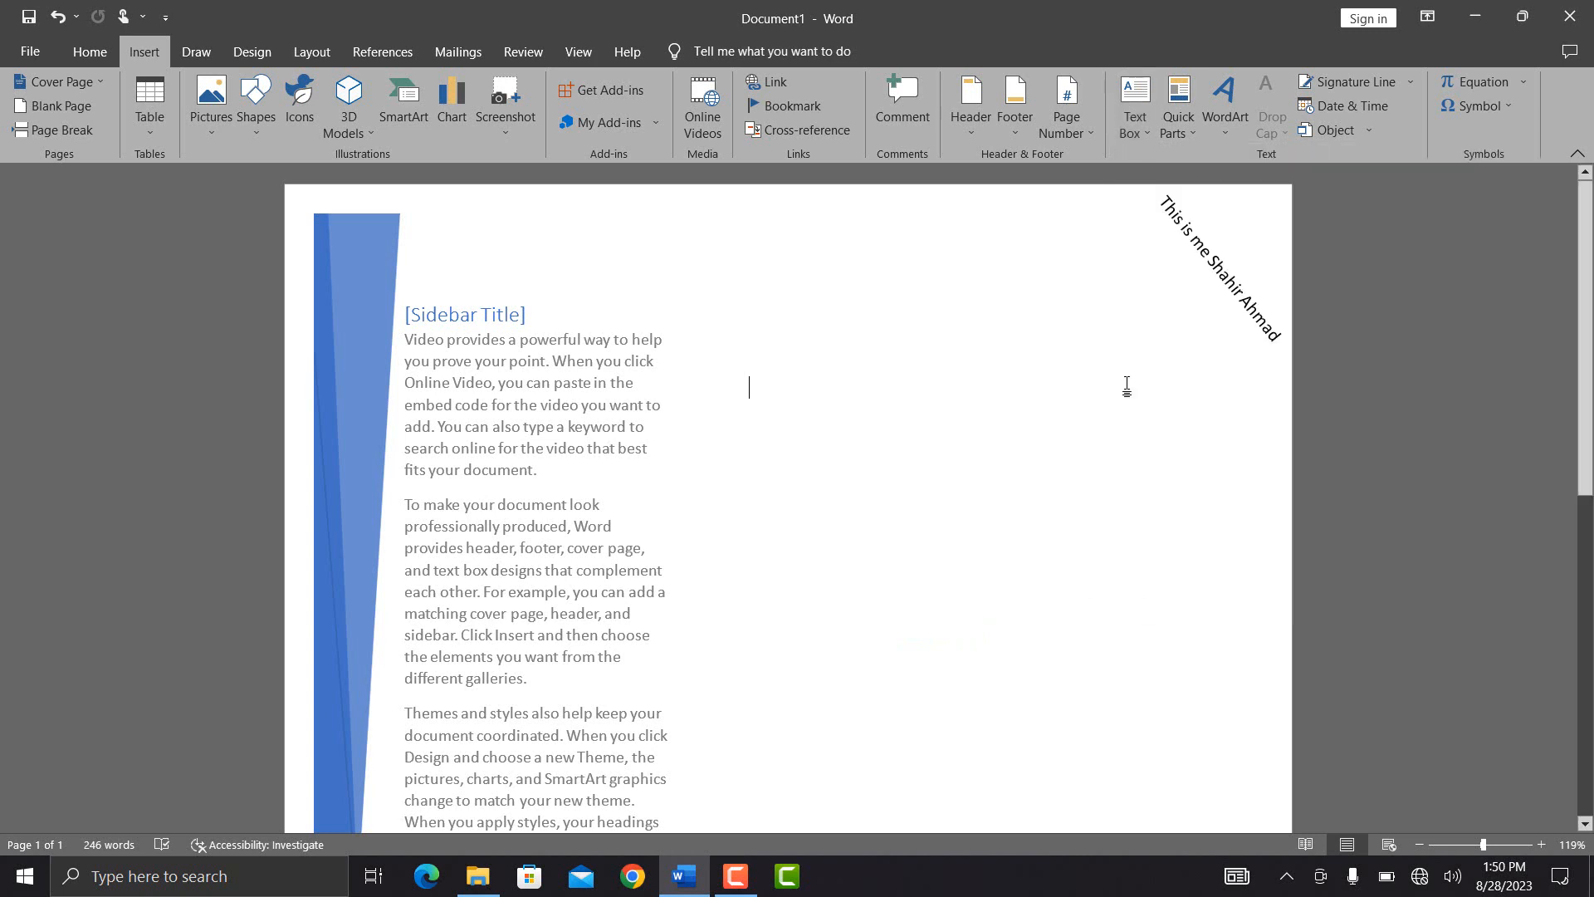
Step: Save the diagonal text box to the Text Box gallery as building block 'This is me'
left_click(1243, 288)
triple_click(1244, 289)
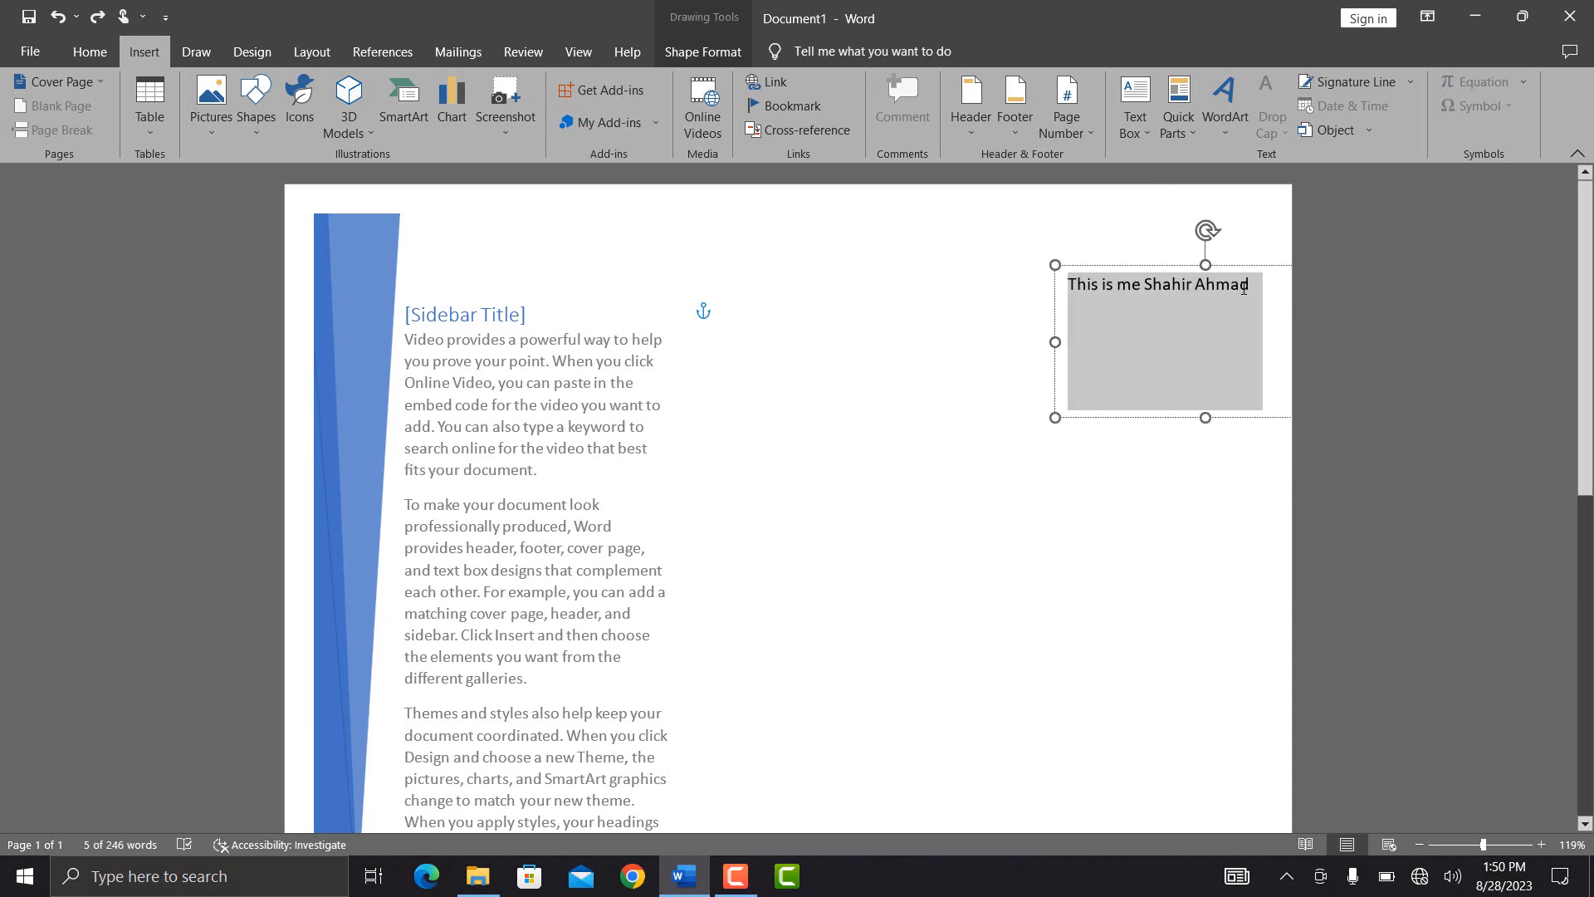
left_click(1136, 136)
left_click(1147, 213)
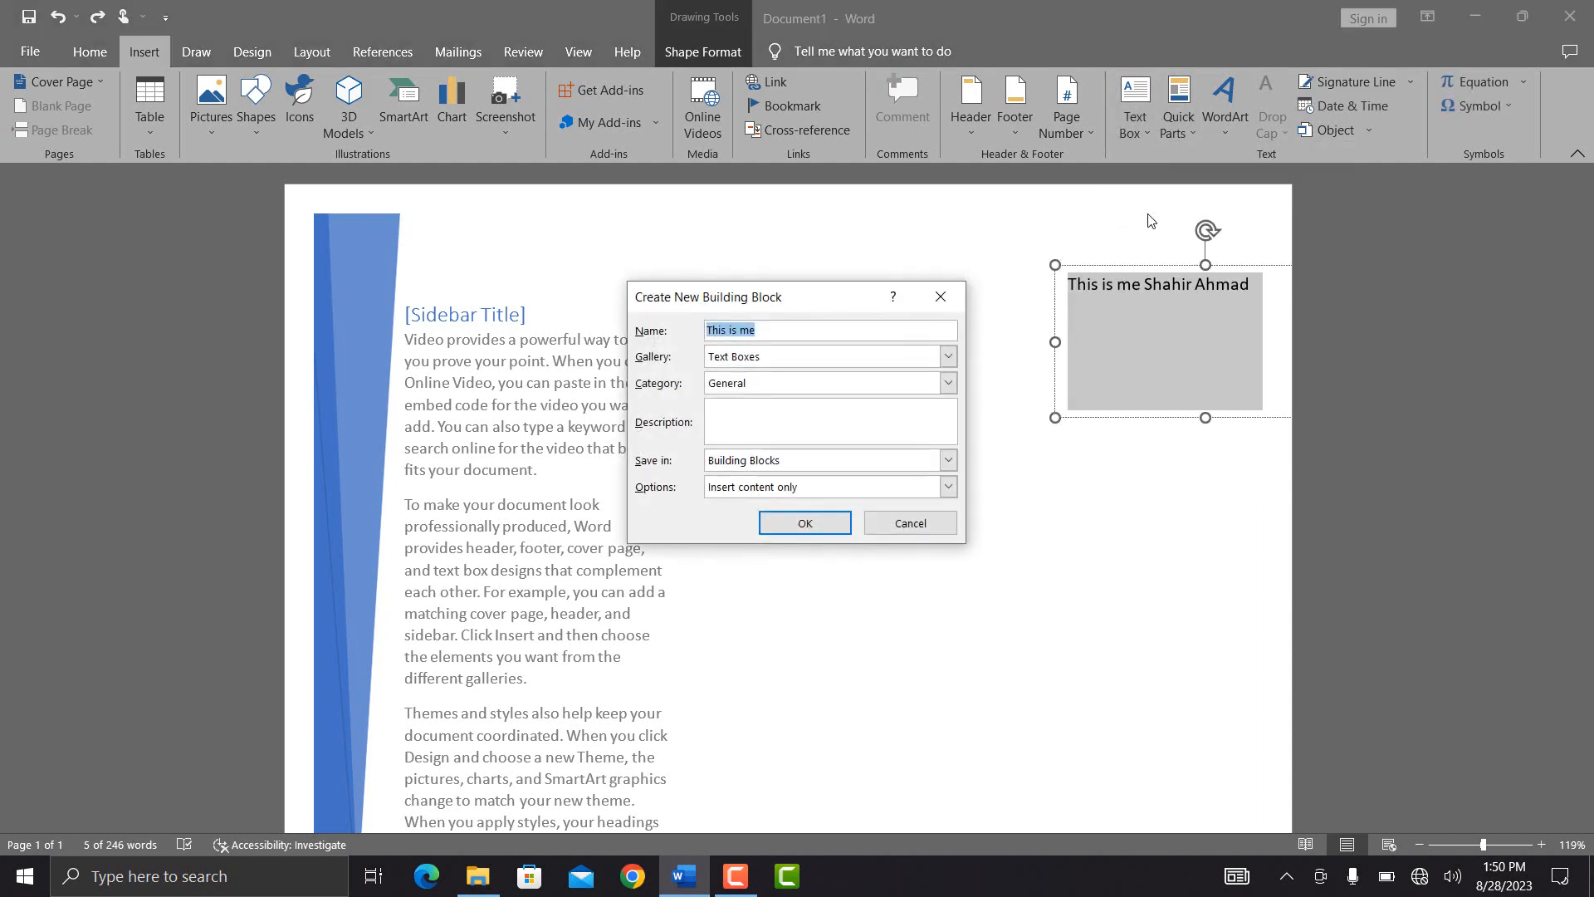
left_click(807, 525)
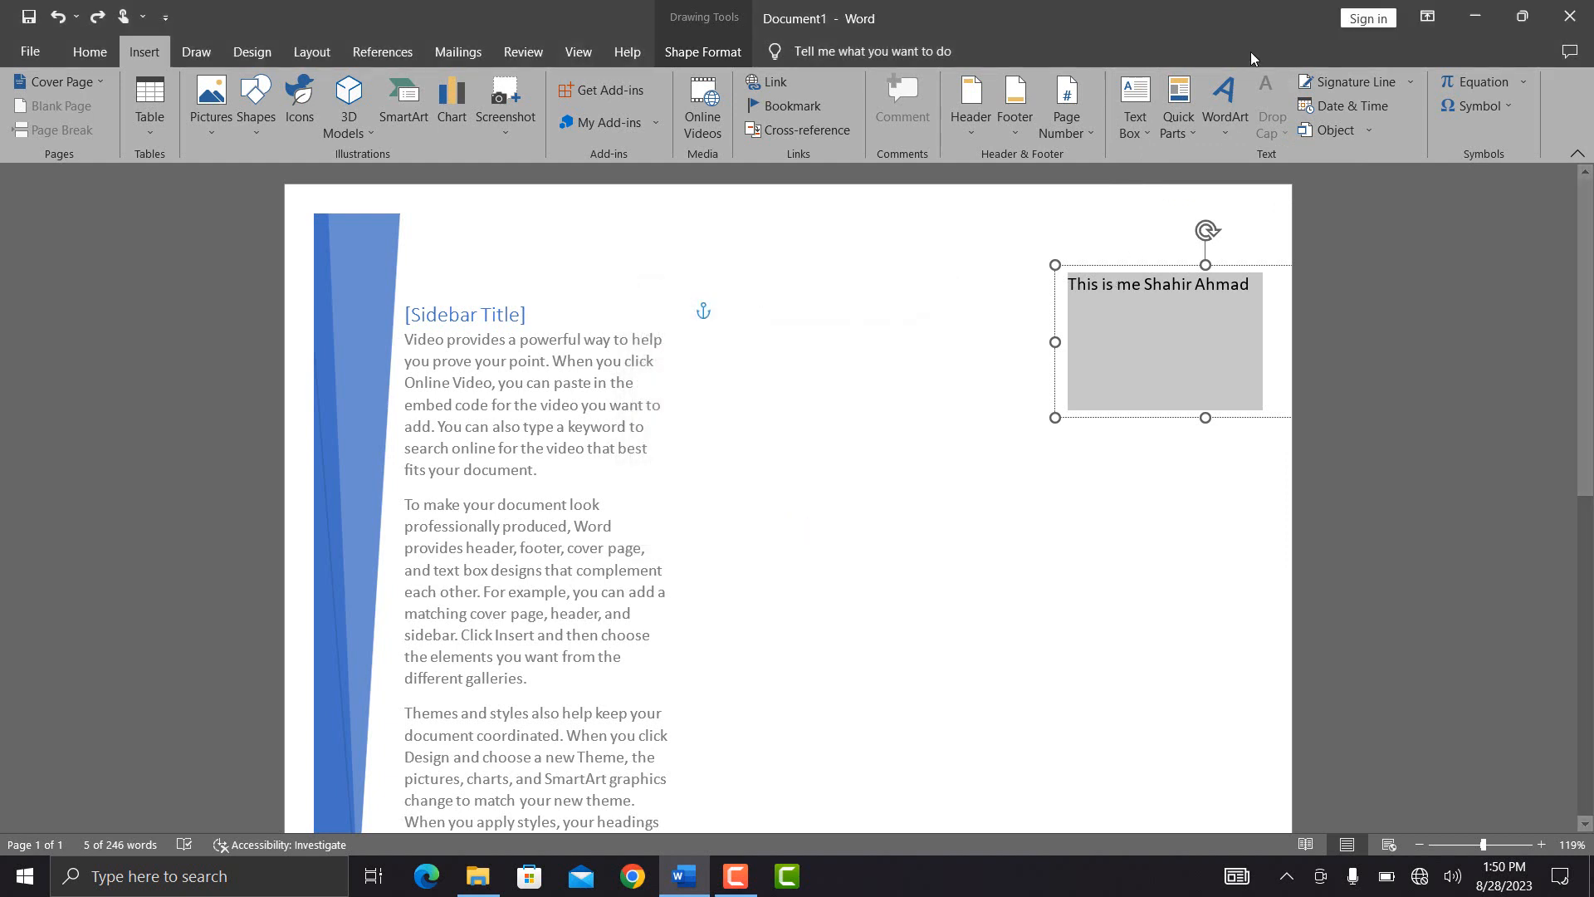
Step: Insert the saved 'This is me' text box from the gallery's General section
left_click(1149, 139)
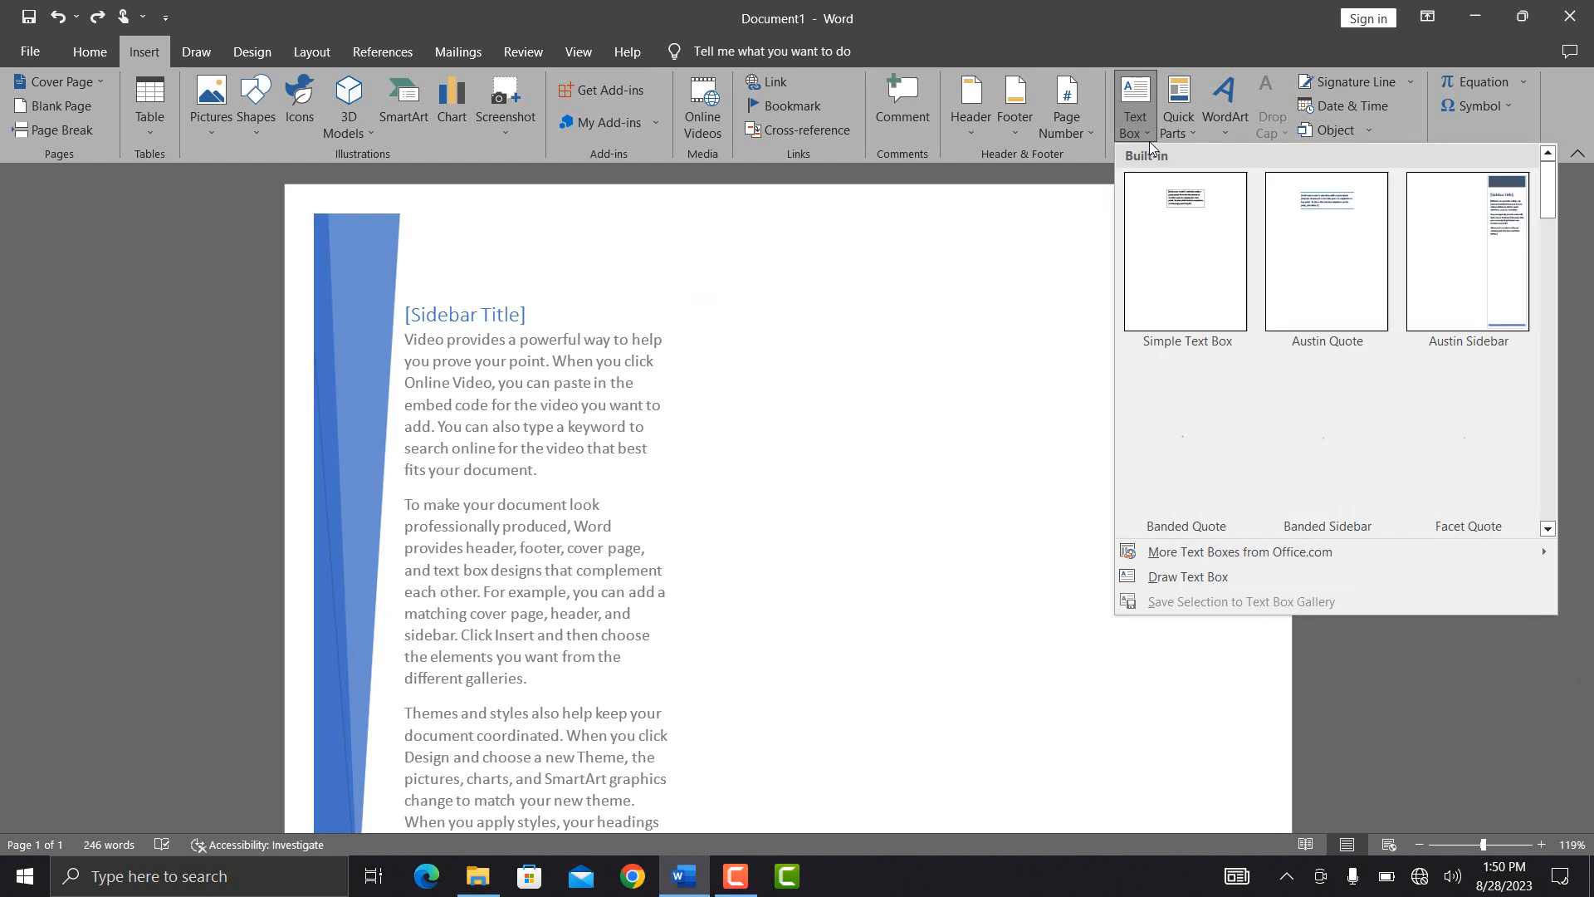
left_click_drag(1552, 178, 1552, 521)
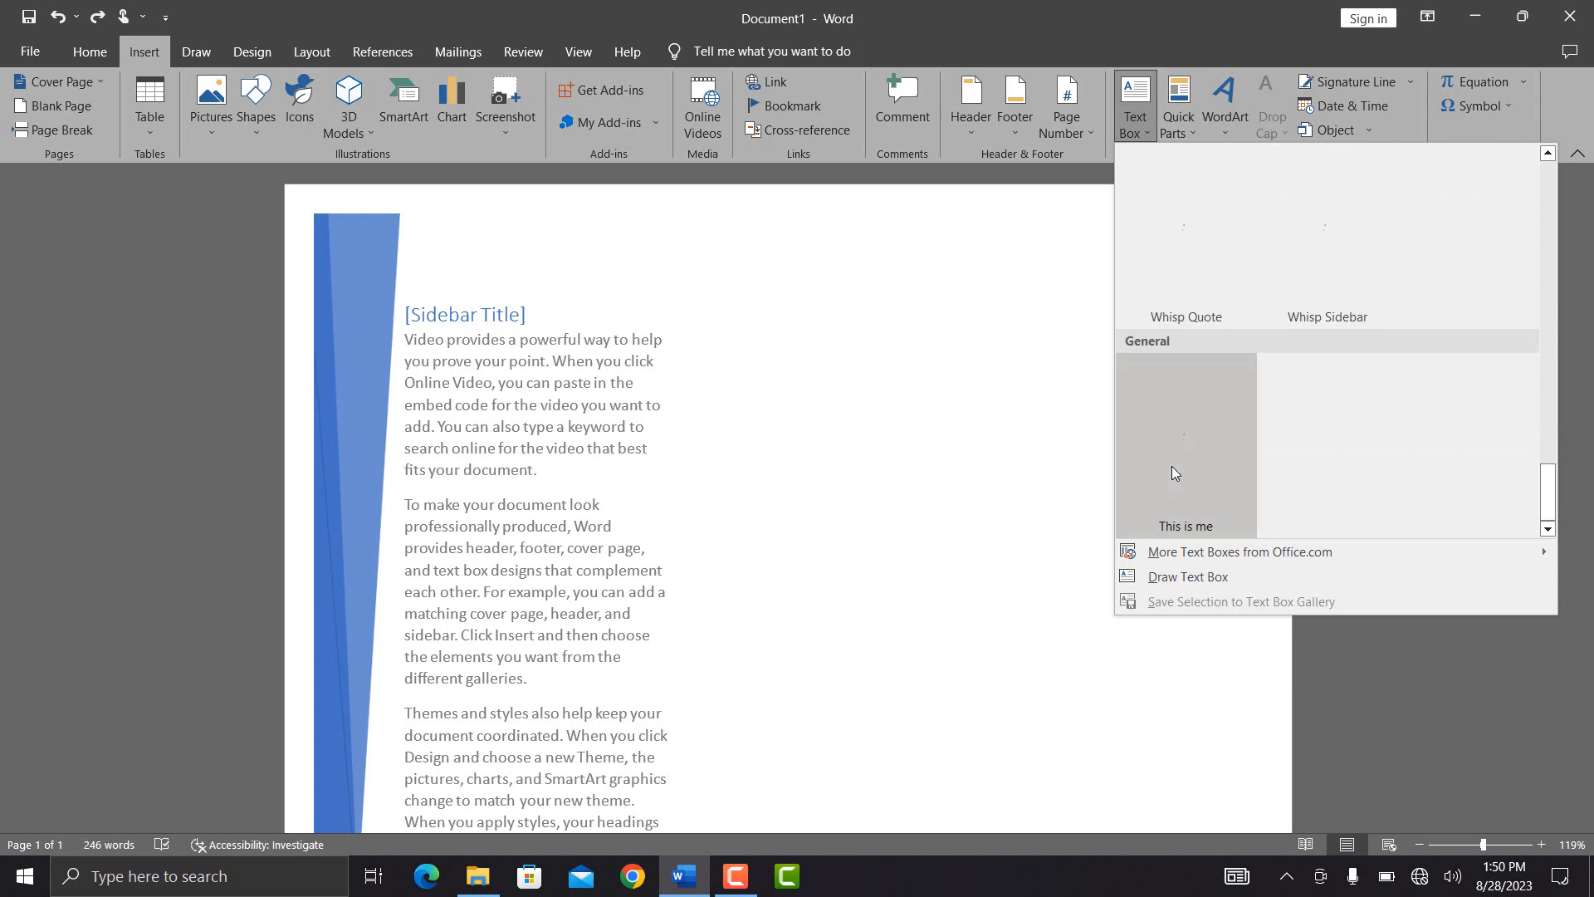
left_click(1207, 433)
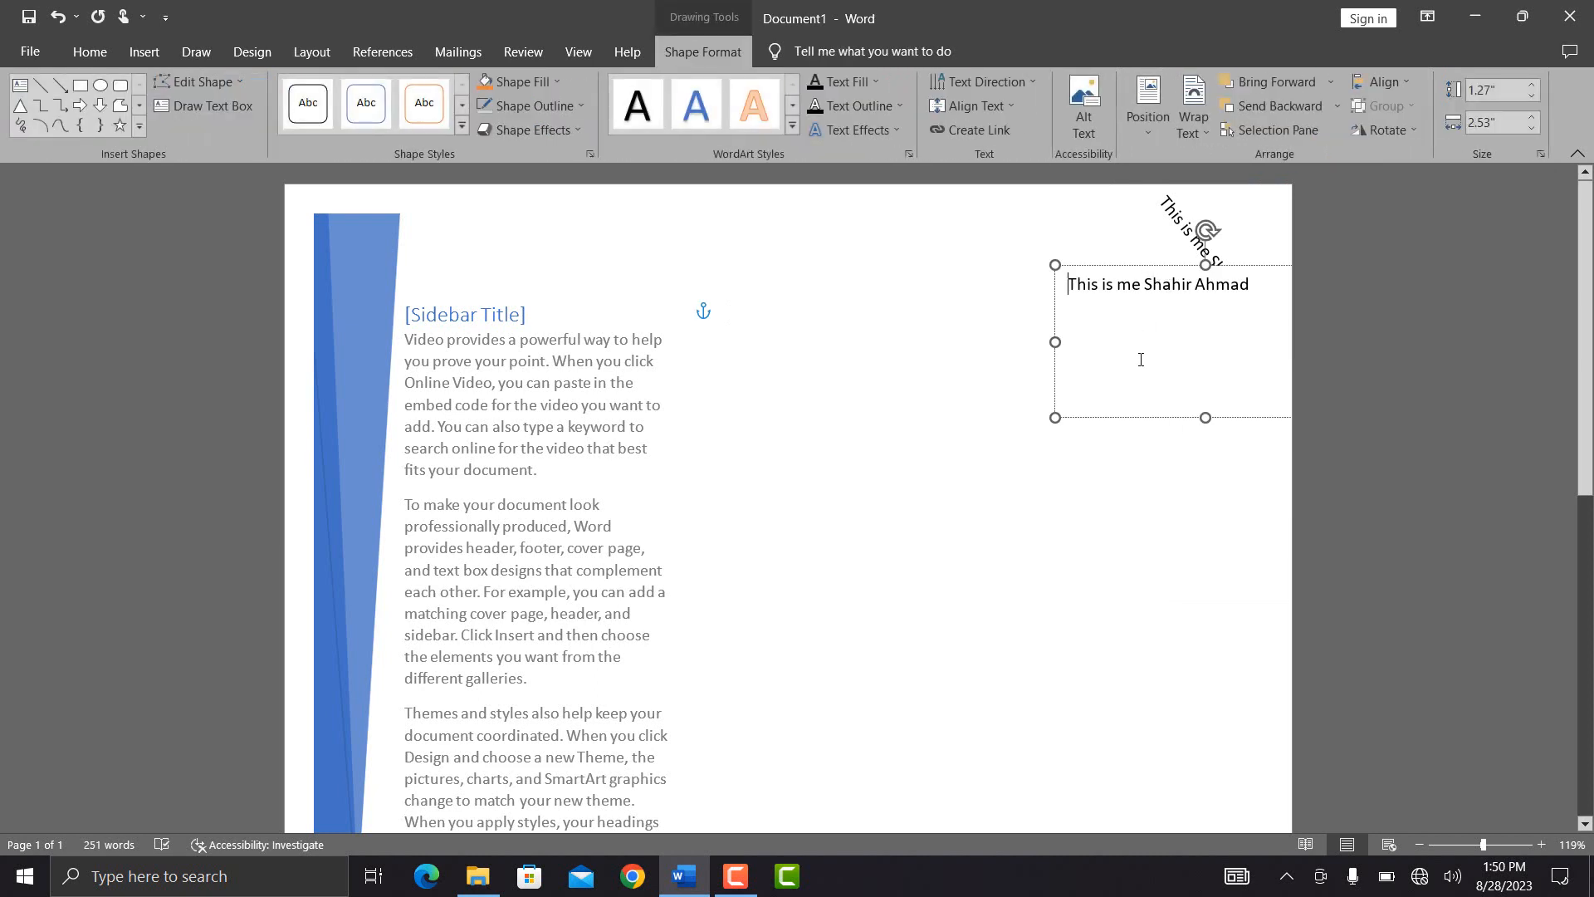
double_click(1145, 360)
left_click(1103, 473)
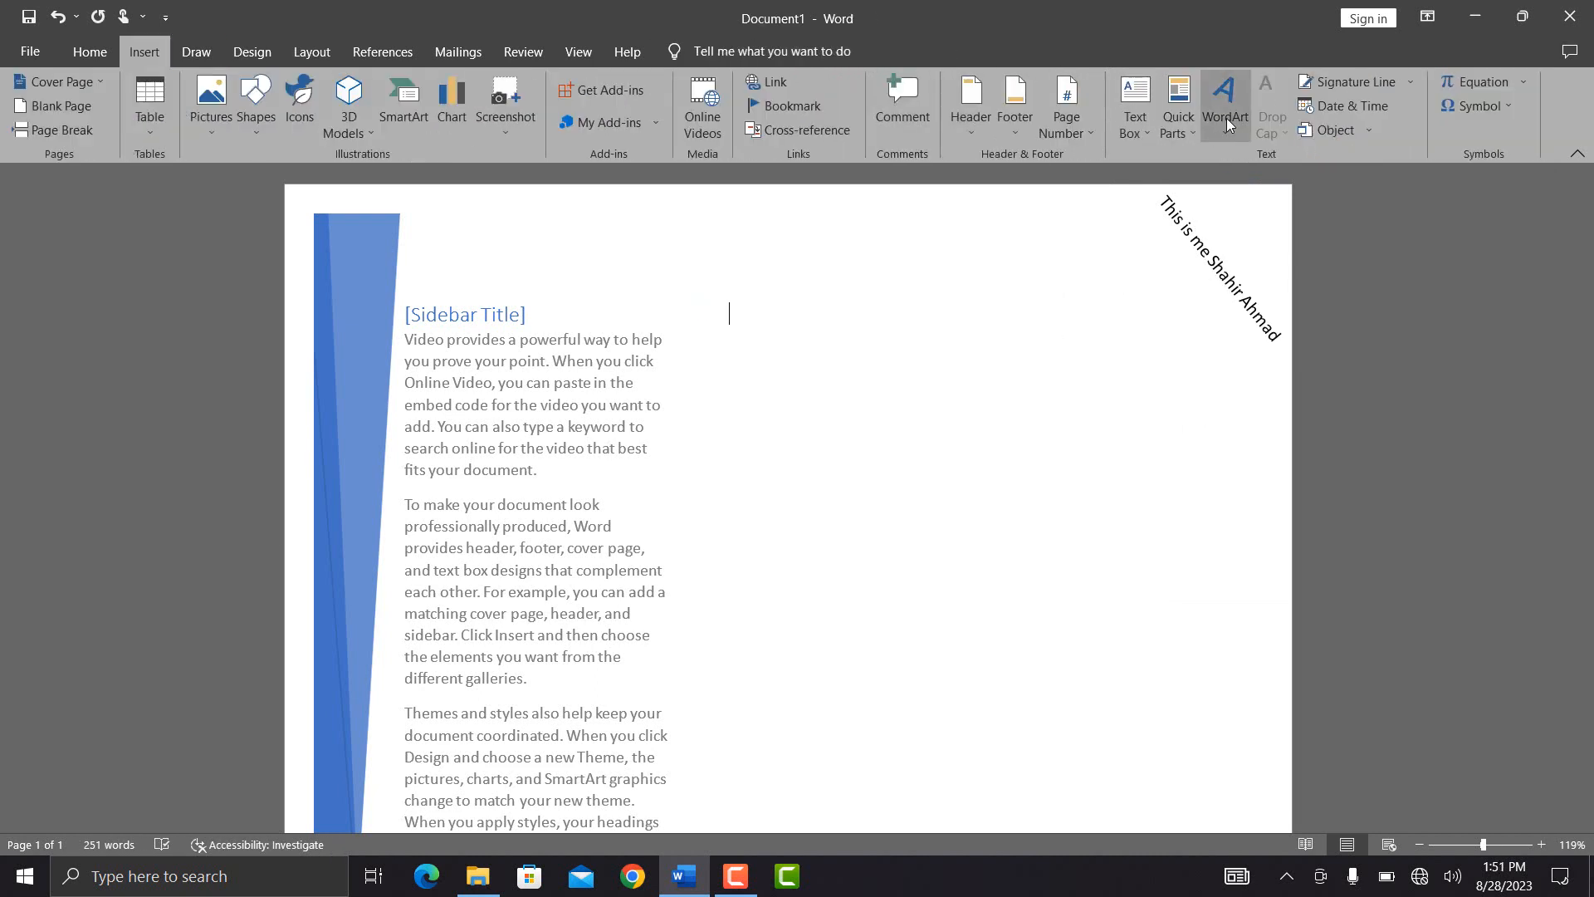
left_click(1186, 133)
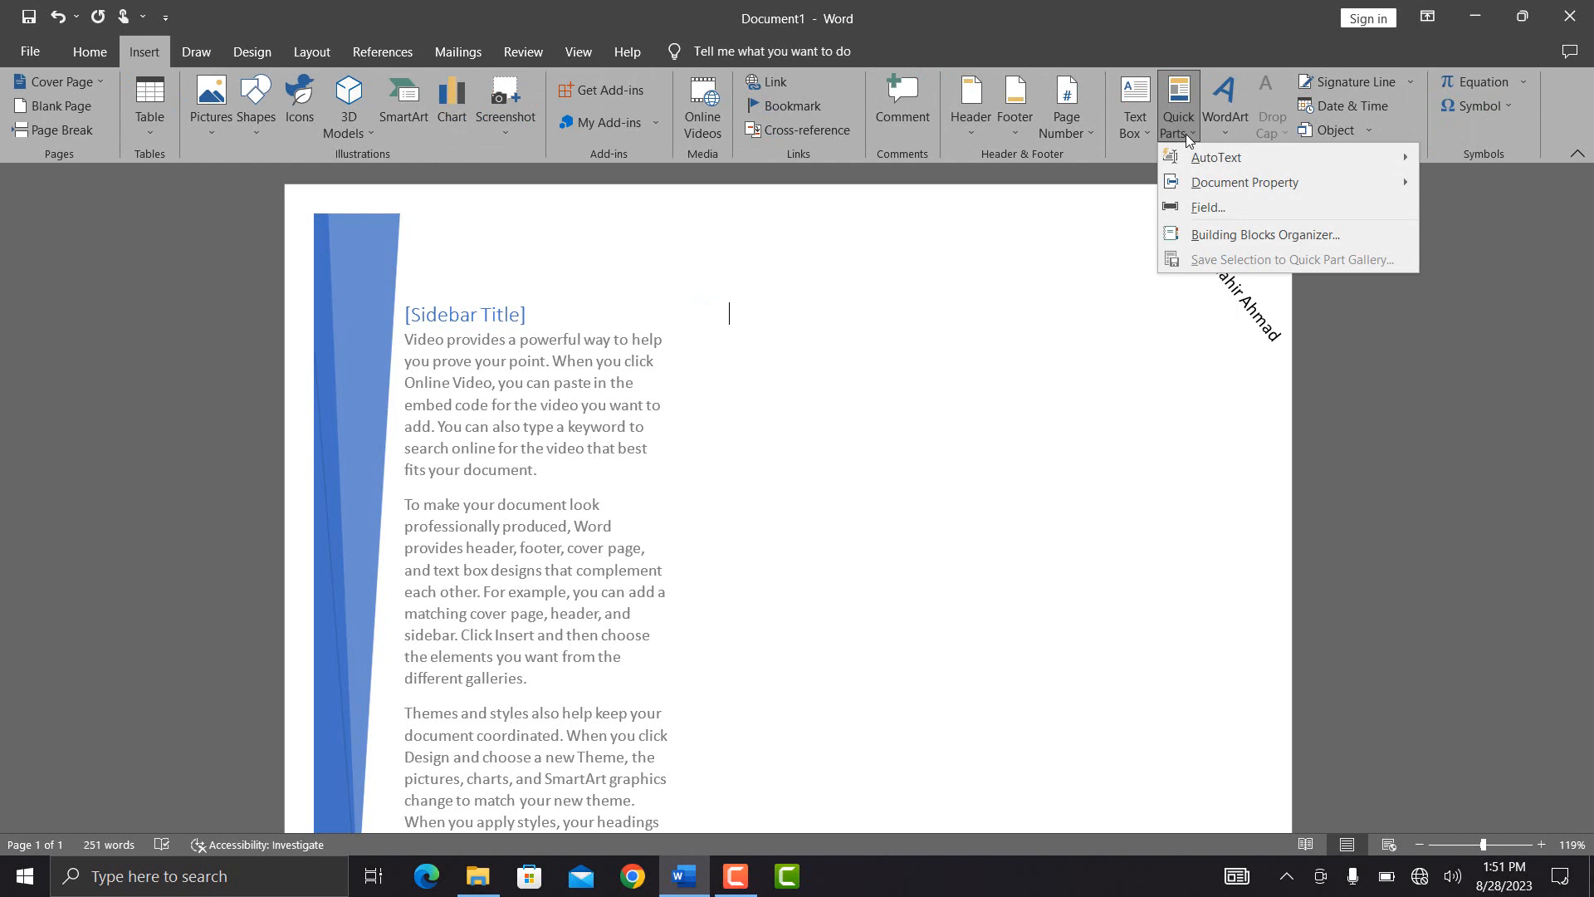
mouse_move(1219, 155)
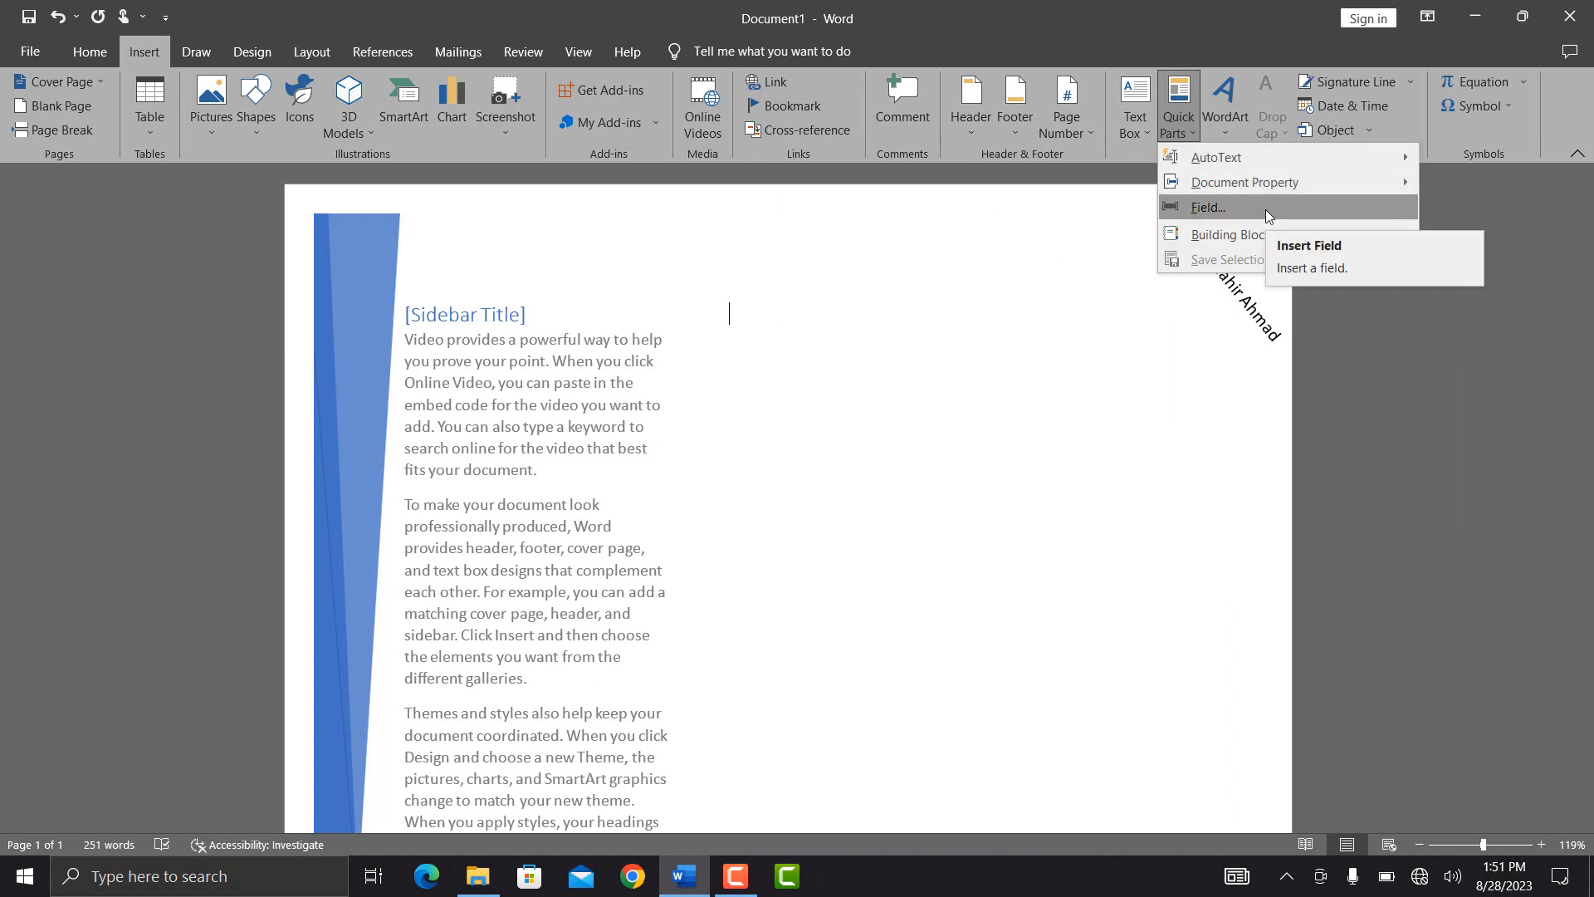
left_click(1257, 236)
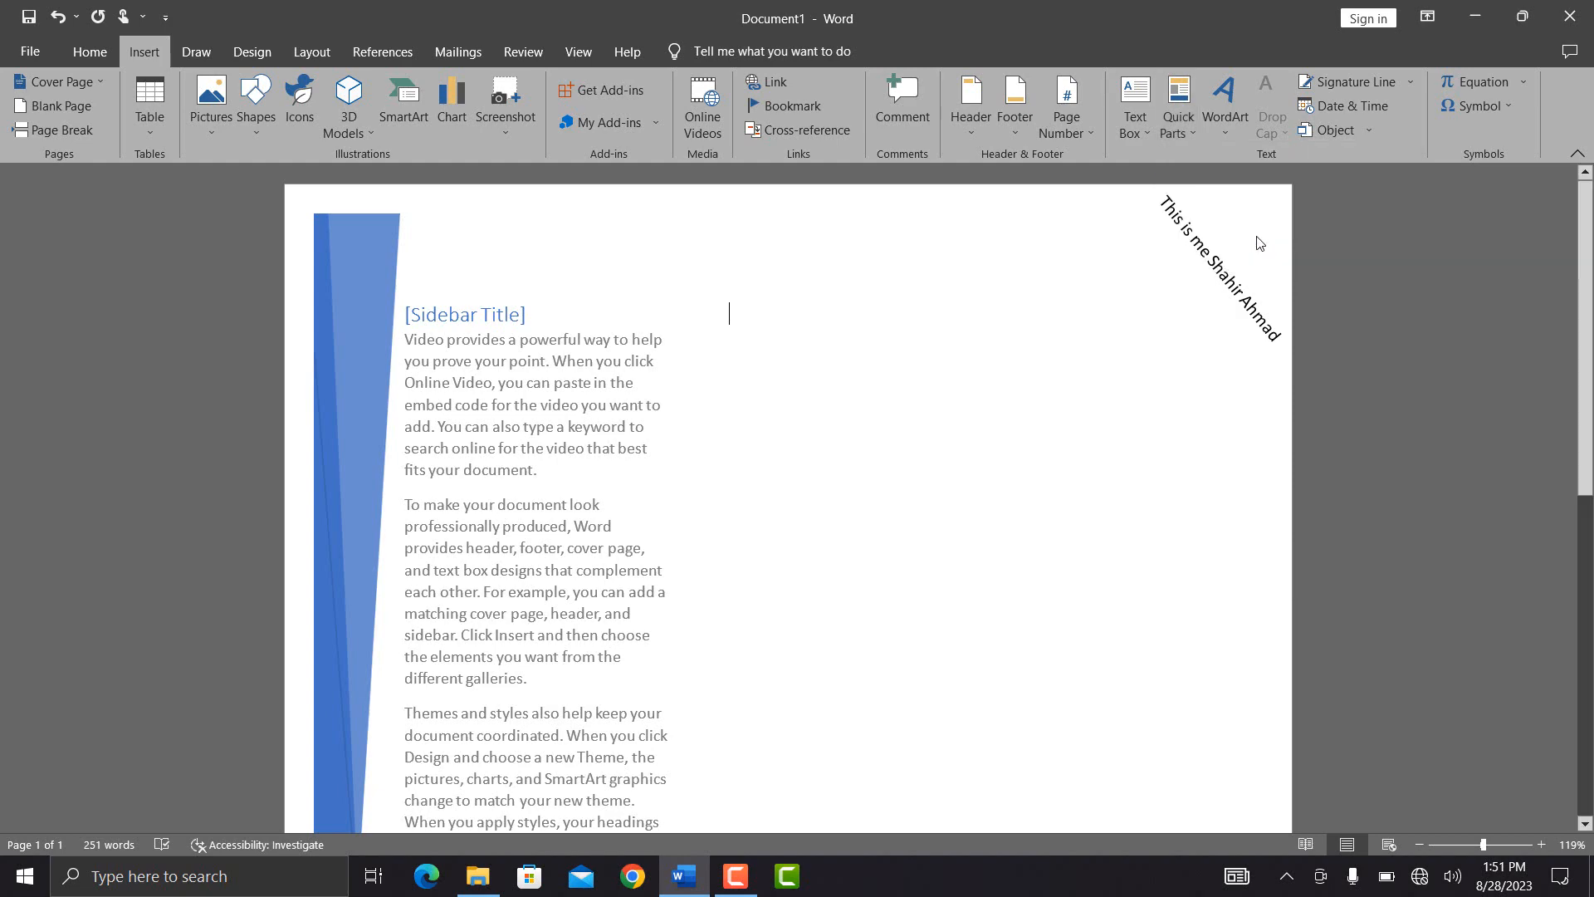
left_click(634, 495)
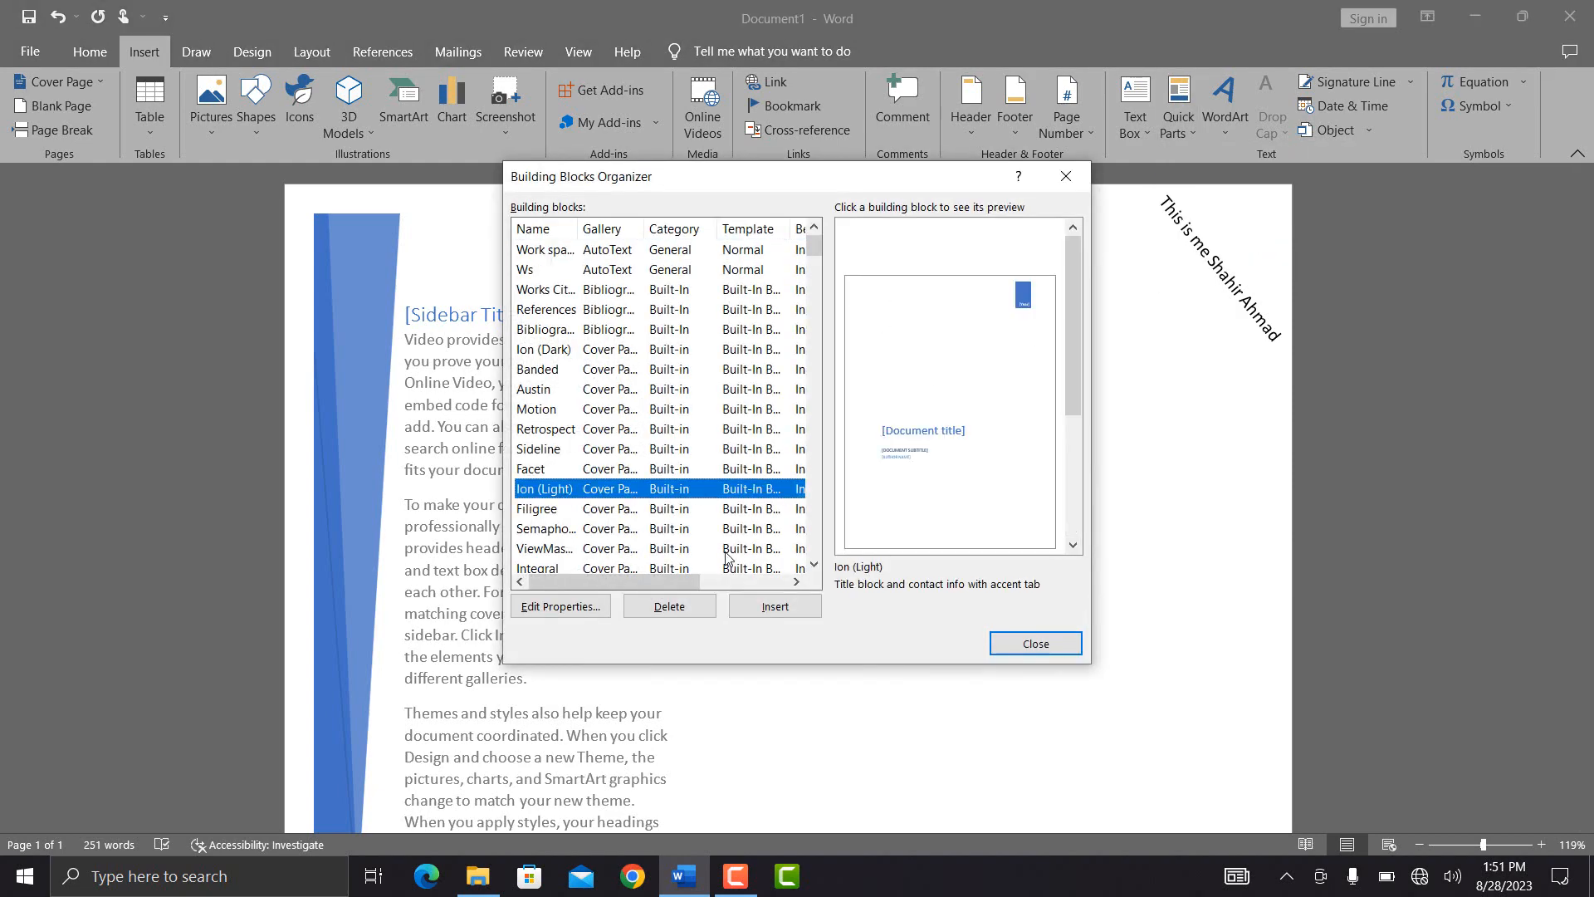
left_click(604, 568)
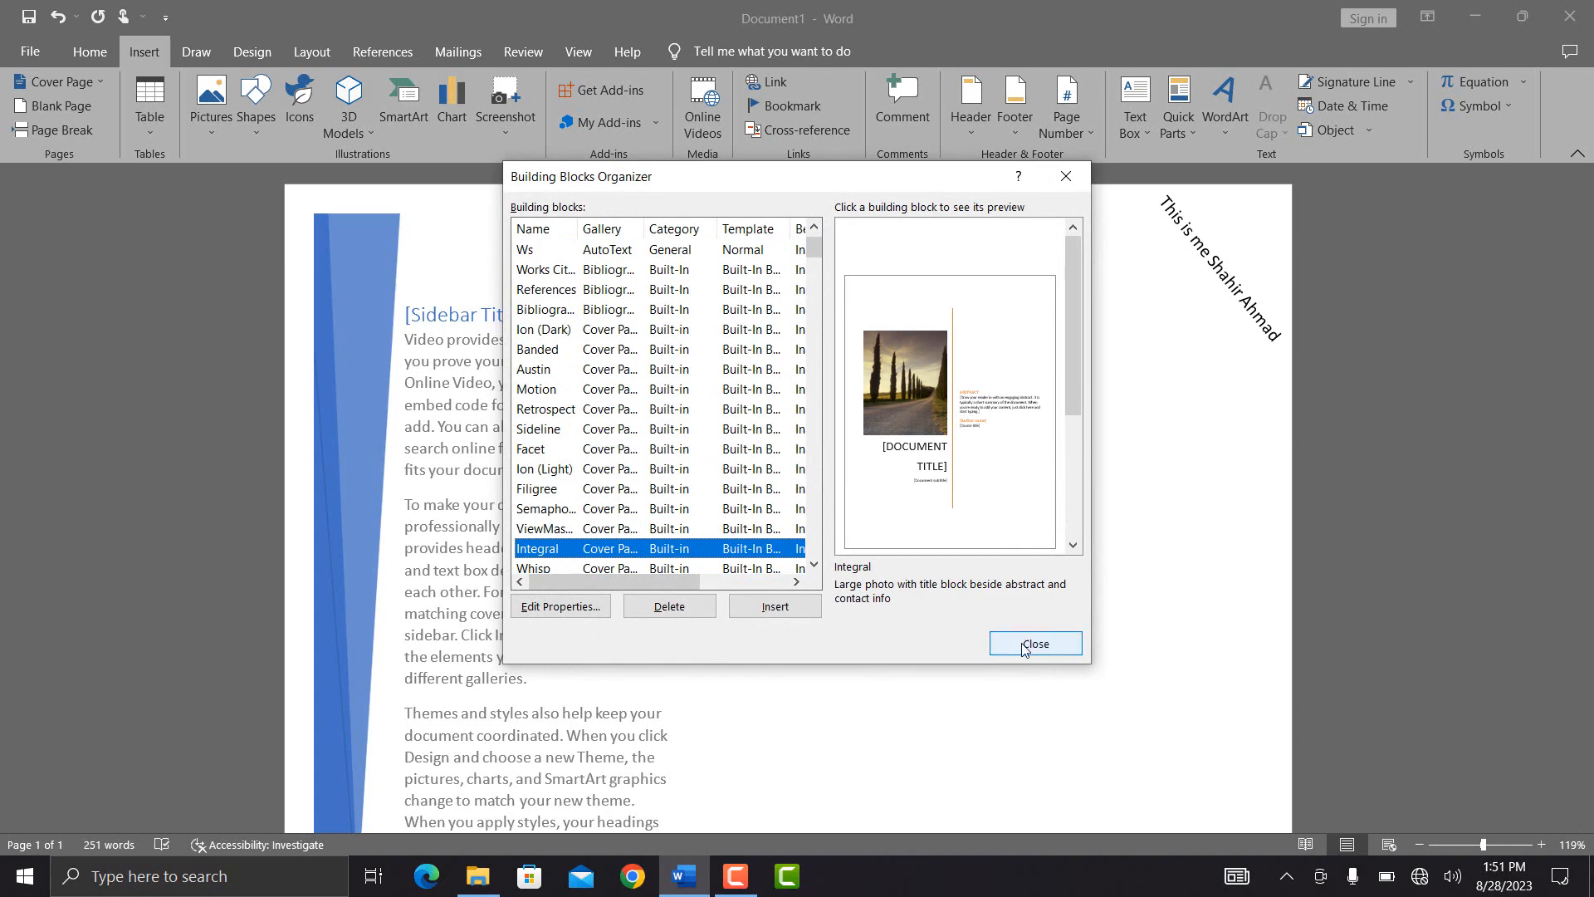
left_click(765, 620)
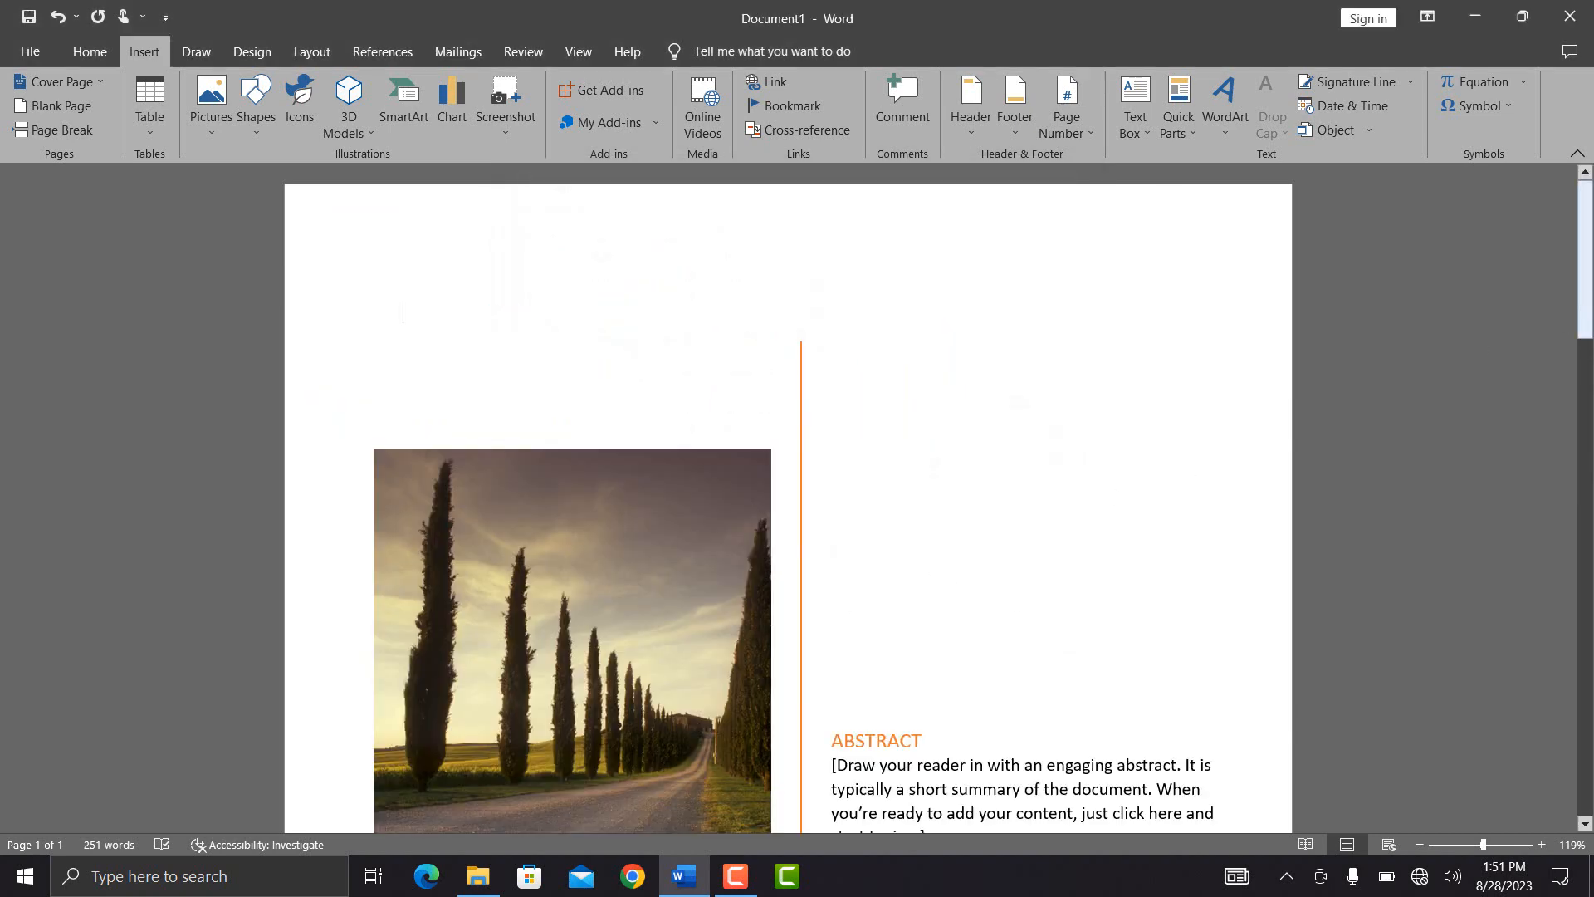
key("ctrl+z")
left_click(1182, 133)
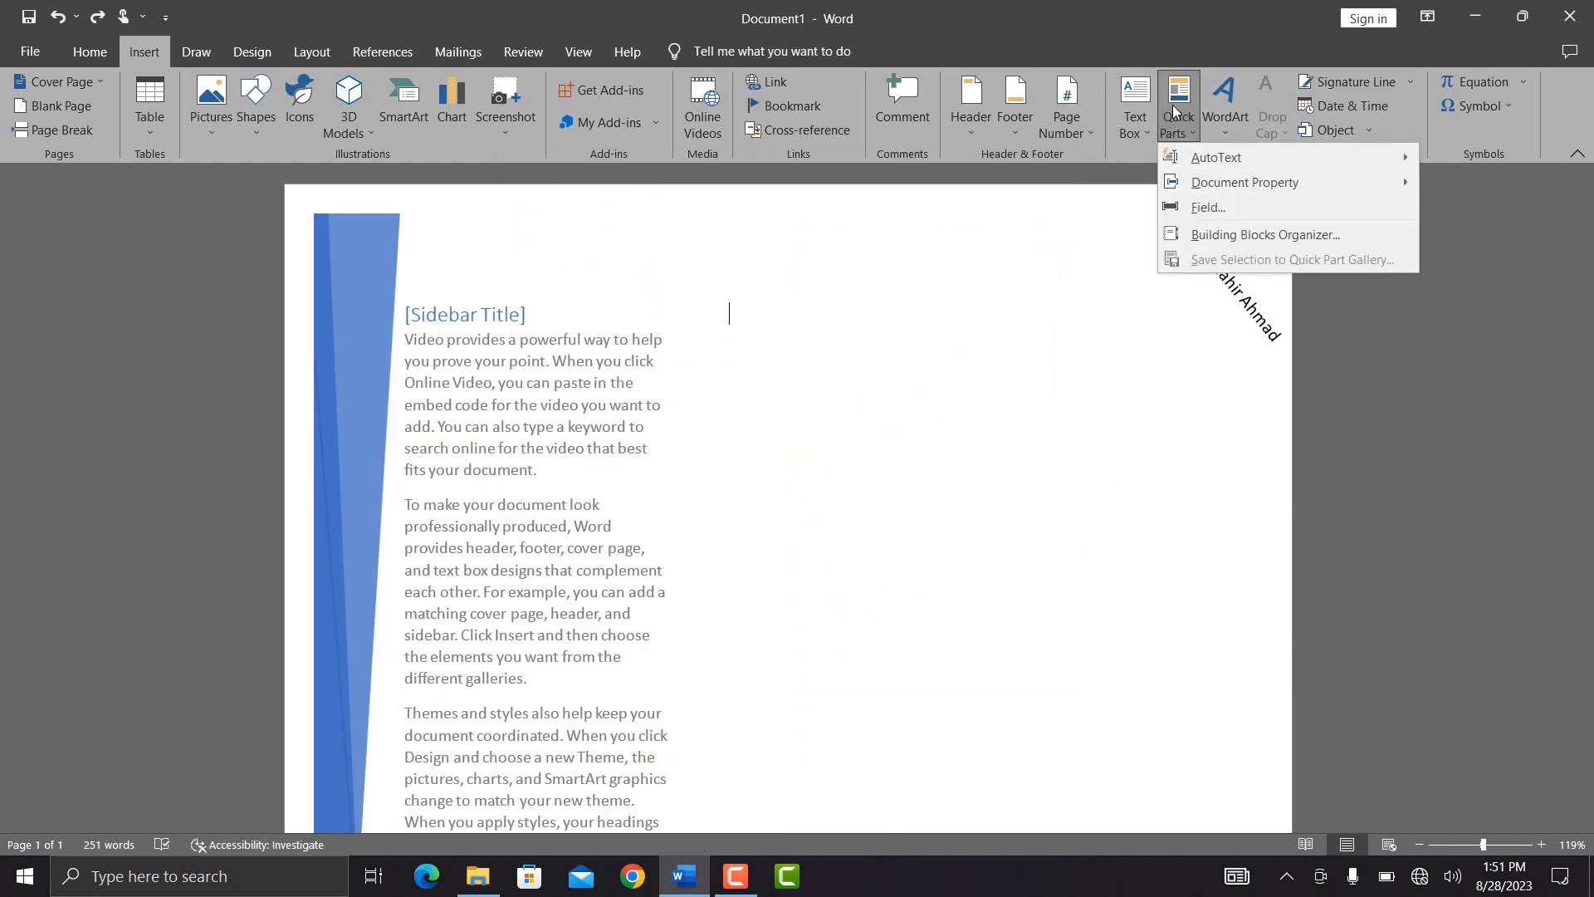
left_click(1184, 122)
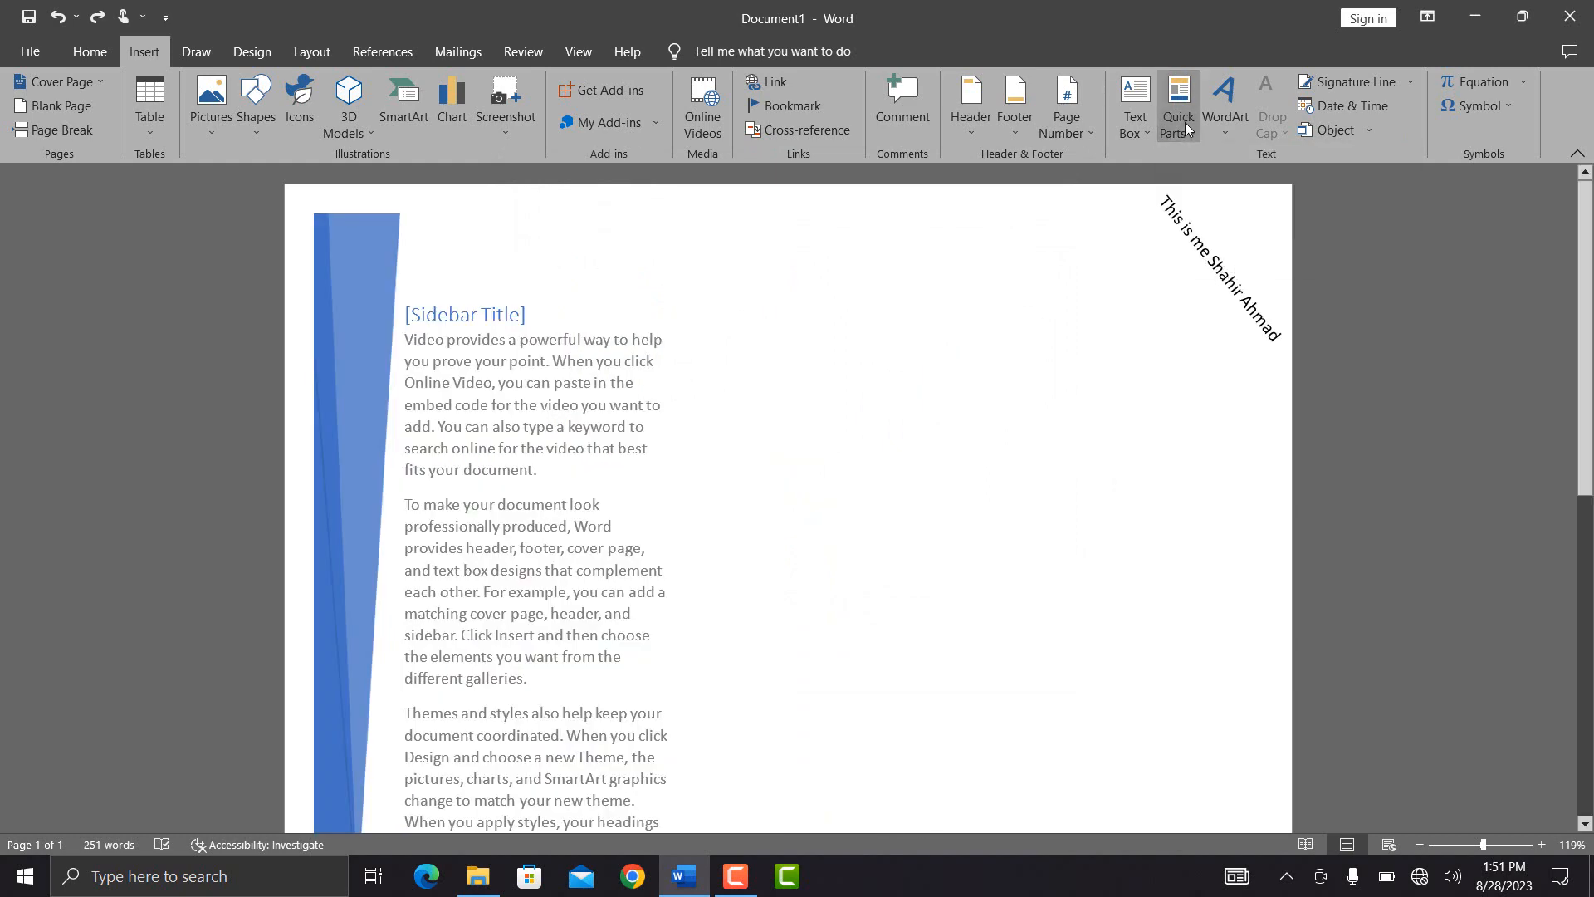
left_click(1239, 127)
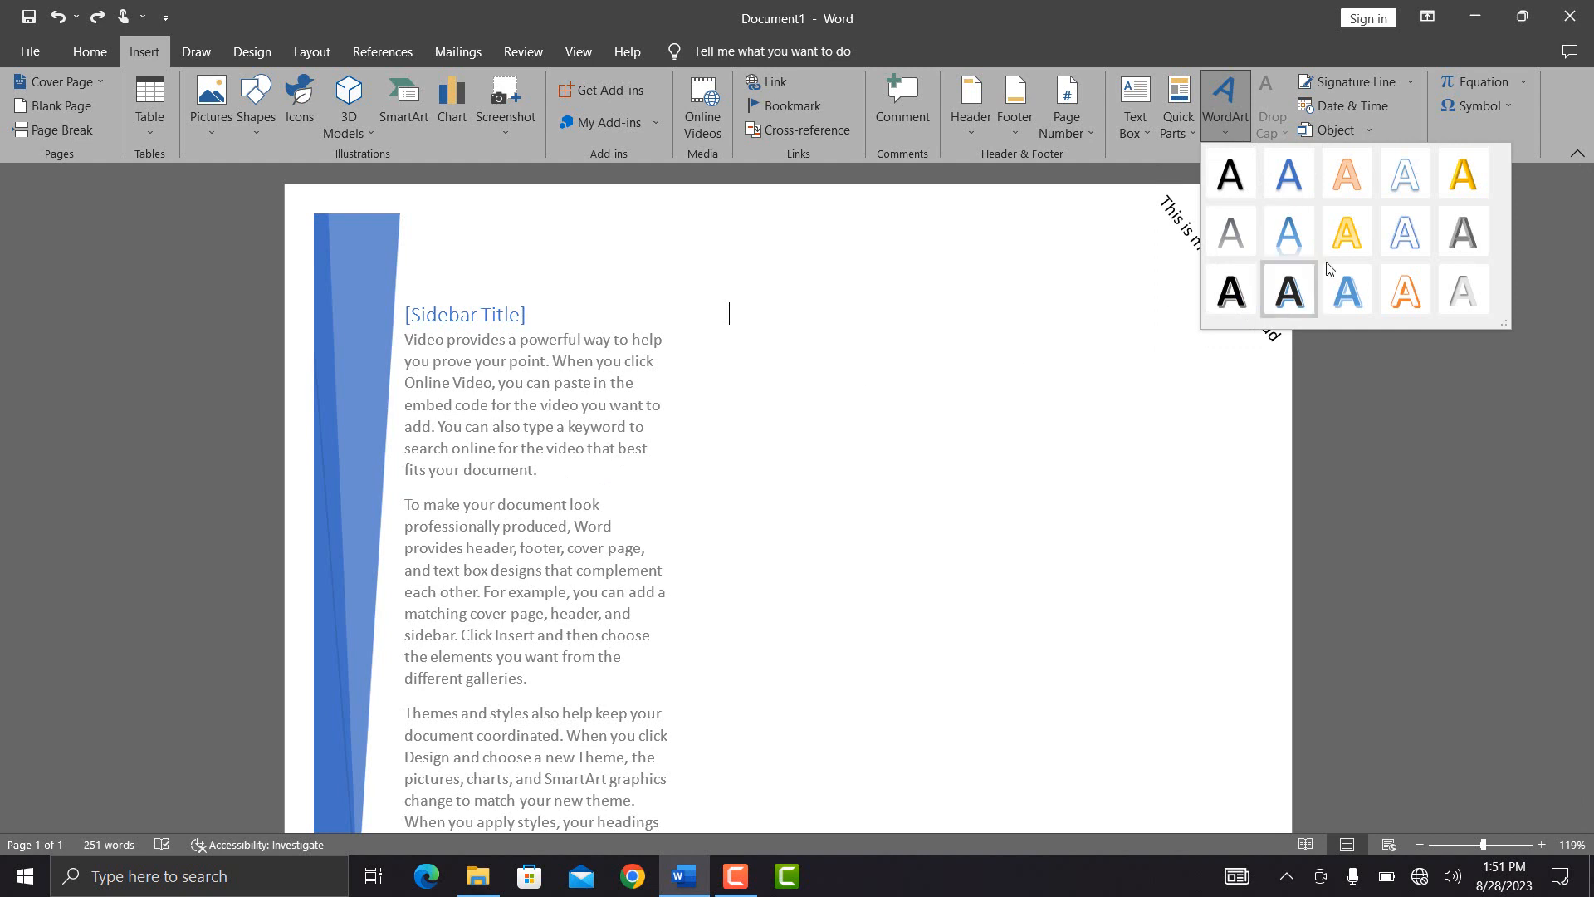
left_click(1079, 362)
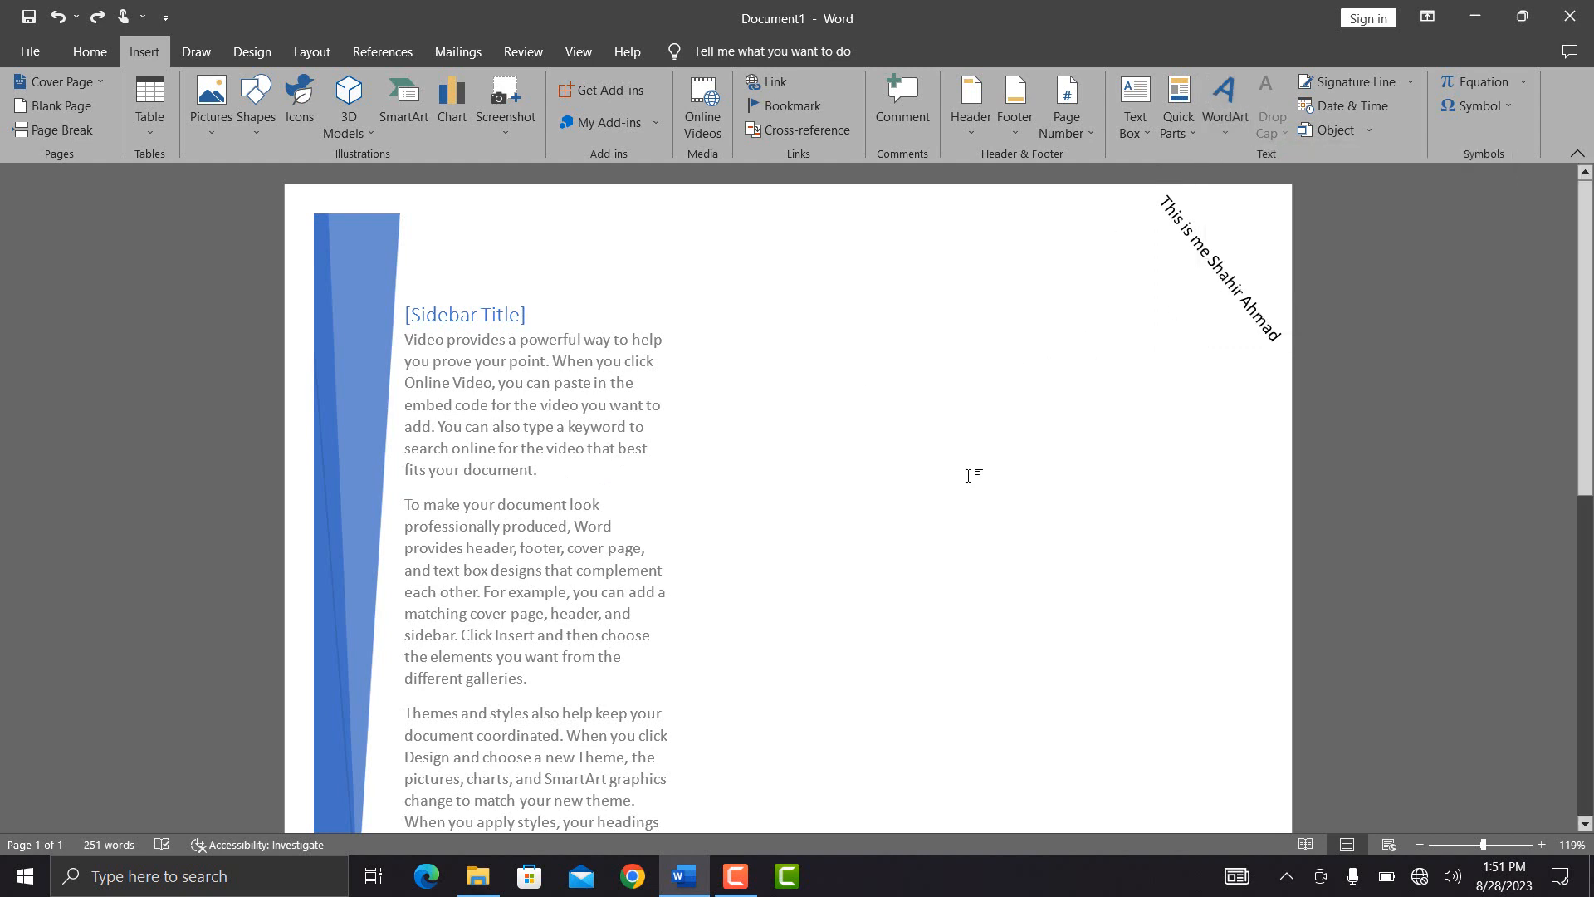
Step: Delete the sidebar and text box, then generate five =rand() sample paragraphs
key("ctrl+a")
key("Delete")
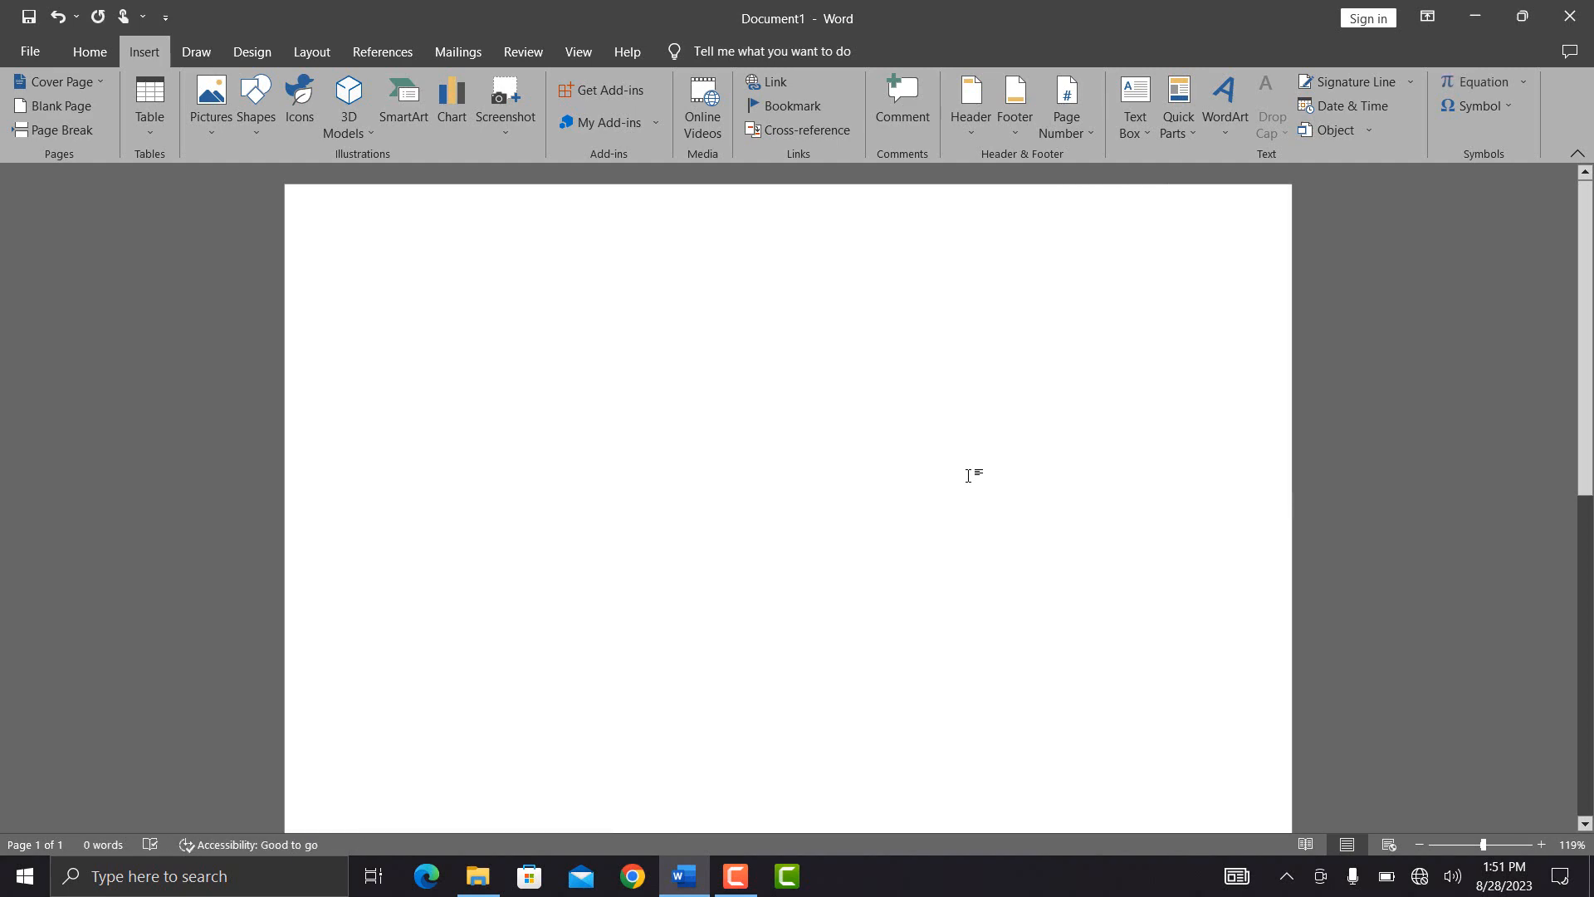
type("=rand(")
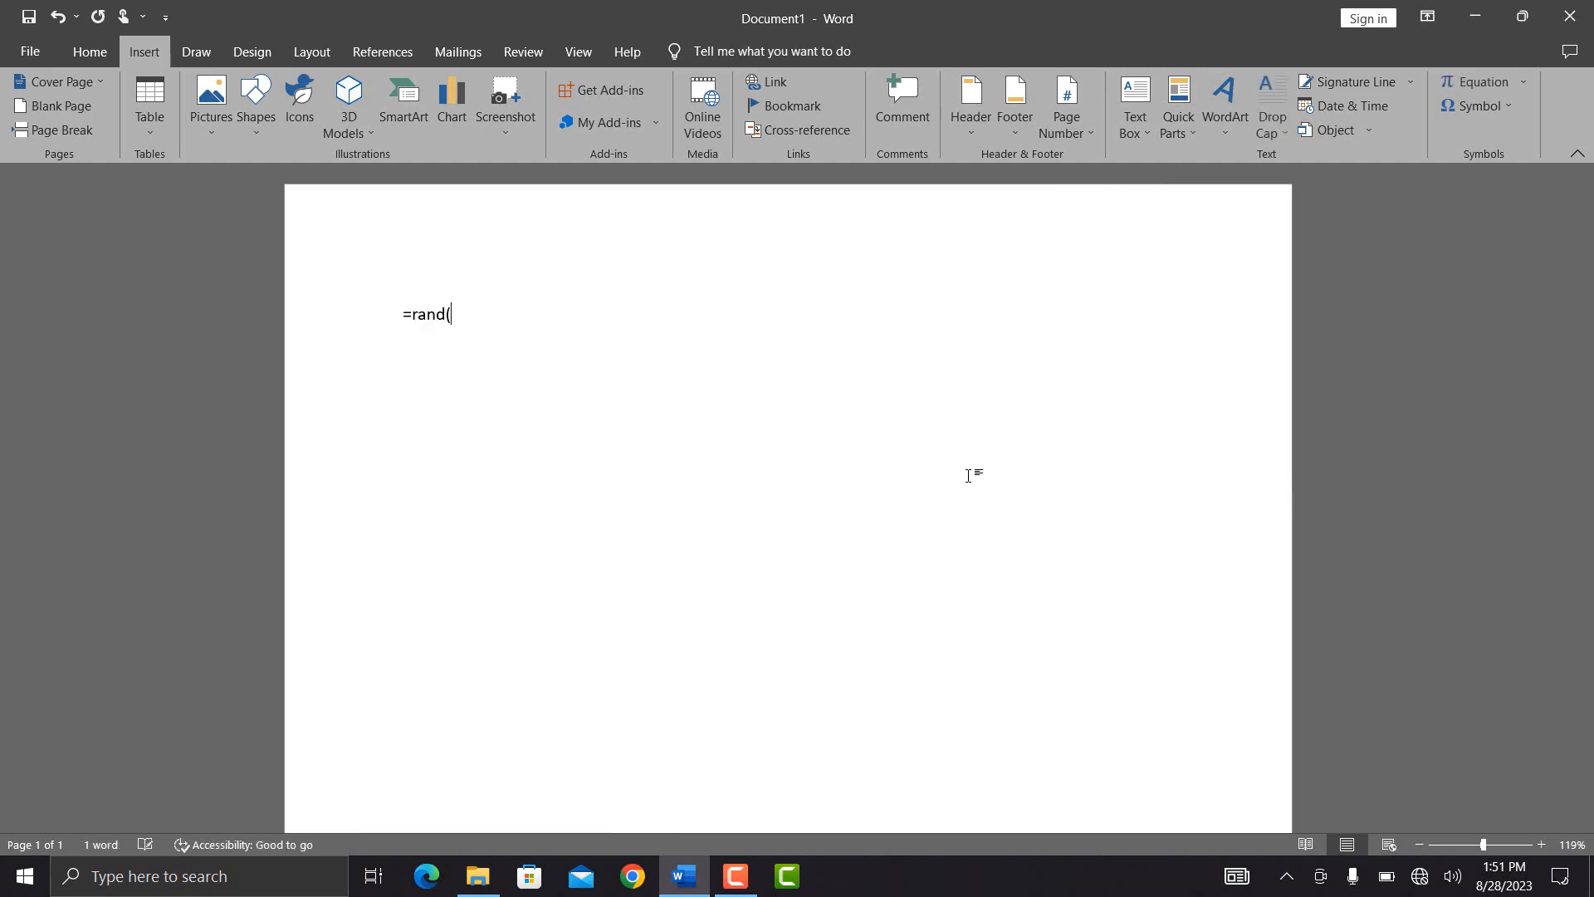
type(")")
key("Return")
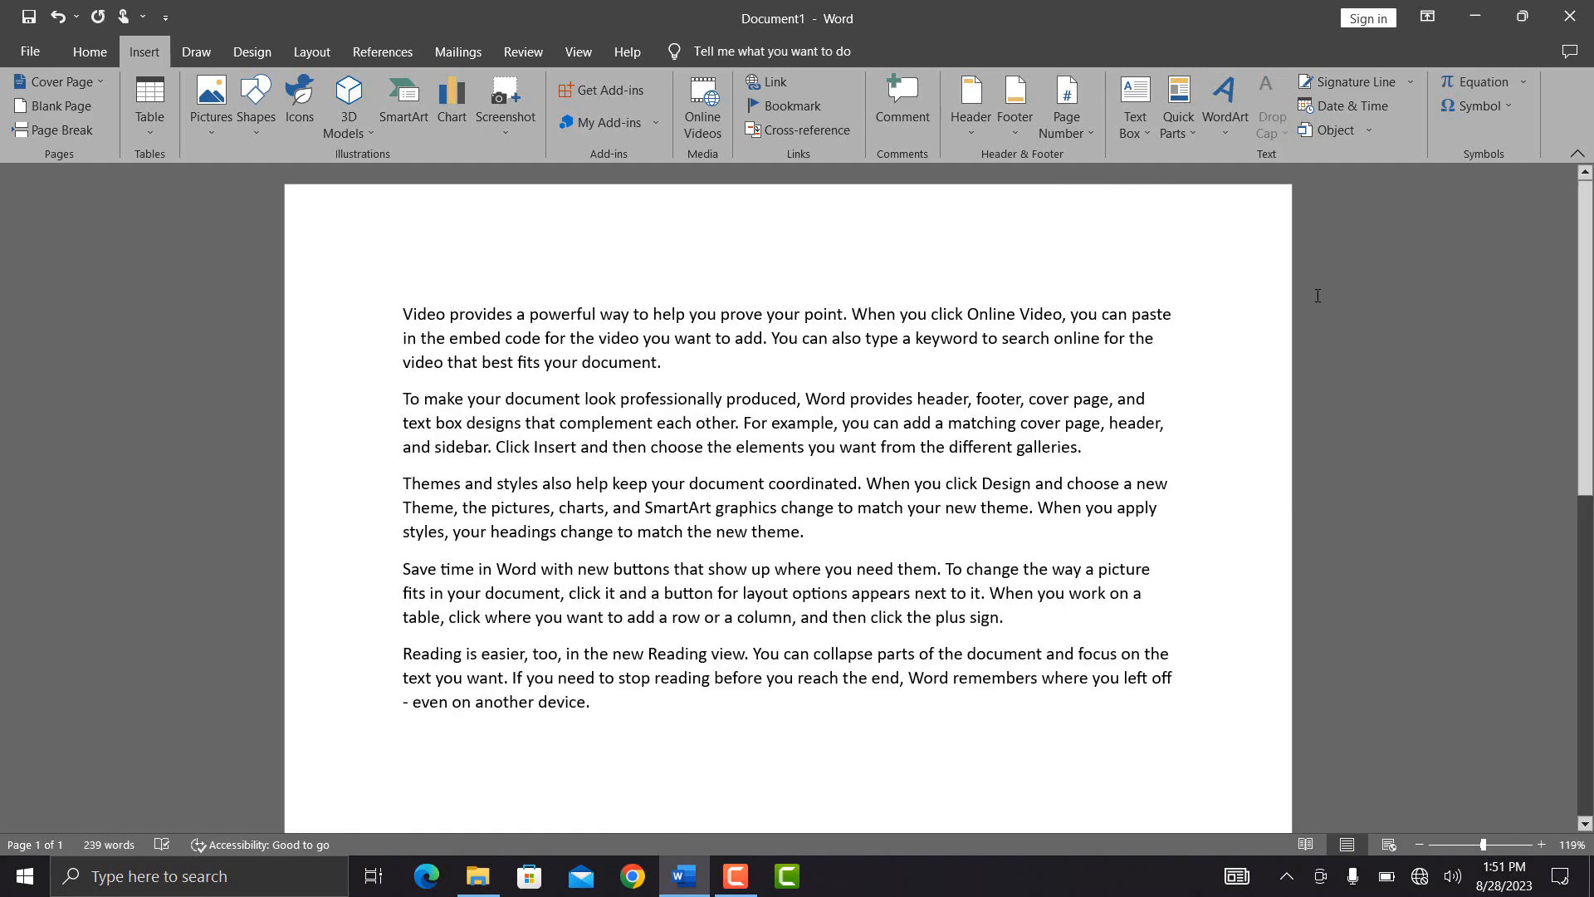
left_click(936, 414)
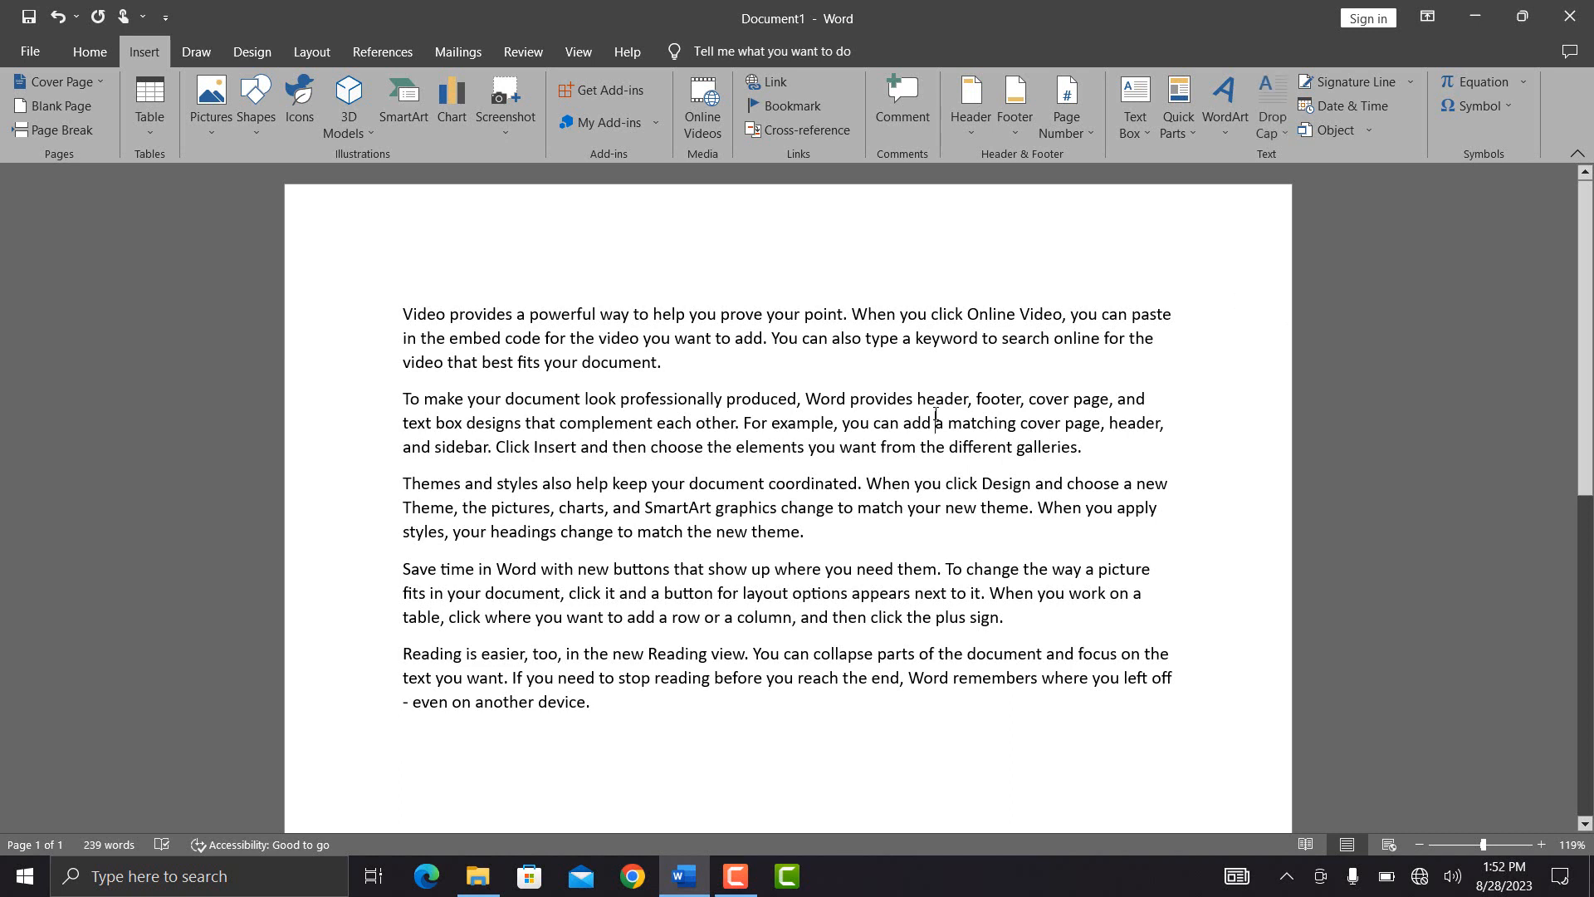
Step: Apply a Dropped drop cap so the opening V spans three lines
left_click(1277, 132)
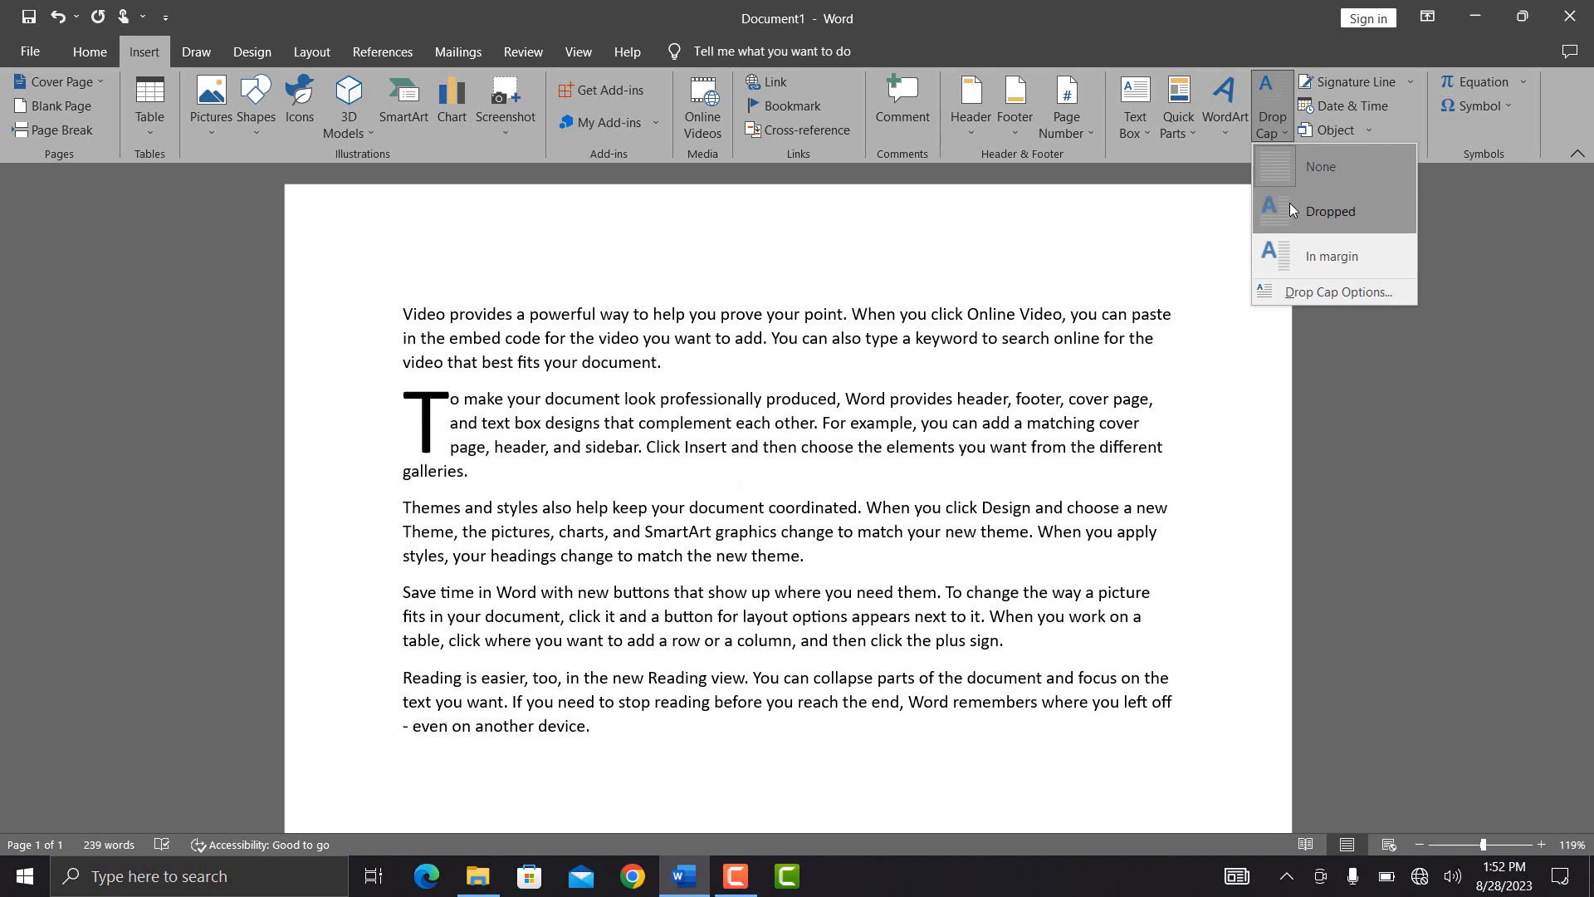
left_click(412, 317)
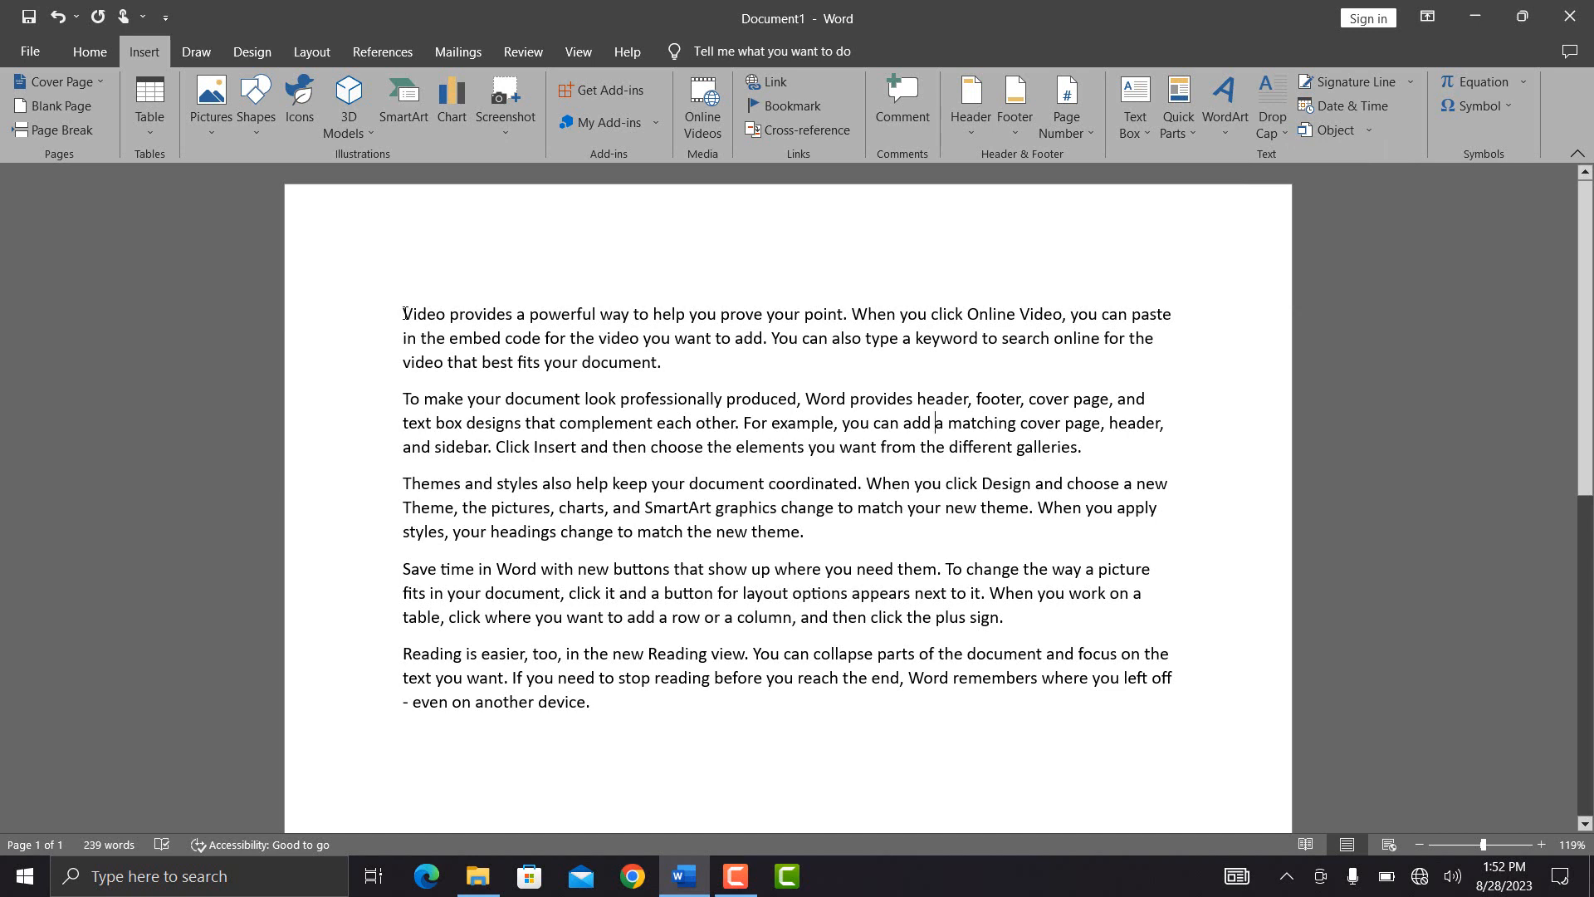
left_click(1278, 118)
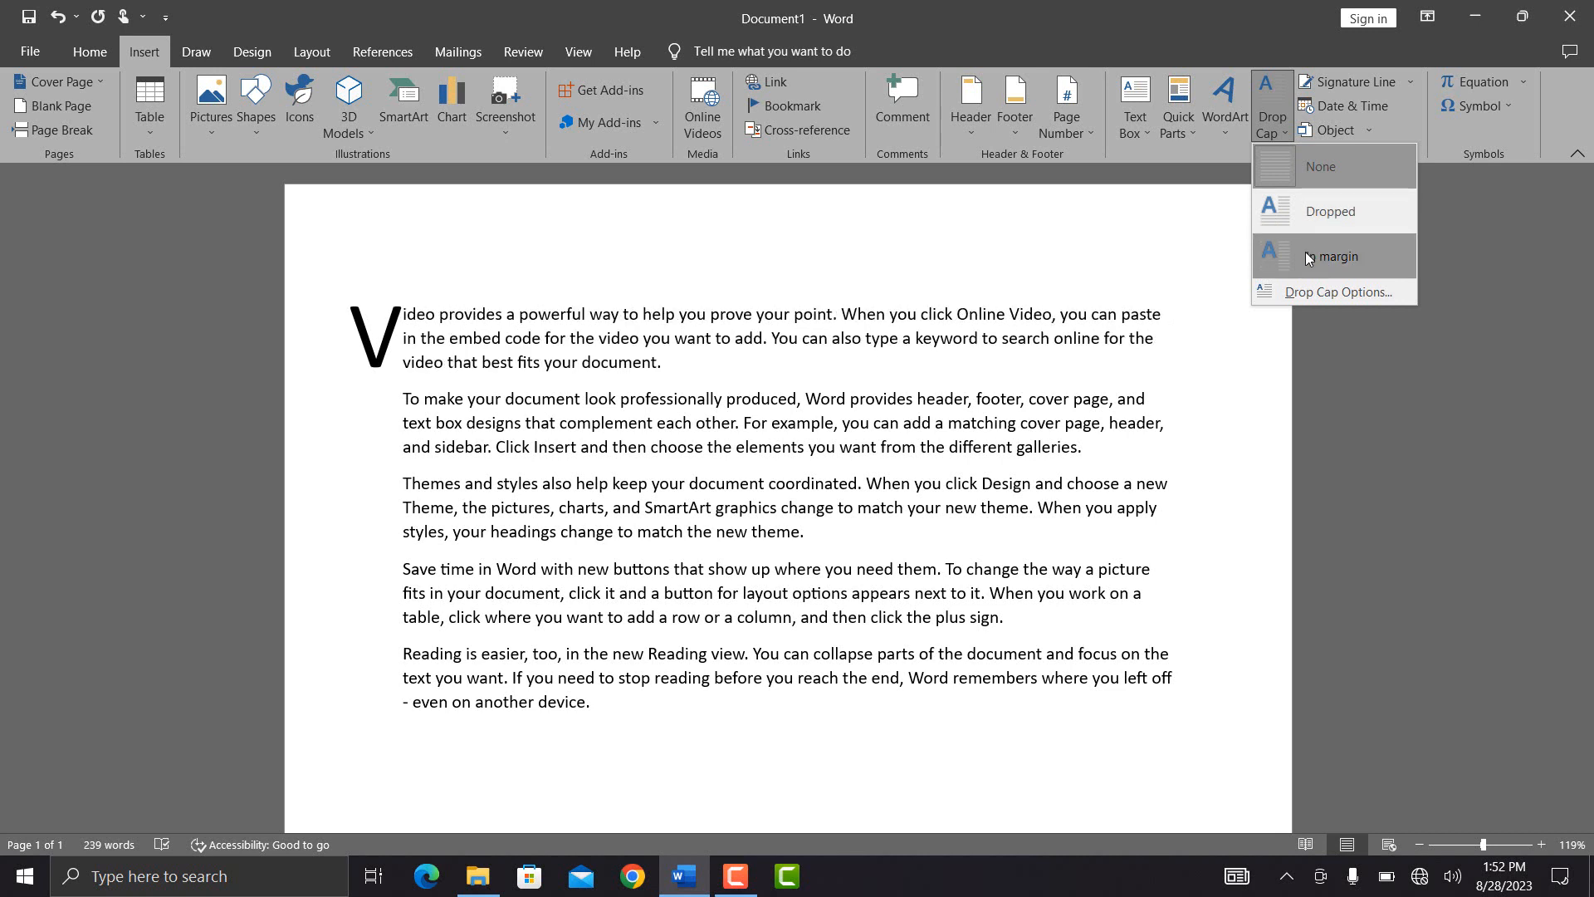
left_click(1331, 218)
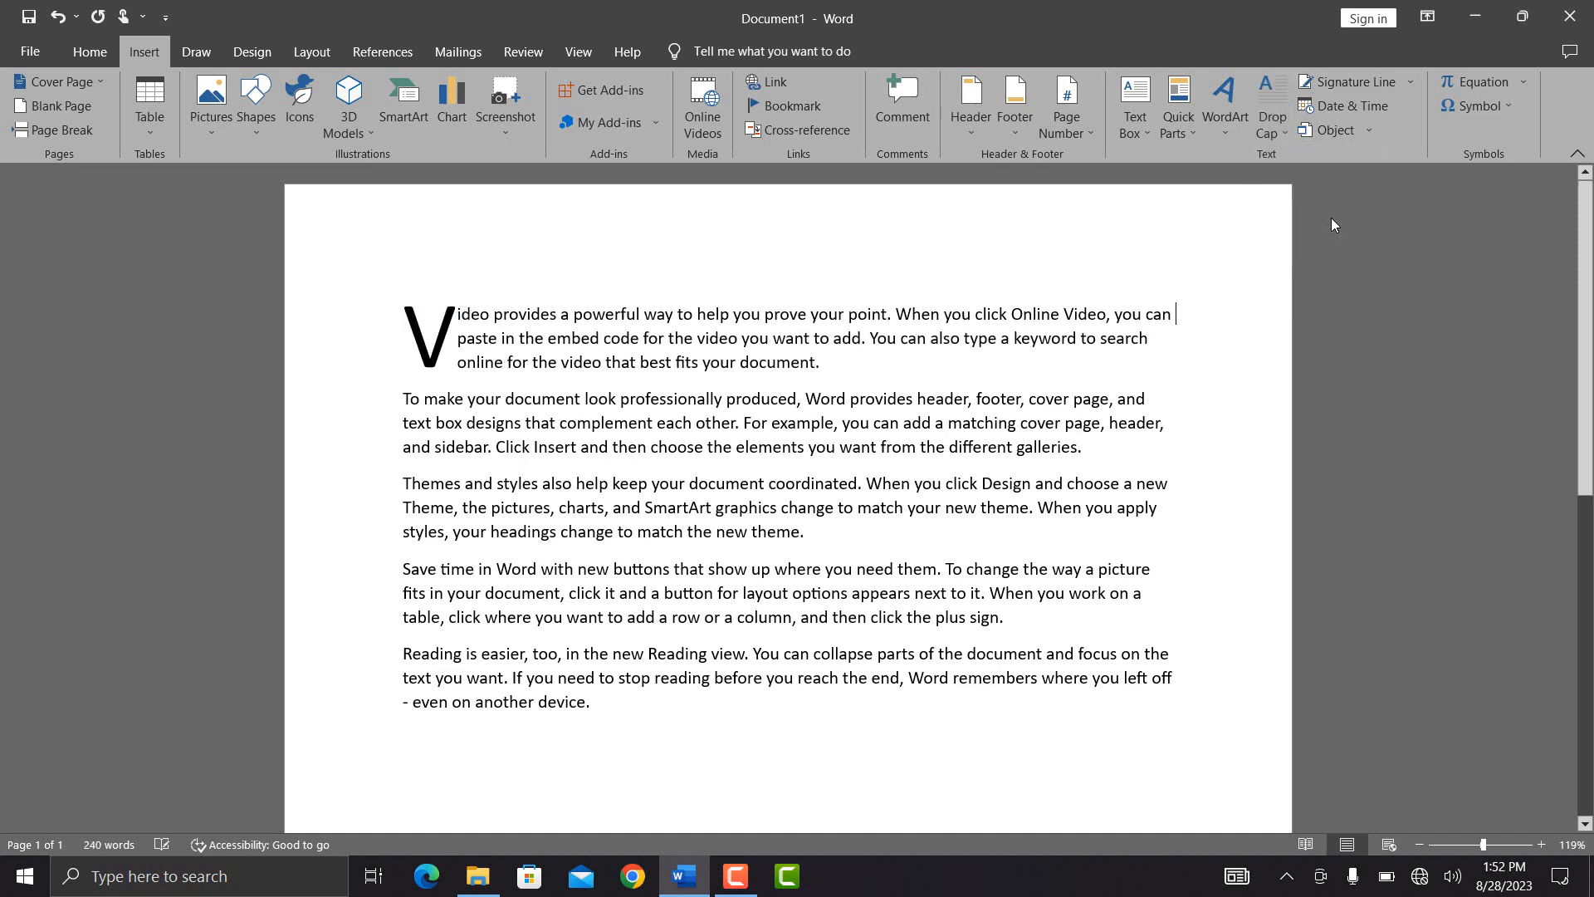
Step: In Drop Cap Options keep +Body font, drop the V two lines, 0.1" from text
left_click(1278, 138)
left_click(1279, 294)
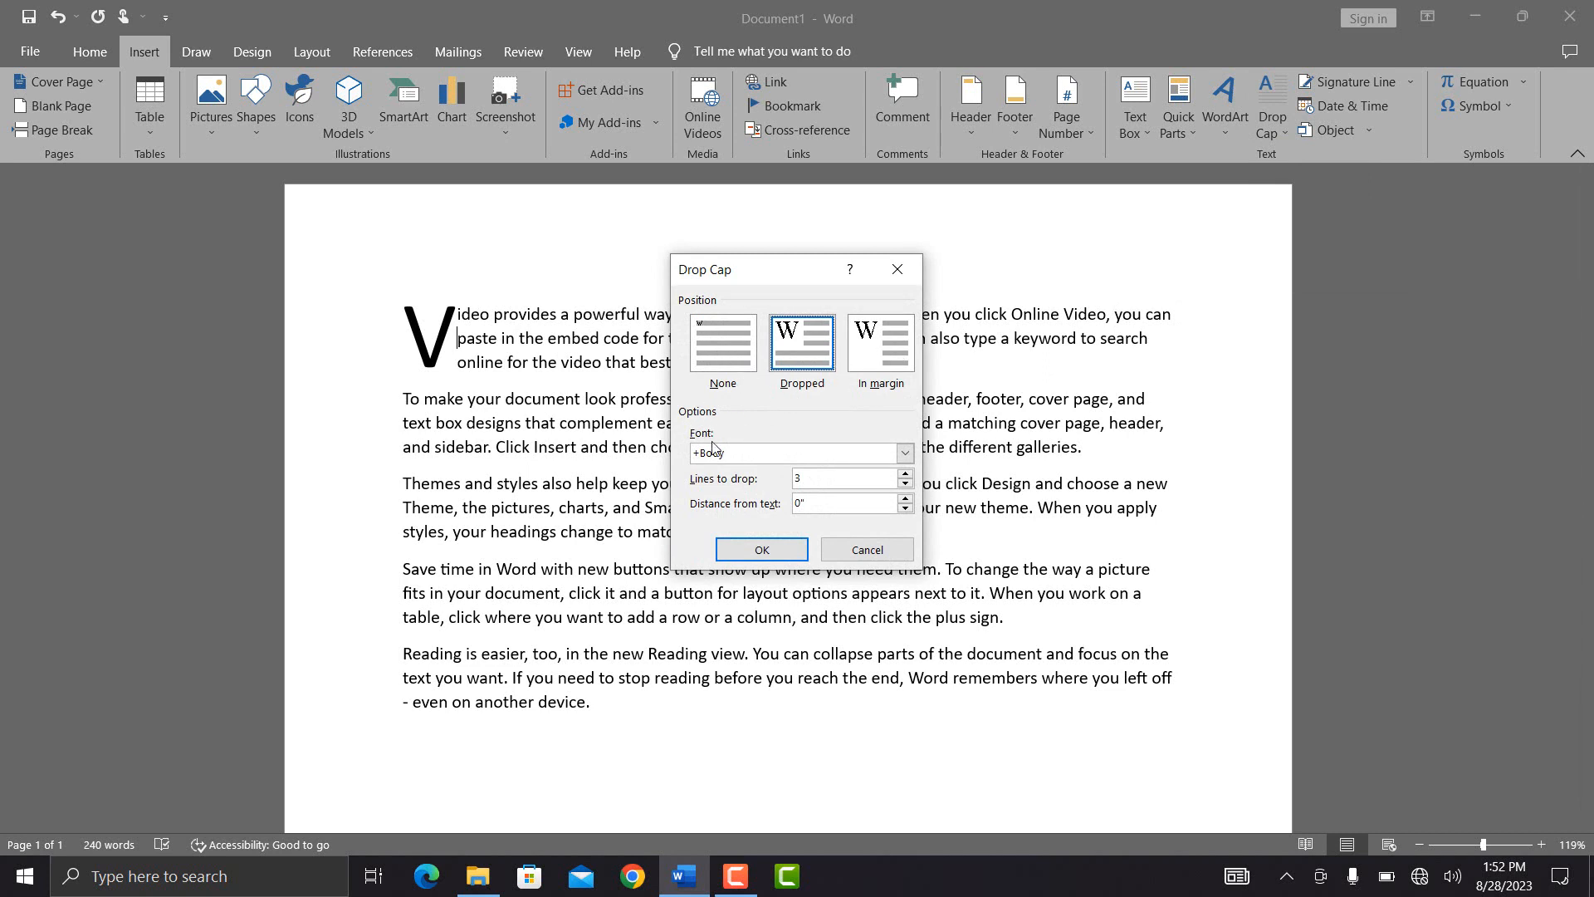
left_click(905, 454)
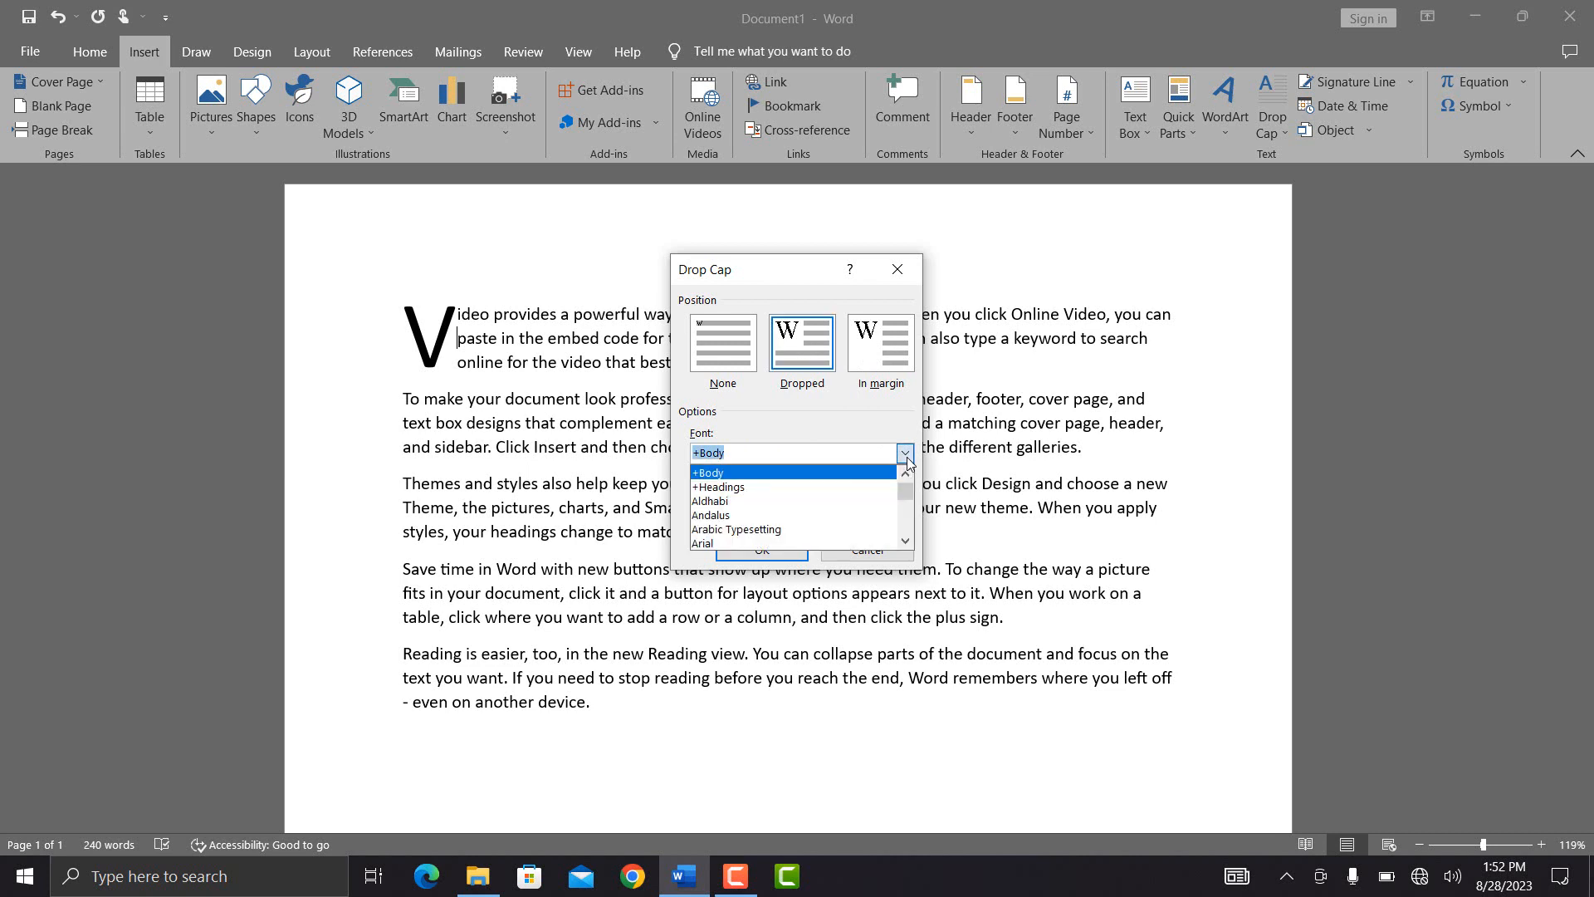
left_click(813, 475)
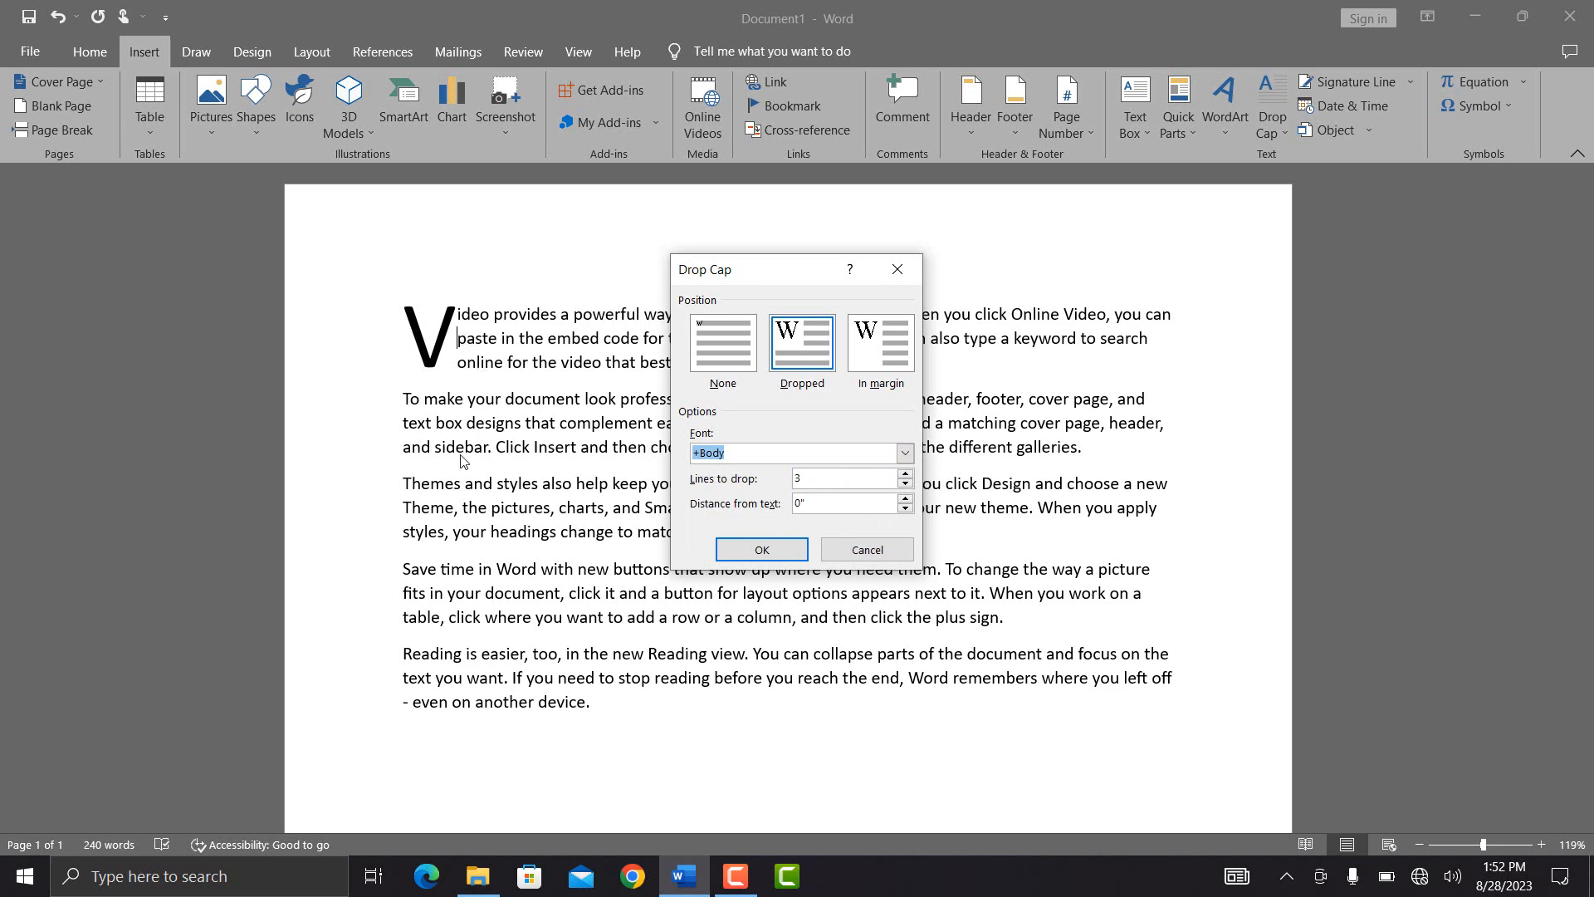
left_click(829, 474)
left_click(905, 500)
left_click(772, 550)
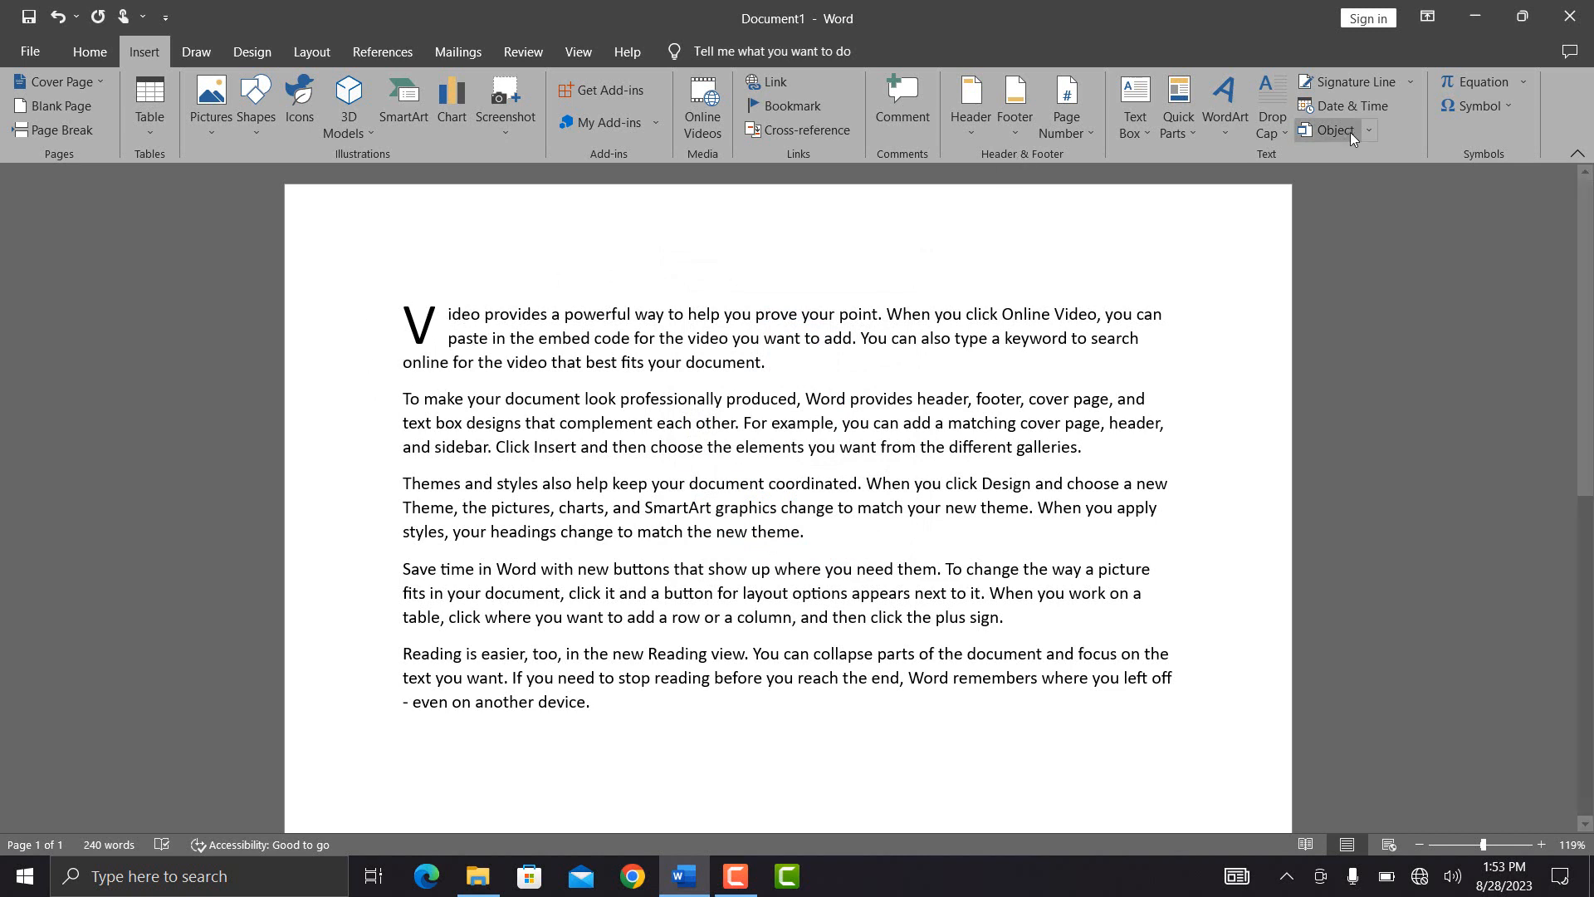
Step: Set the dropped V to span six lines with a 2" distance from text
left_click(1282, 135)
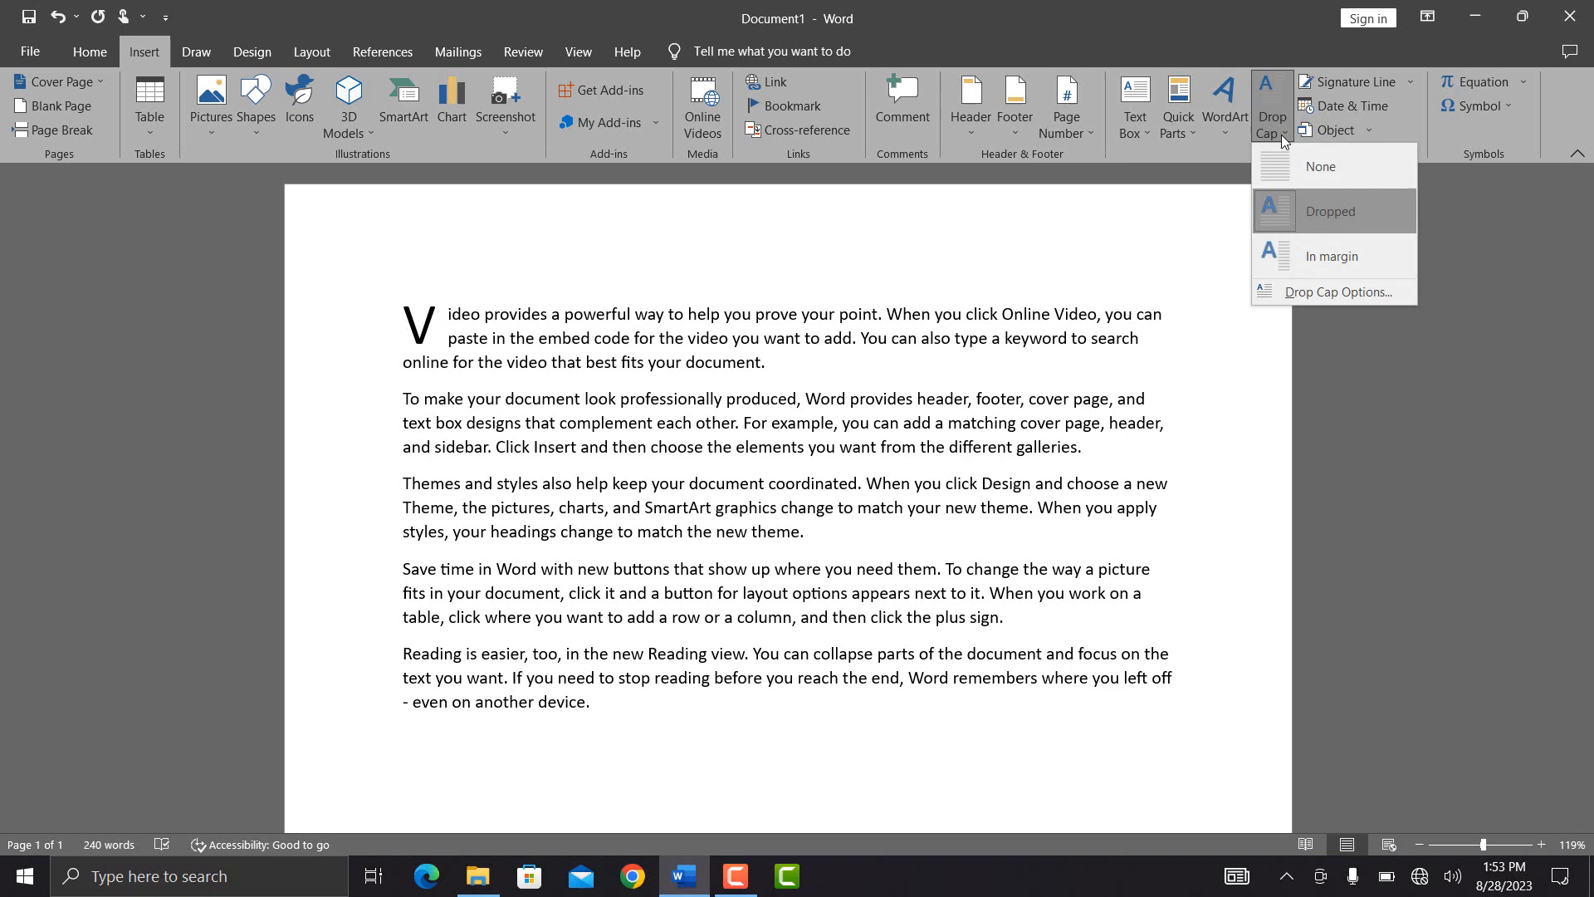
left_click(1298, 282)
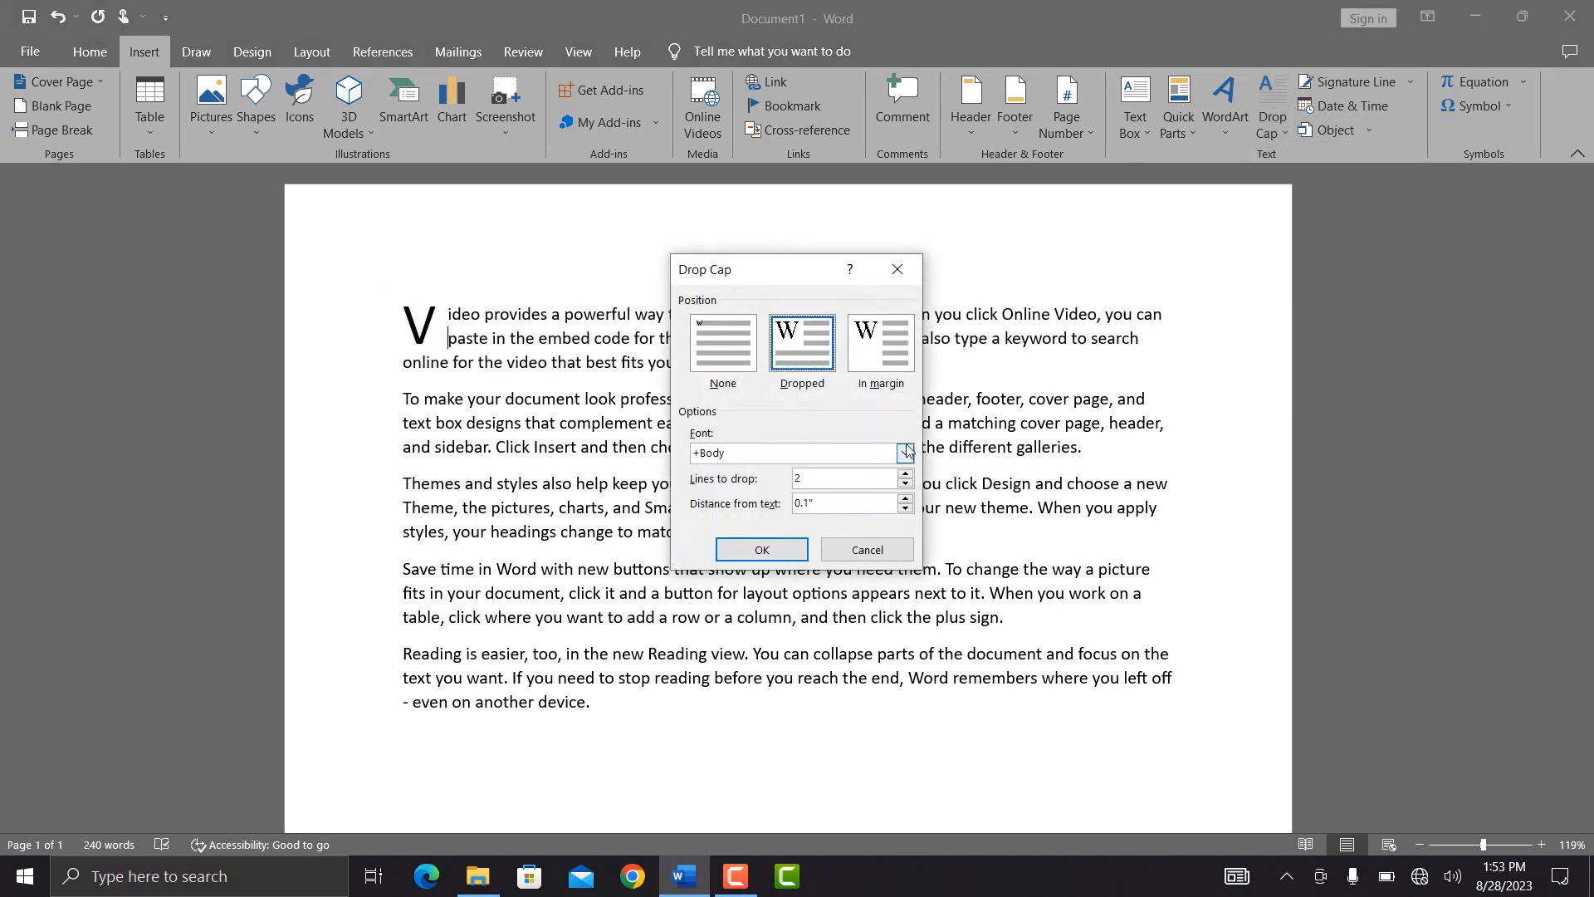
left_click(905, 474)
left_click(905, 474)
left_click(905, 474)
key("Tab")
type("2")
left_click(778, 552)
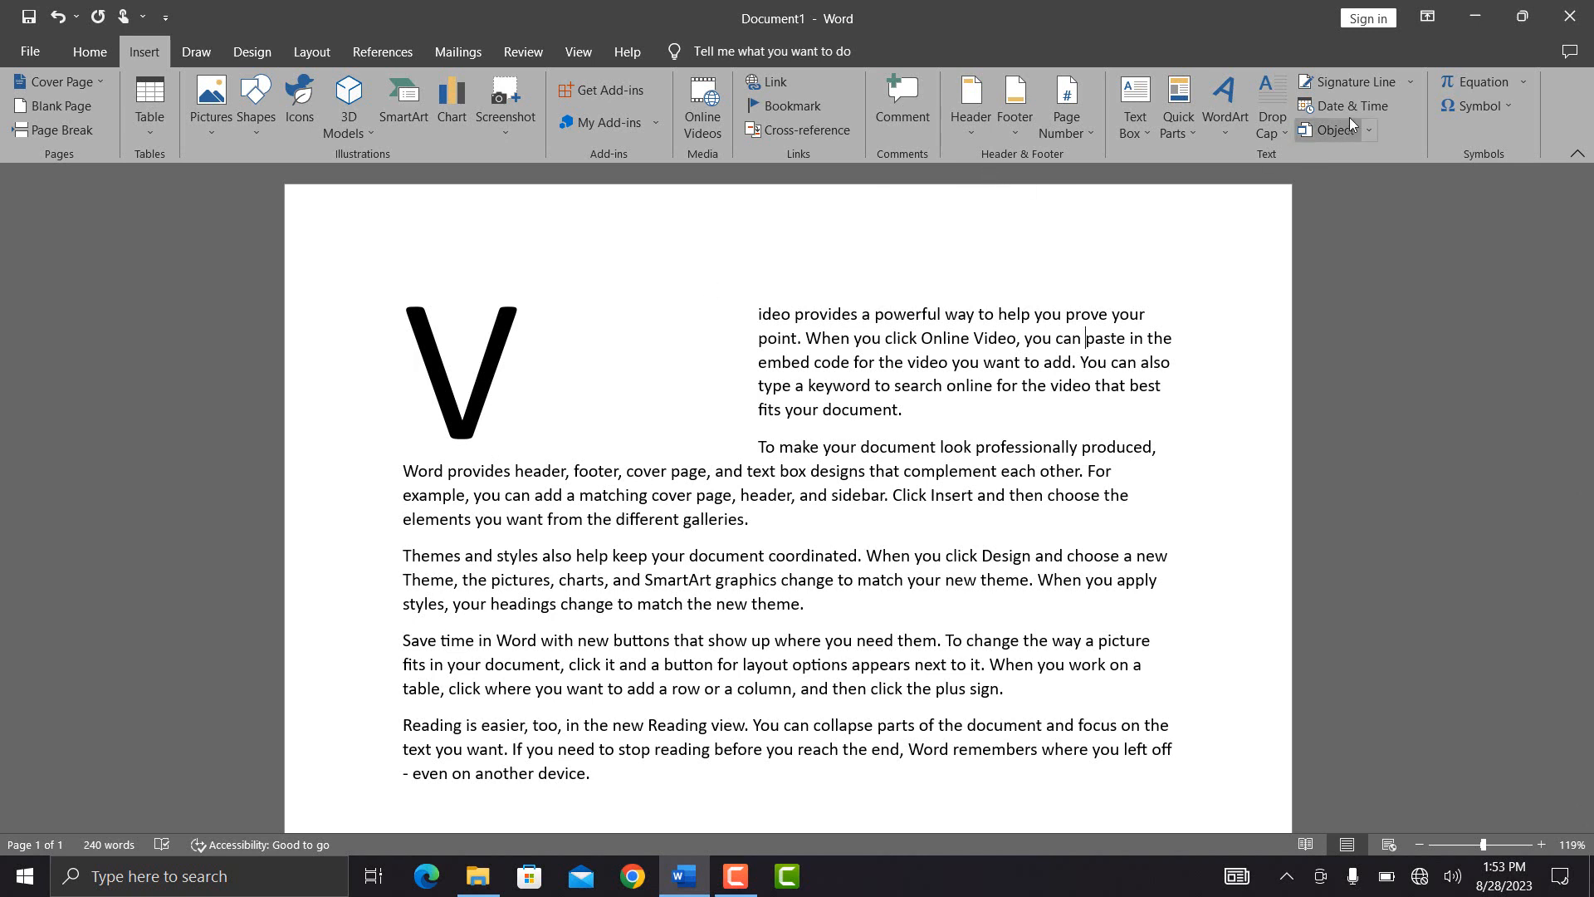
Step: Insert an Office signature line with the signer's name, title Teacher and e-mail address
left_click(1409, 84)
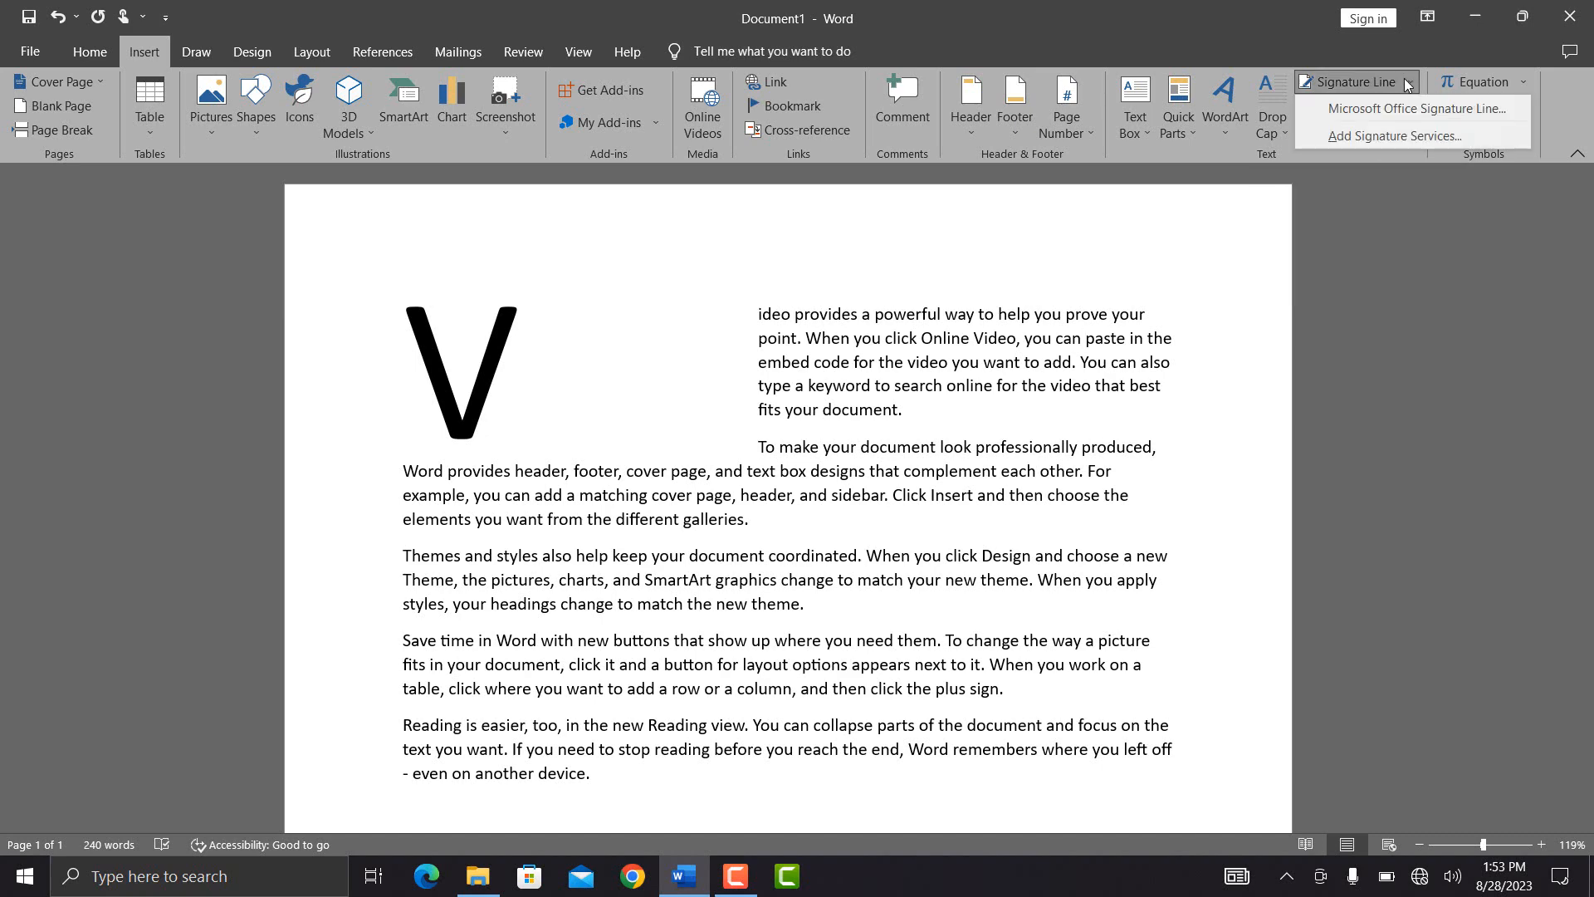
left_click(1387, 108)
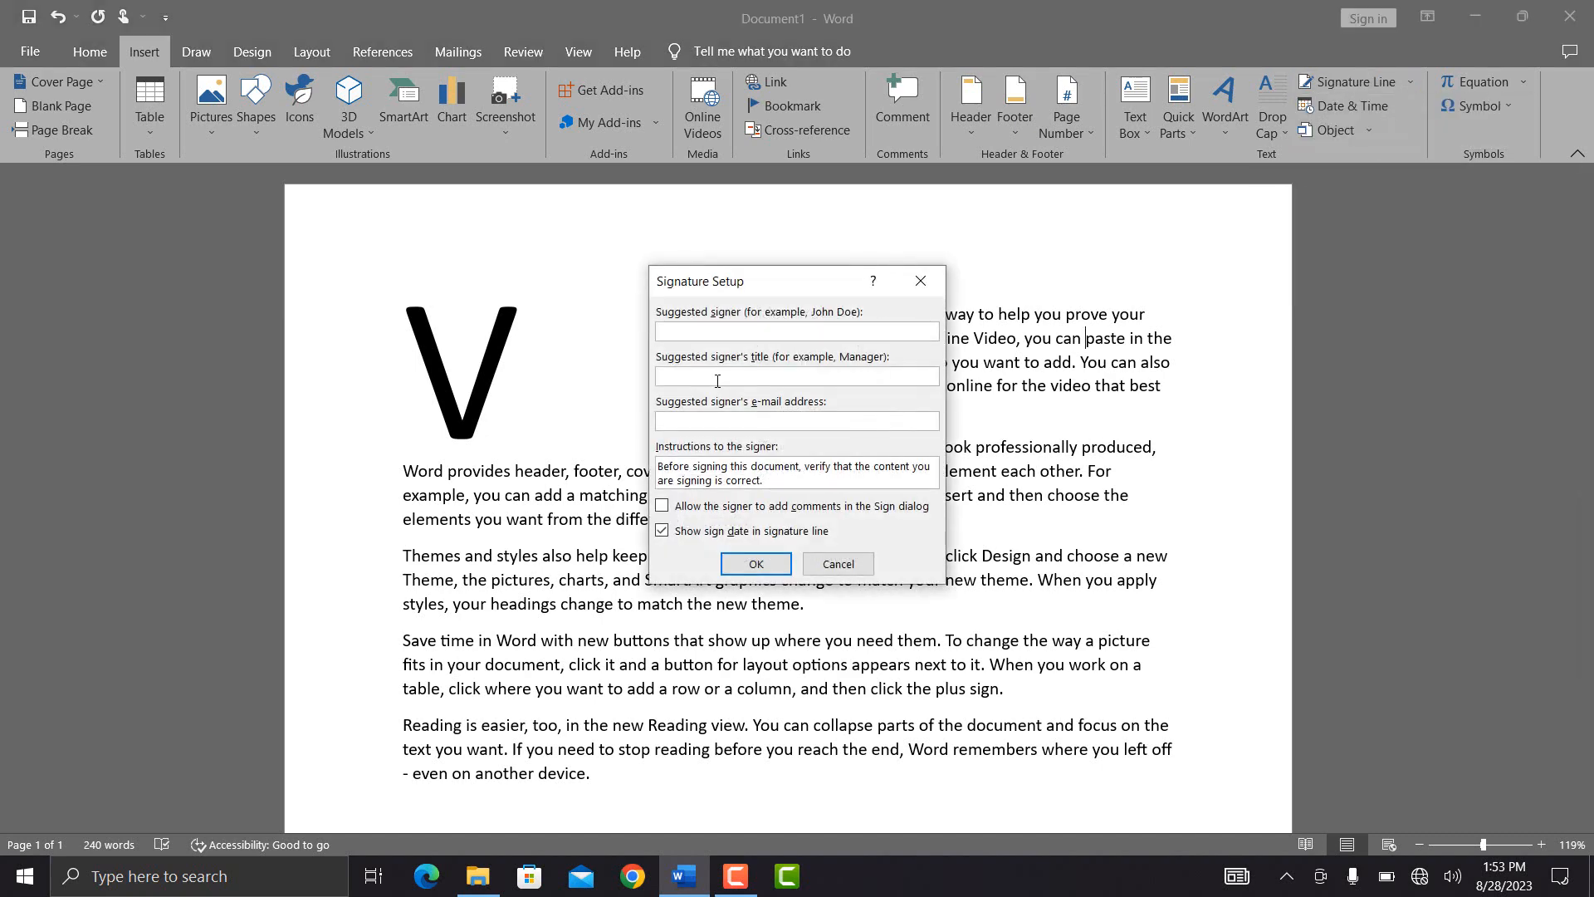
type("Shaihr")
type("Sha")
type("ihr.akm")
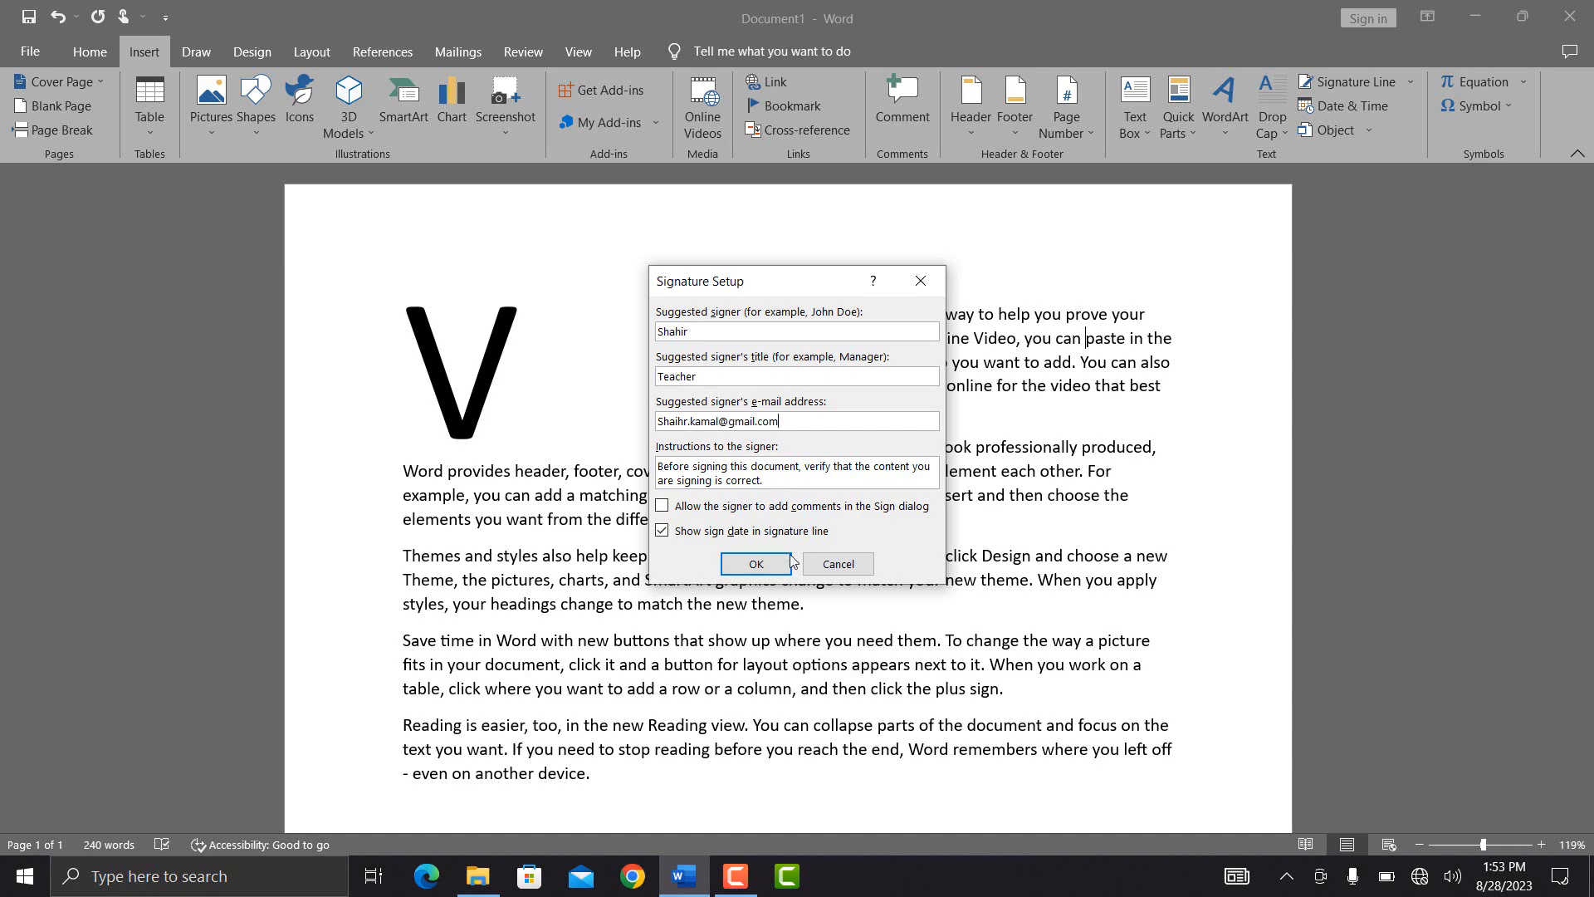
left_click(780, 568)
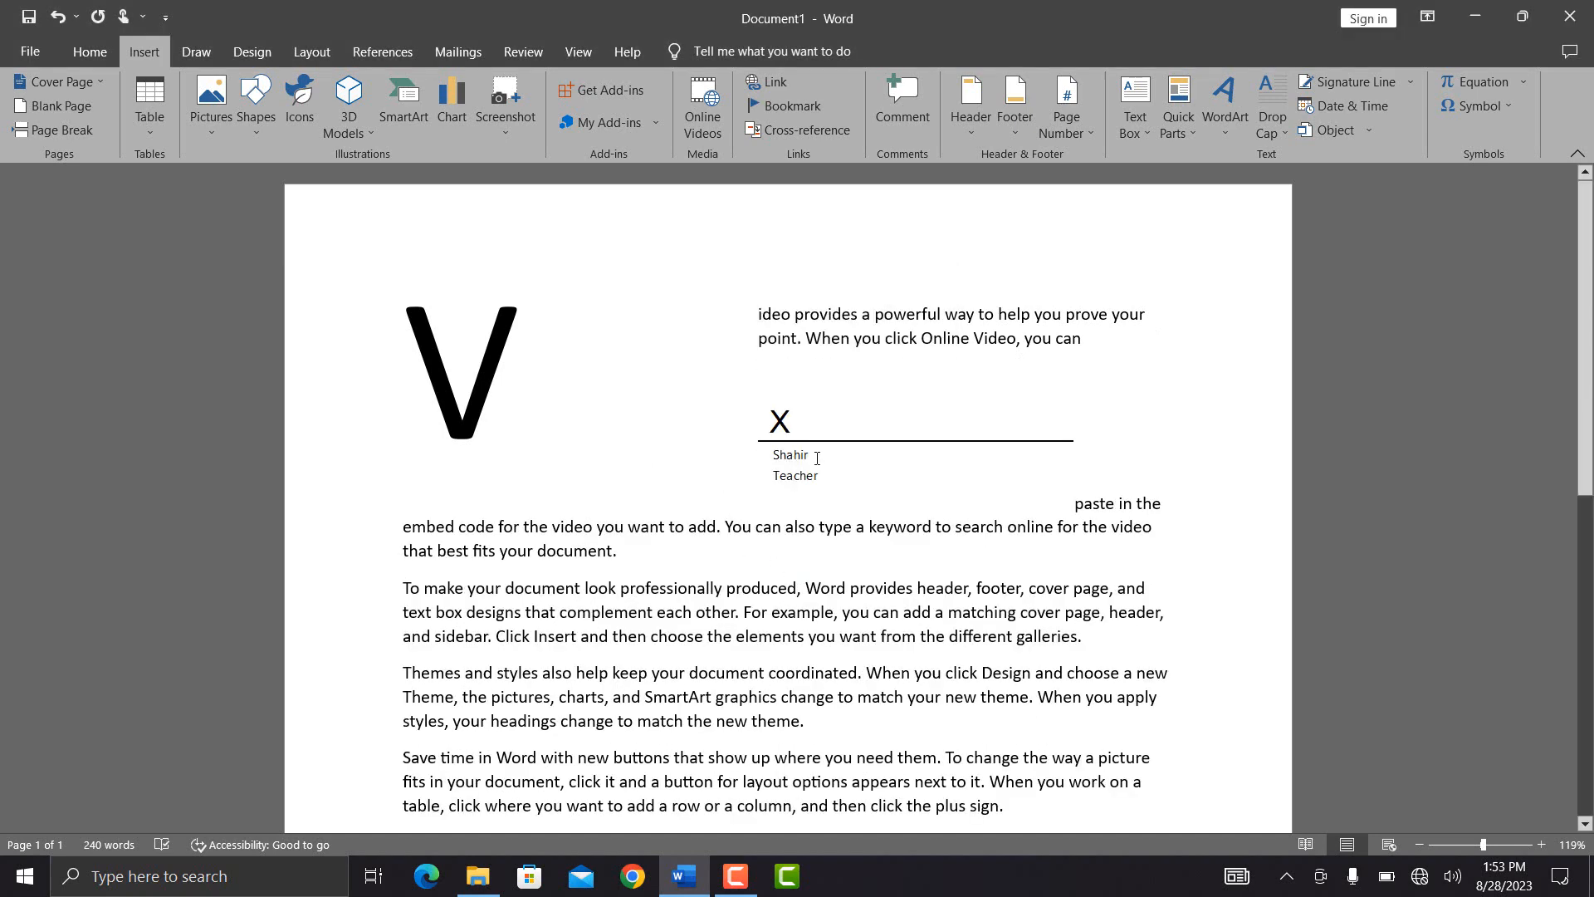
Step: Drag the Teacher signature line lower, then use Sign to save the document as V
left_click(991, 456)
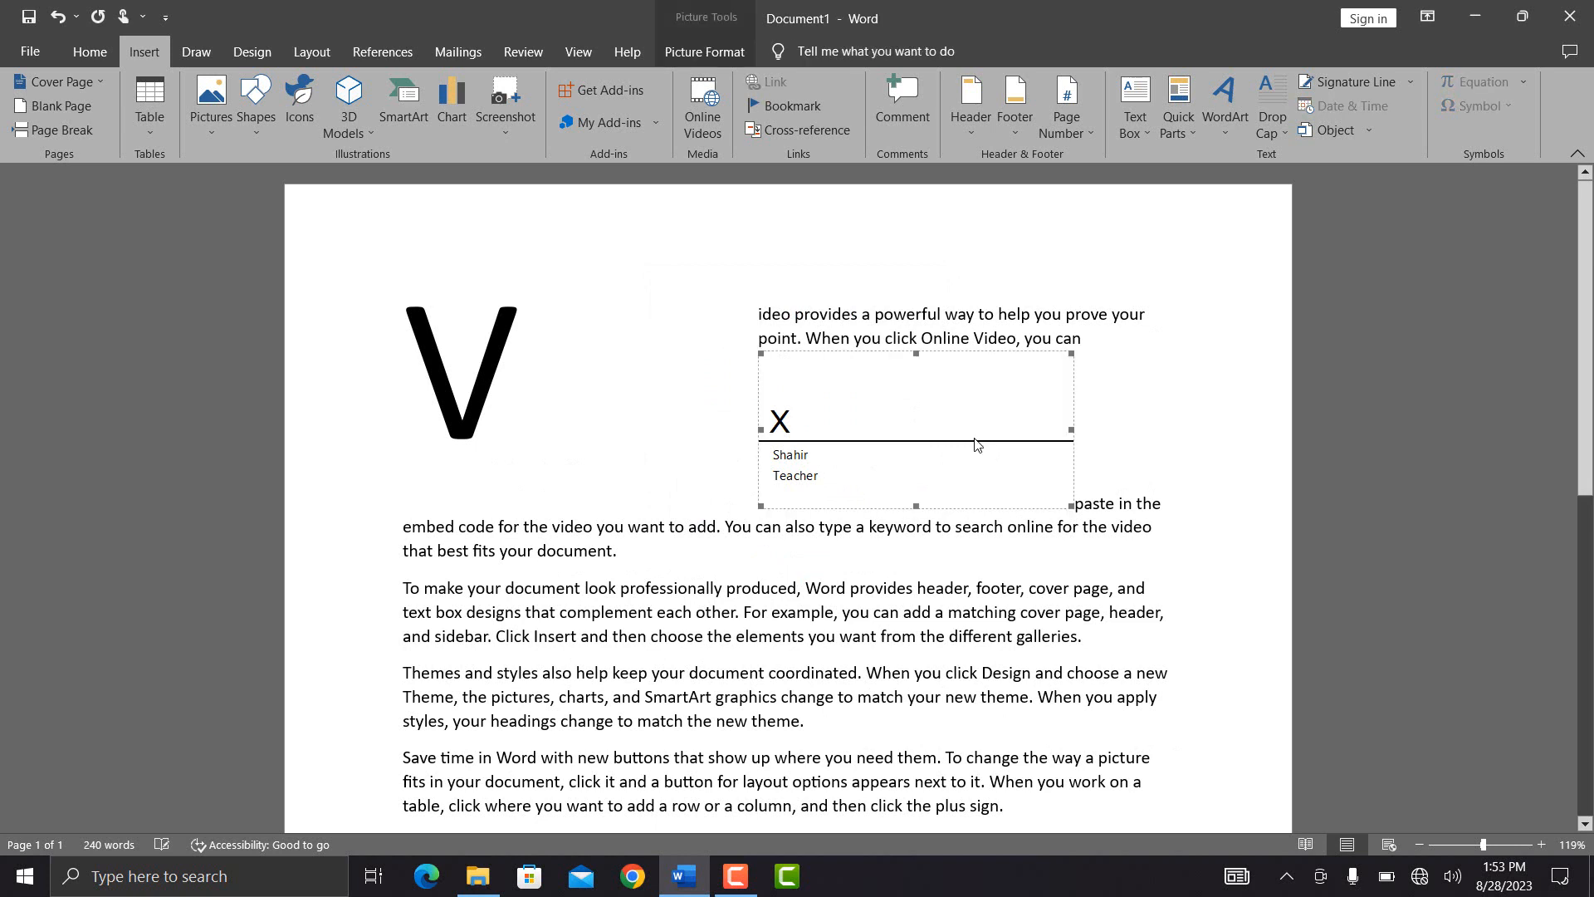
mouse_move(978, 491)
left_mouse_down()
mouse_move(978, 599)
mouse_move(963, 471)
mouse_move(943, 552)
mouse_move(955, 636)
left_mouse_up()
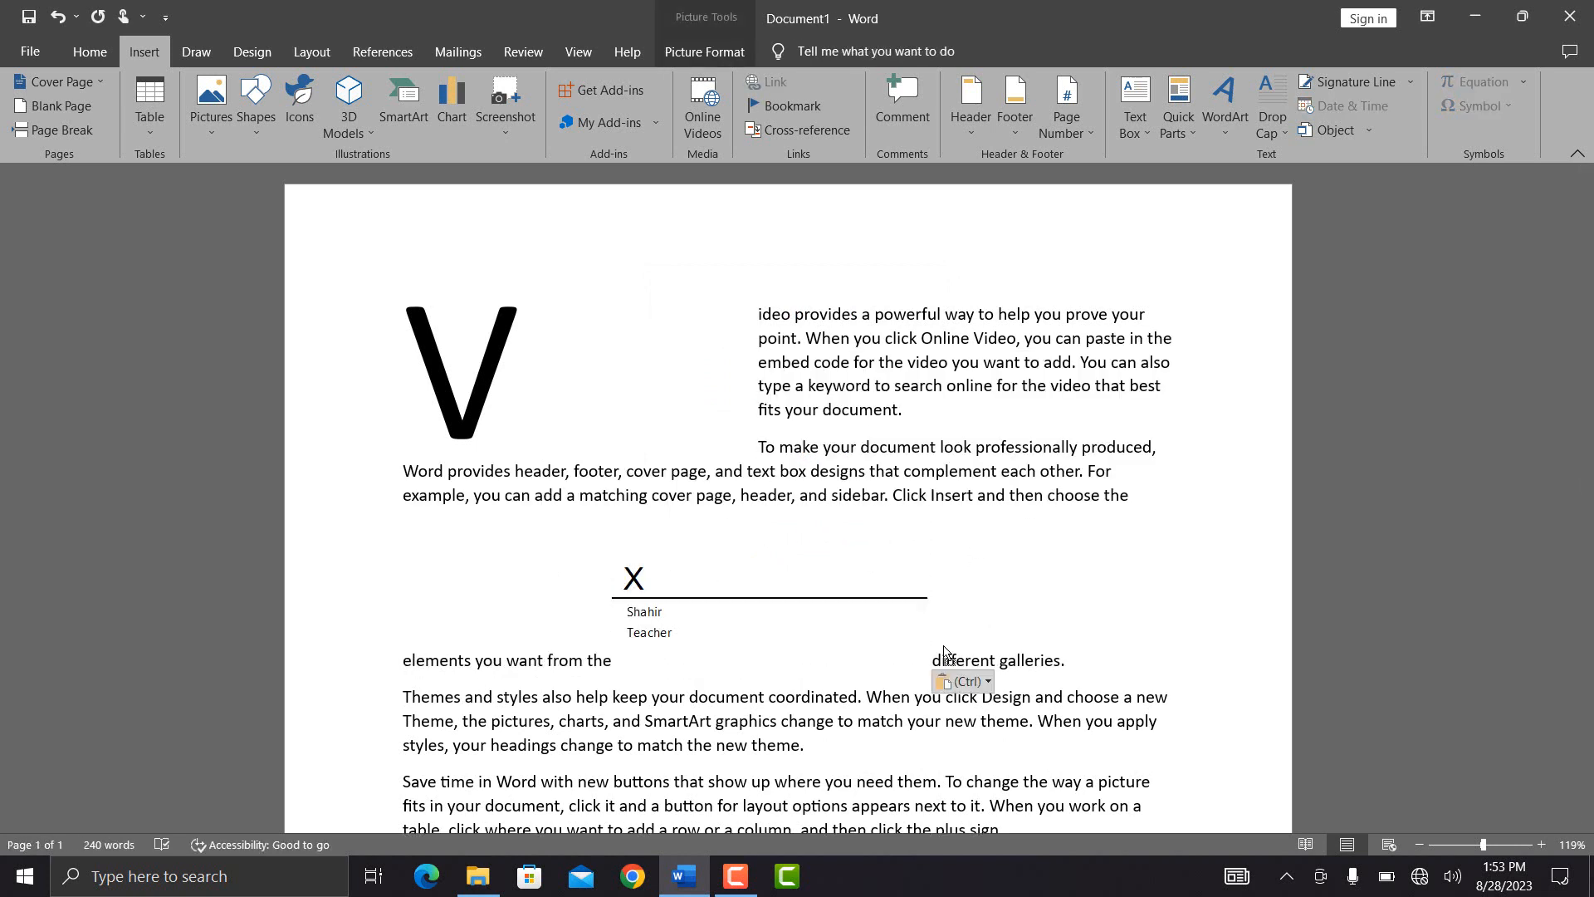
right_click(671, 622)
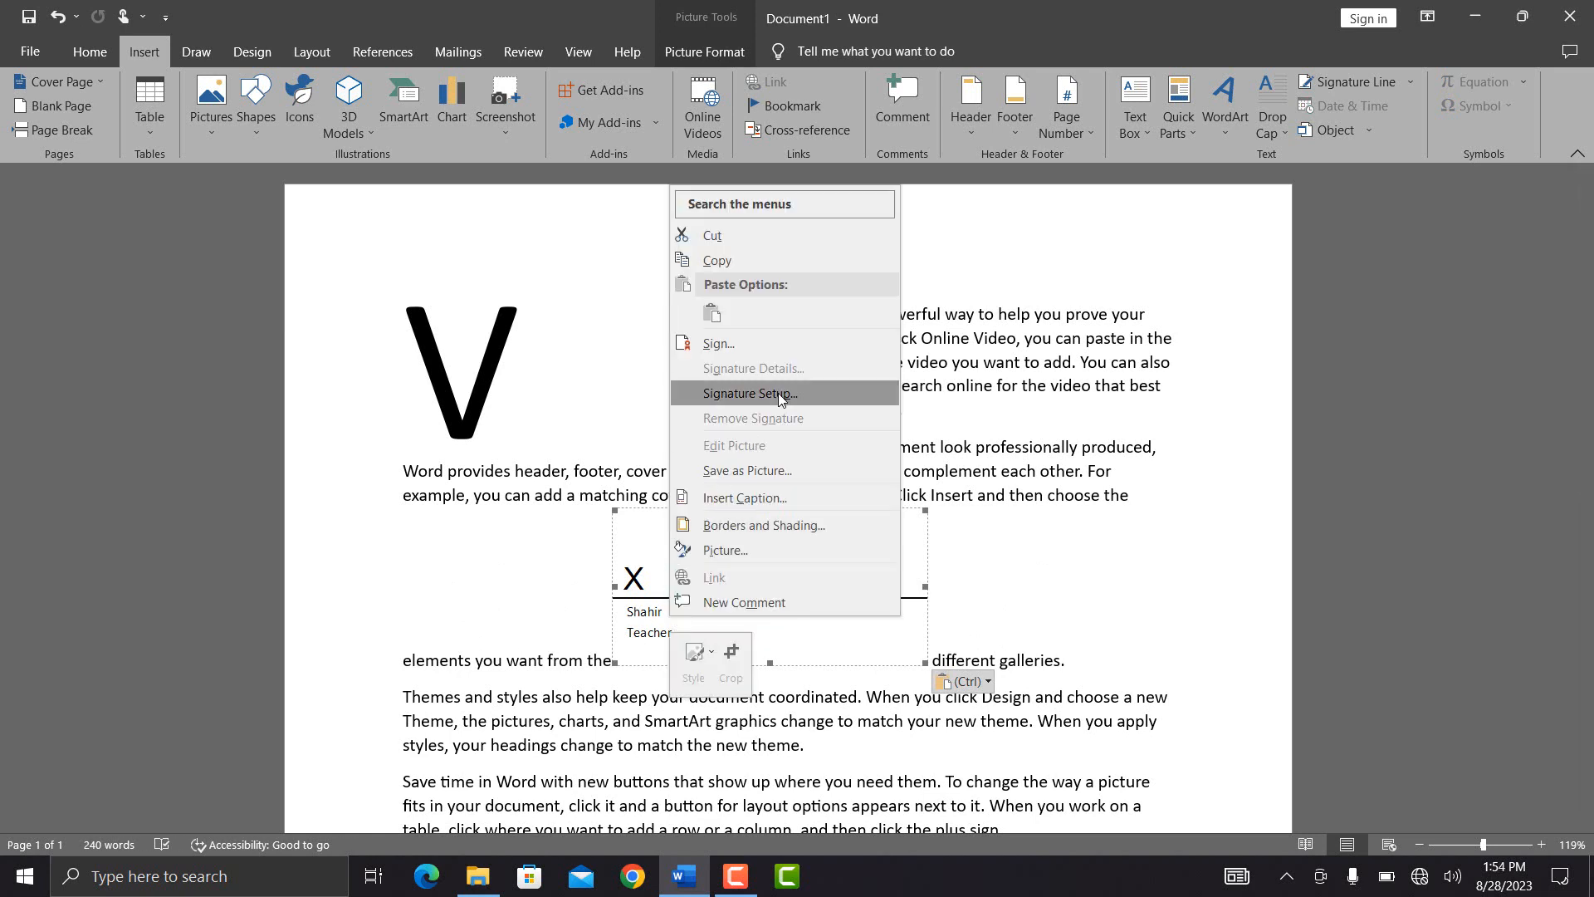
left_click(719, 344)
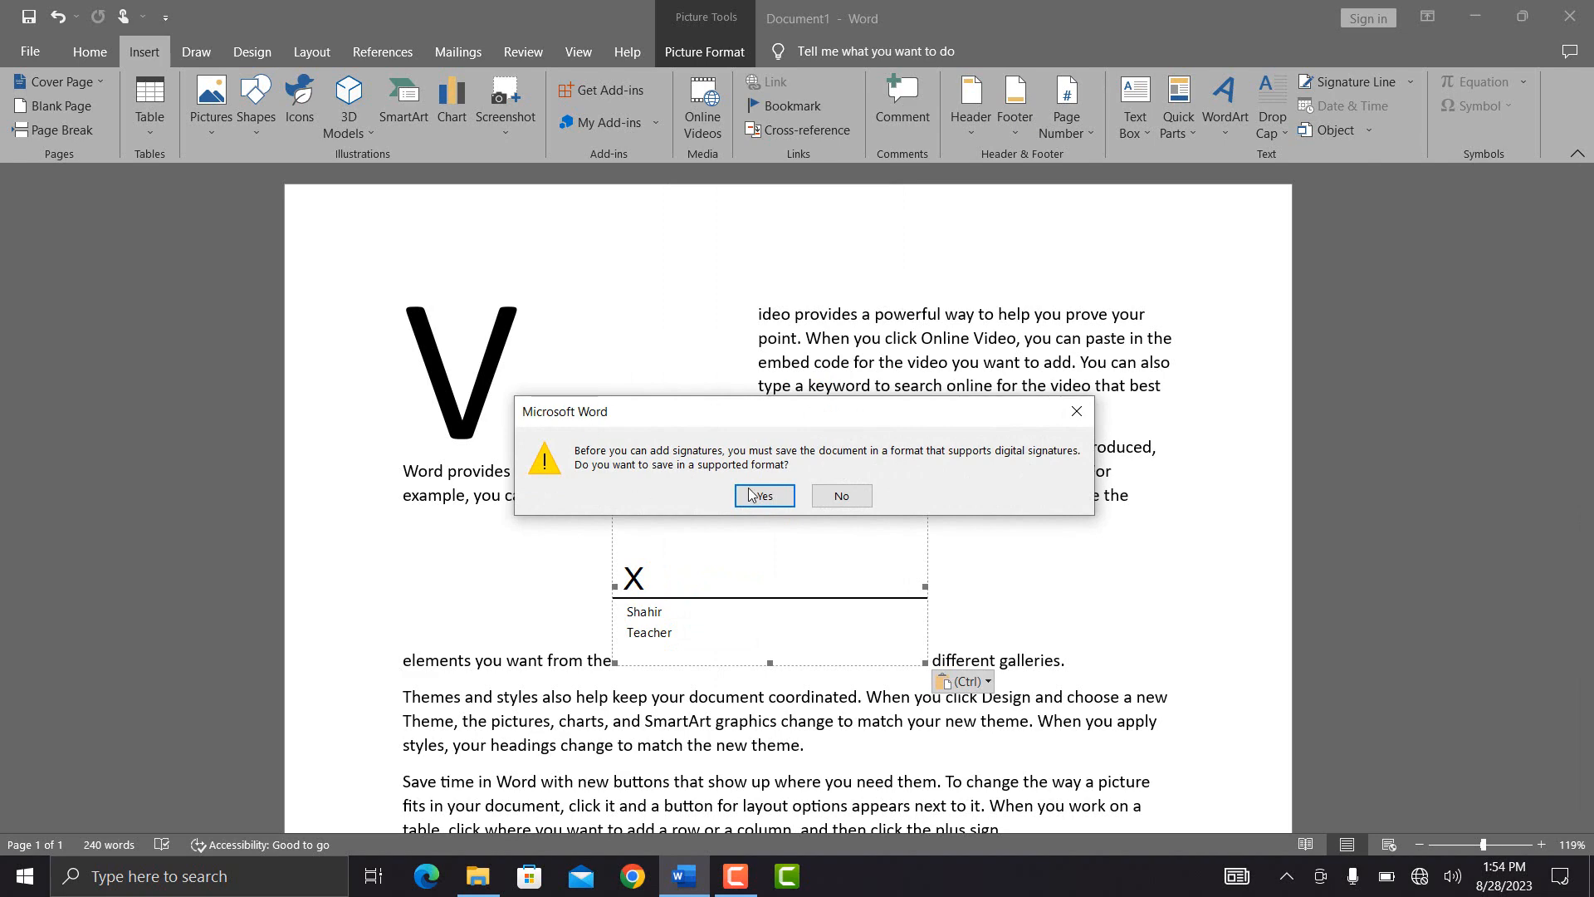
left_click(761, 496)
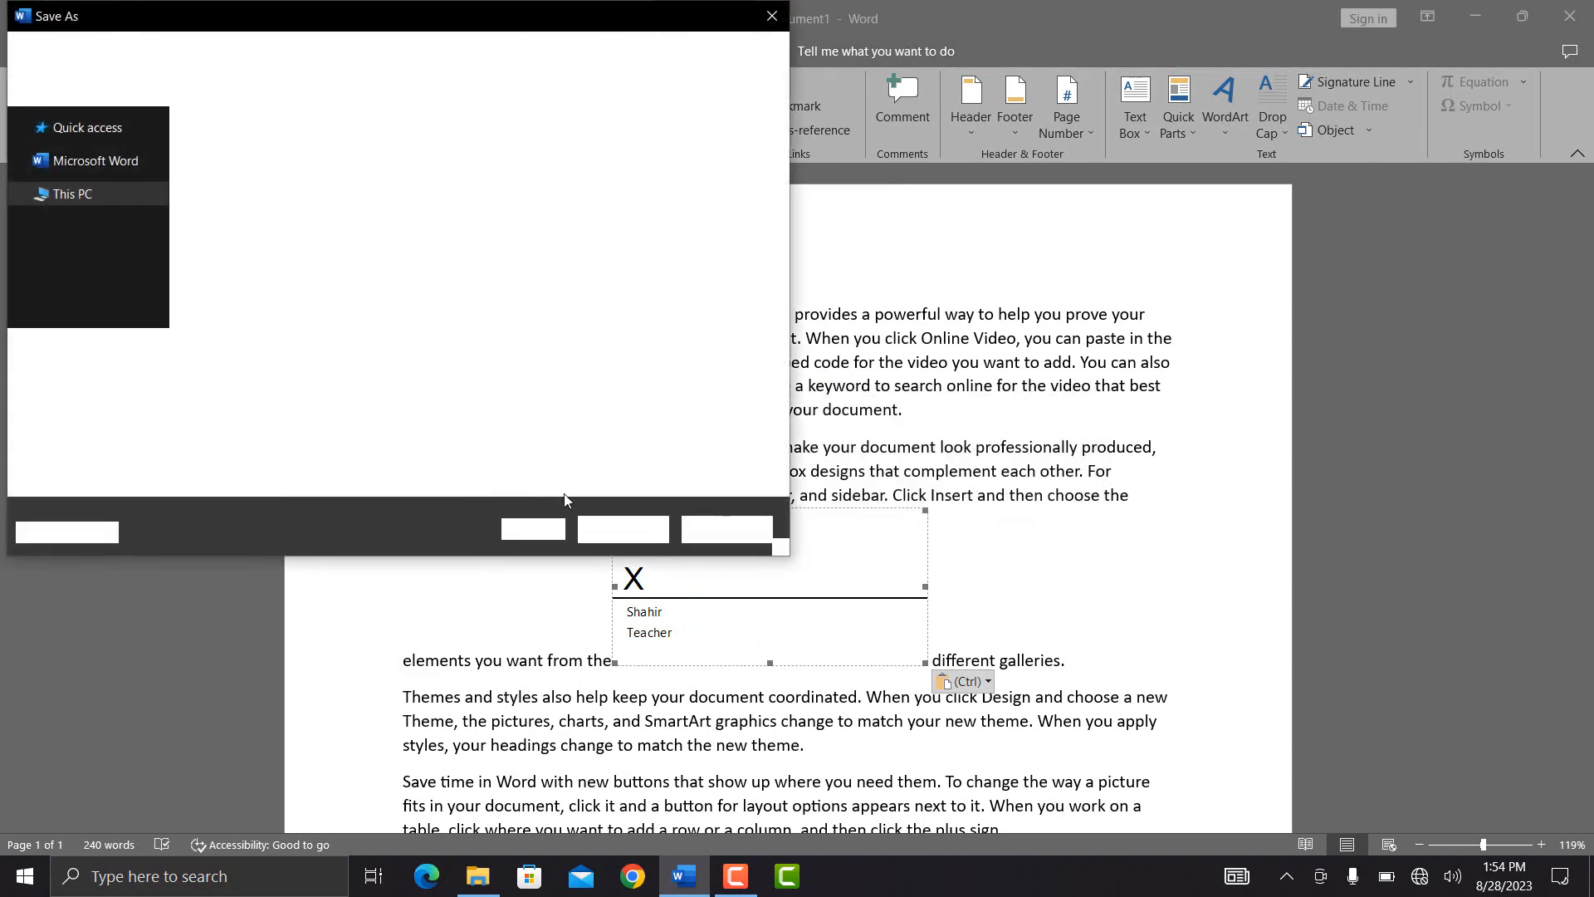
left_click(597, 535)
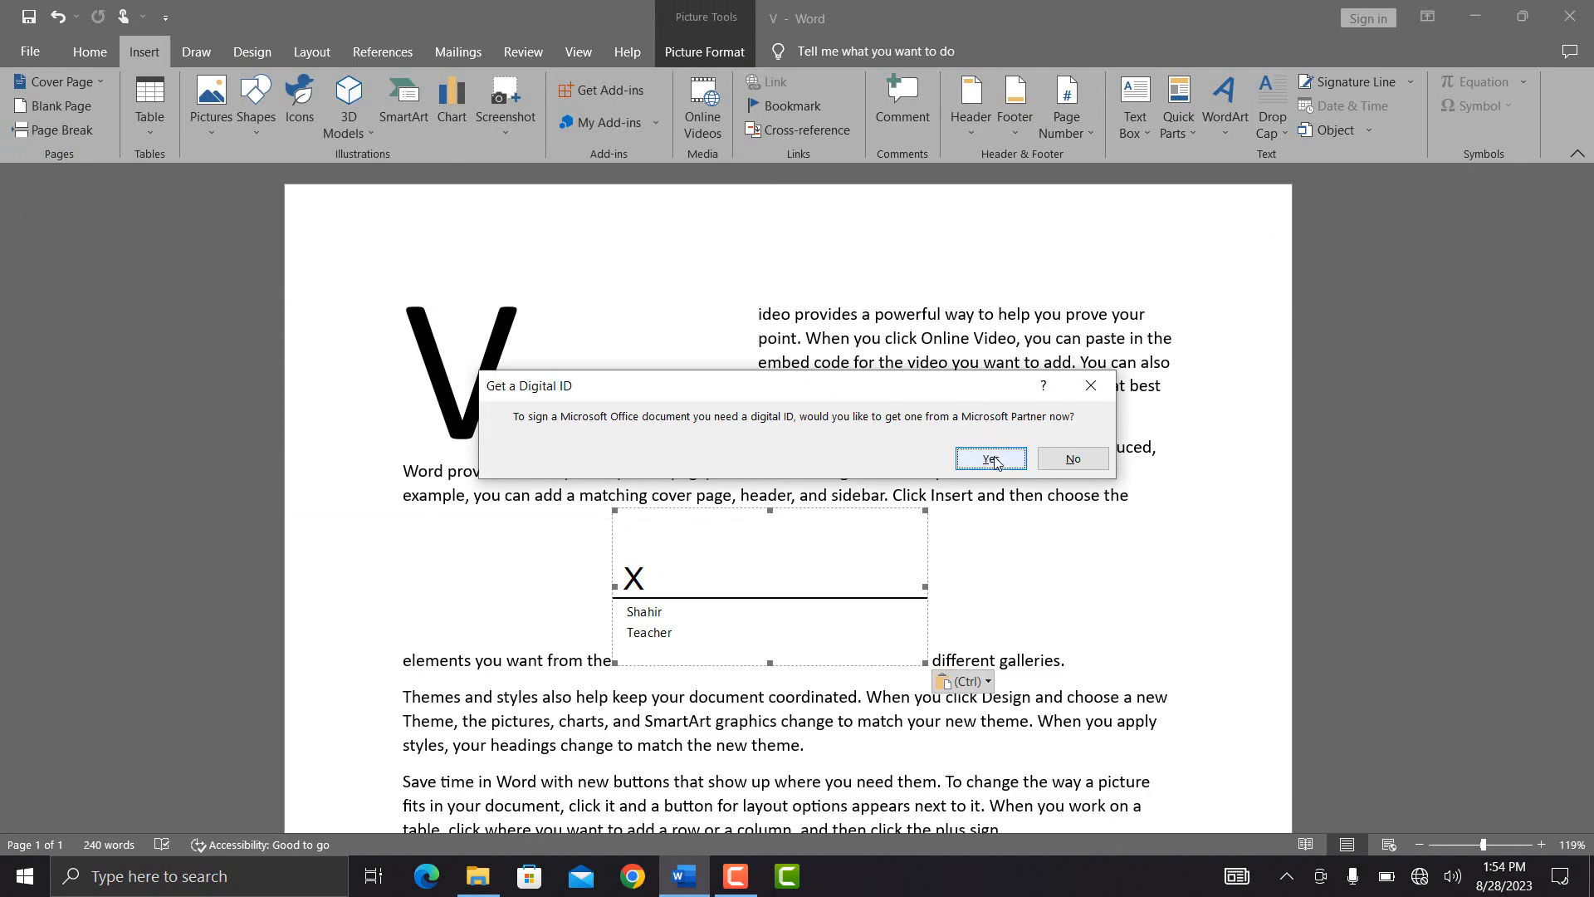
left_click(991, 459)
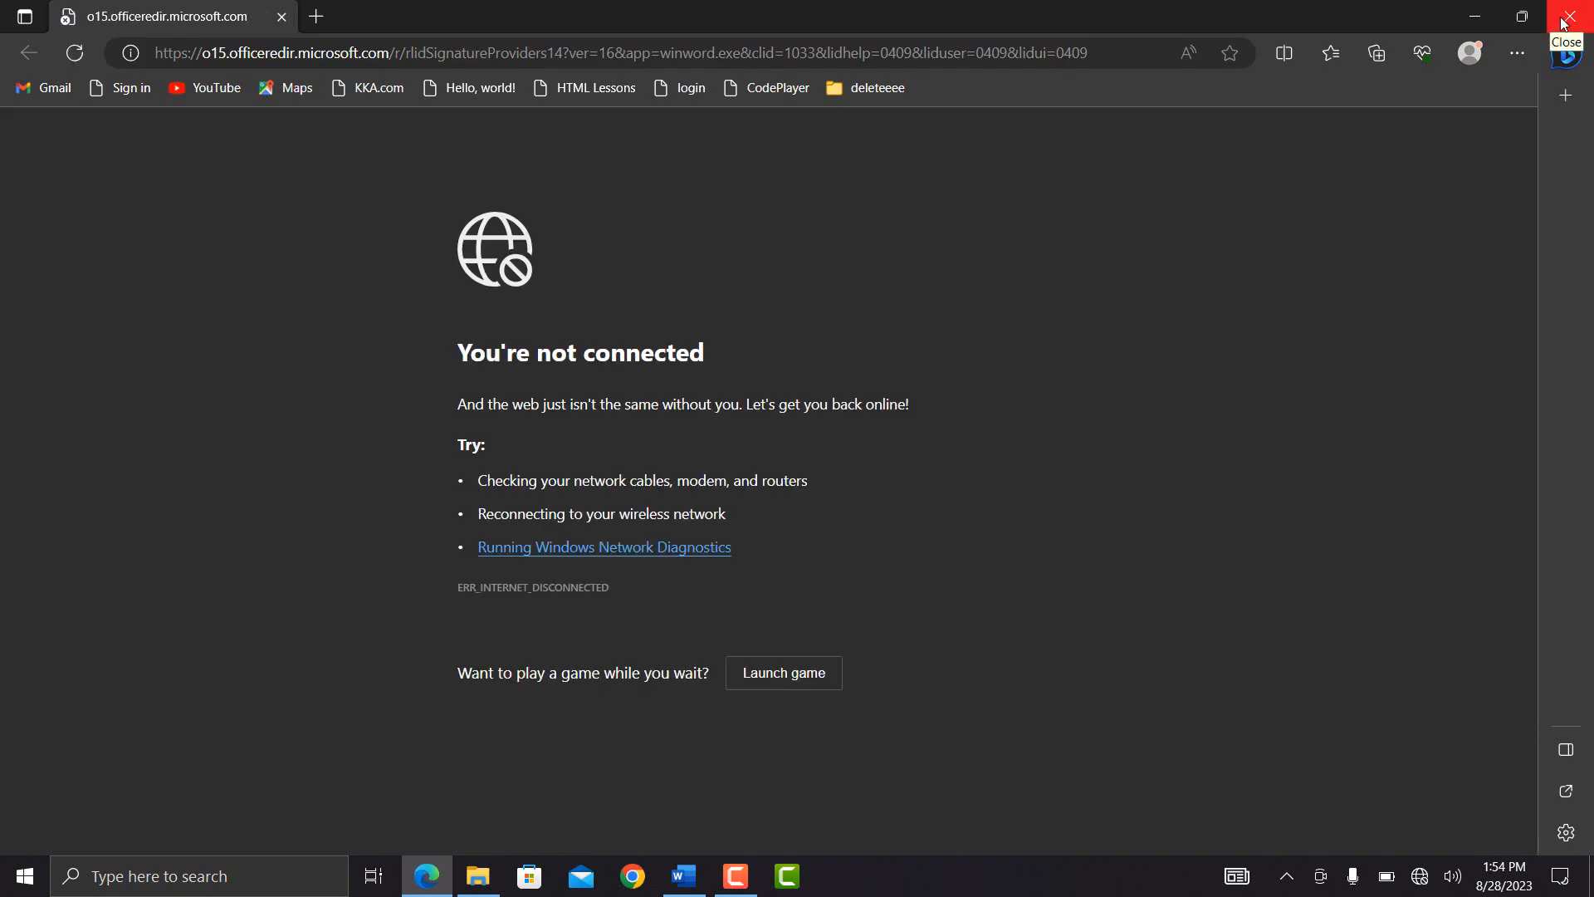
left_click(1565, 23)
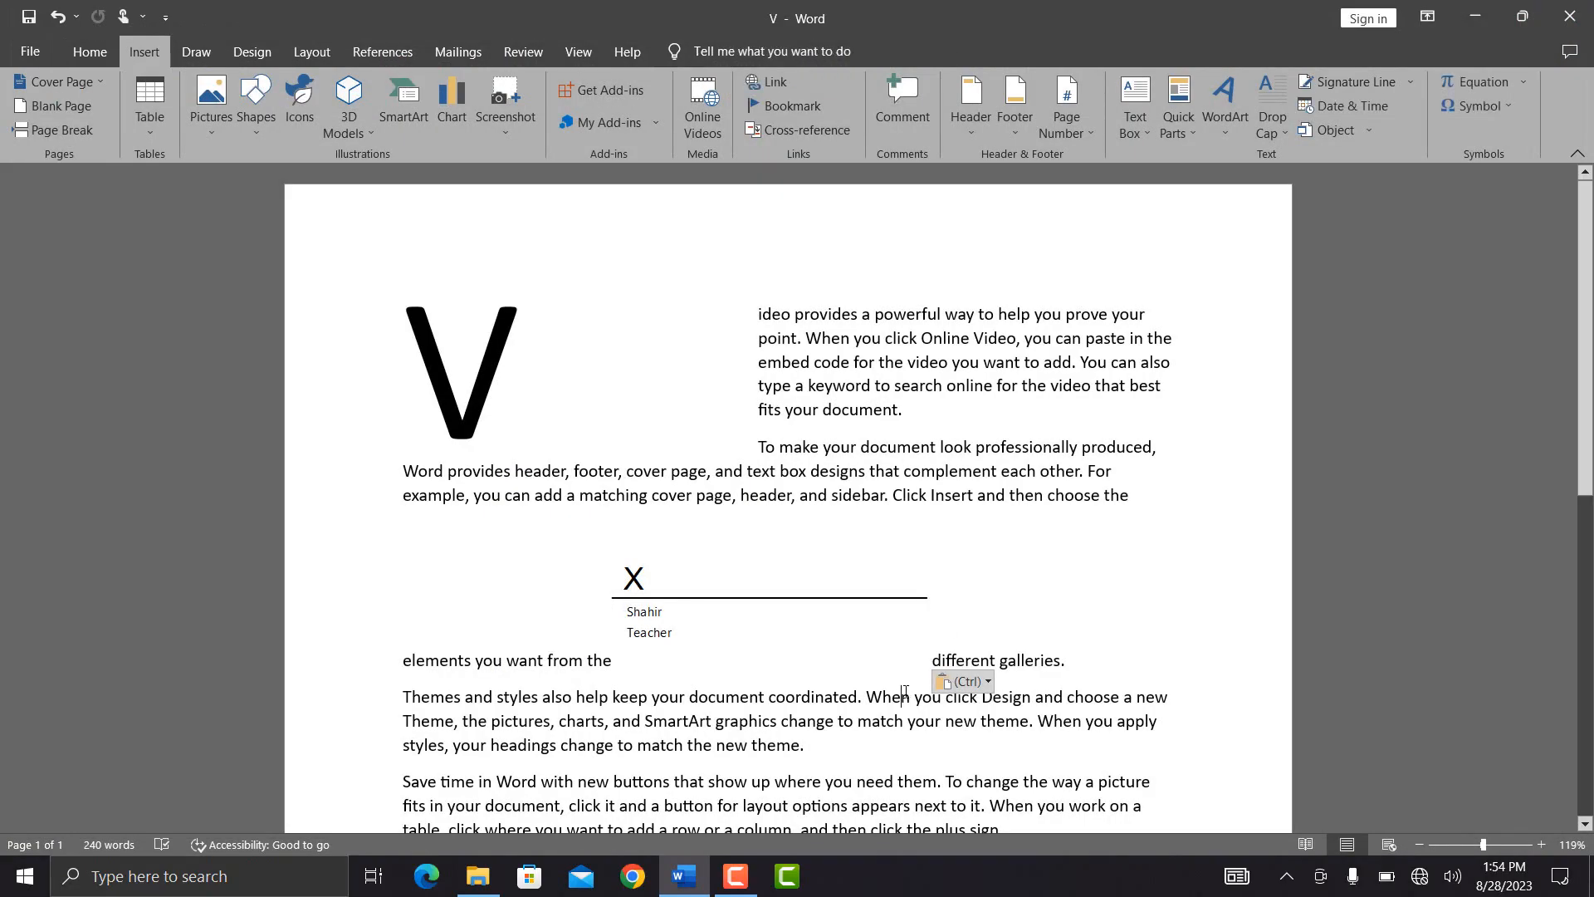
Step: Insert the date 'Monday, August 28, 2023' on the document's last line
scroll(906, 692, "down", 5)
scroll(906, 691, "down", 5)
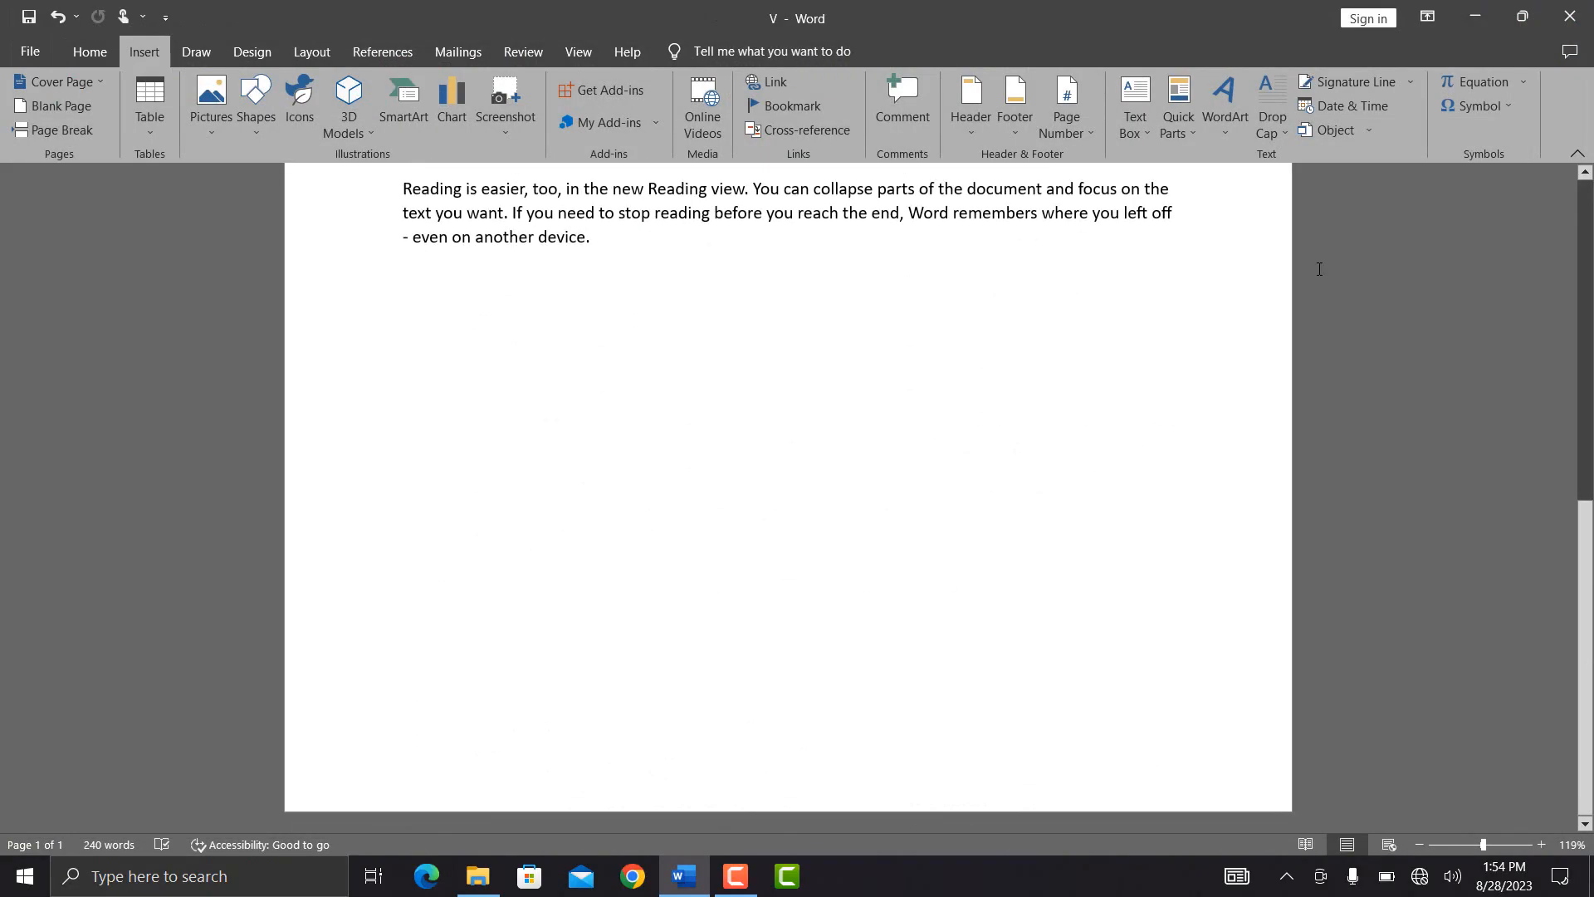
left_click(1373, 107)
left_click(614, 299)
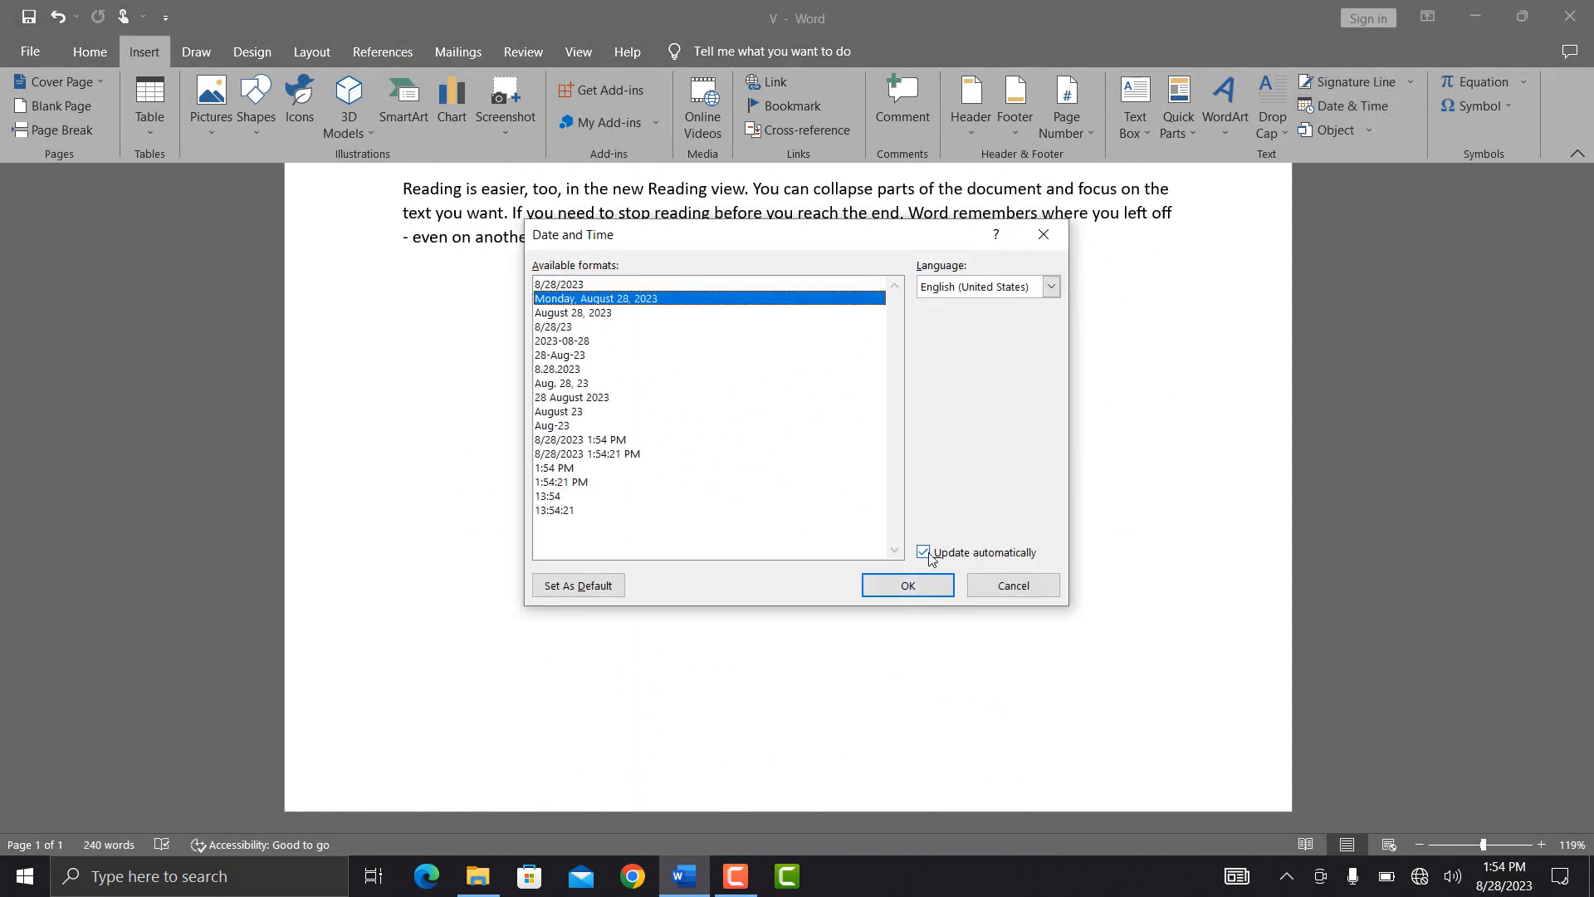
left_click(911, 586)
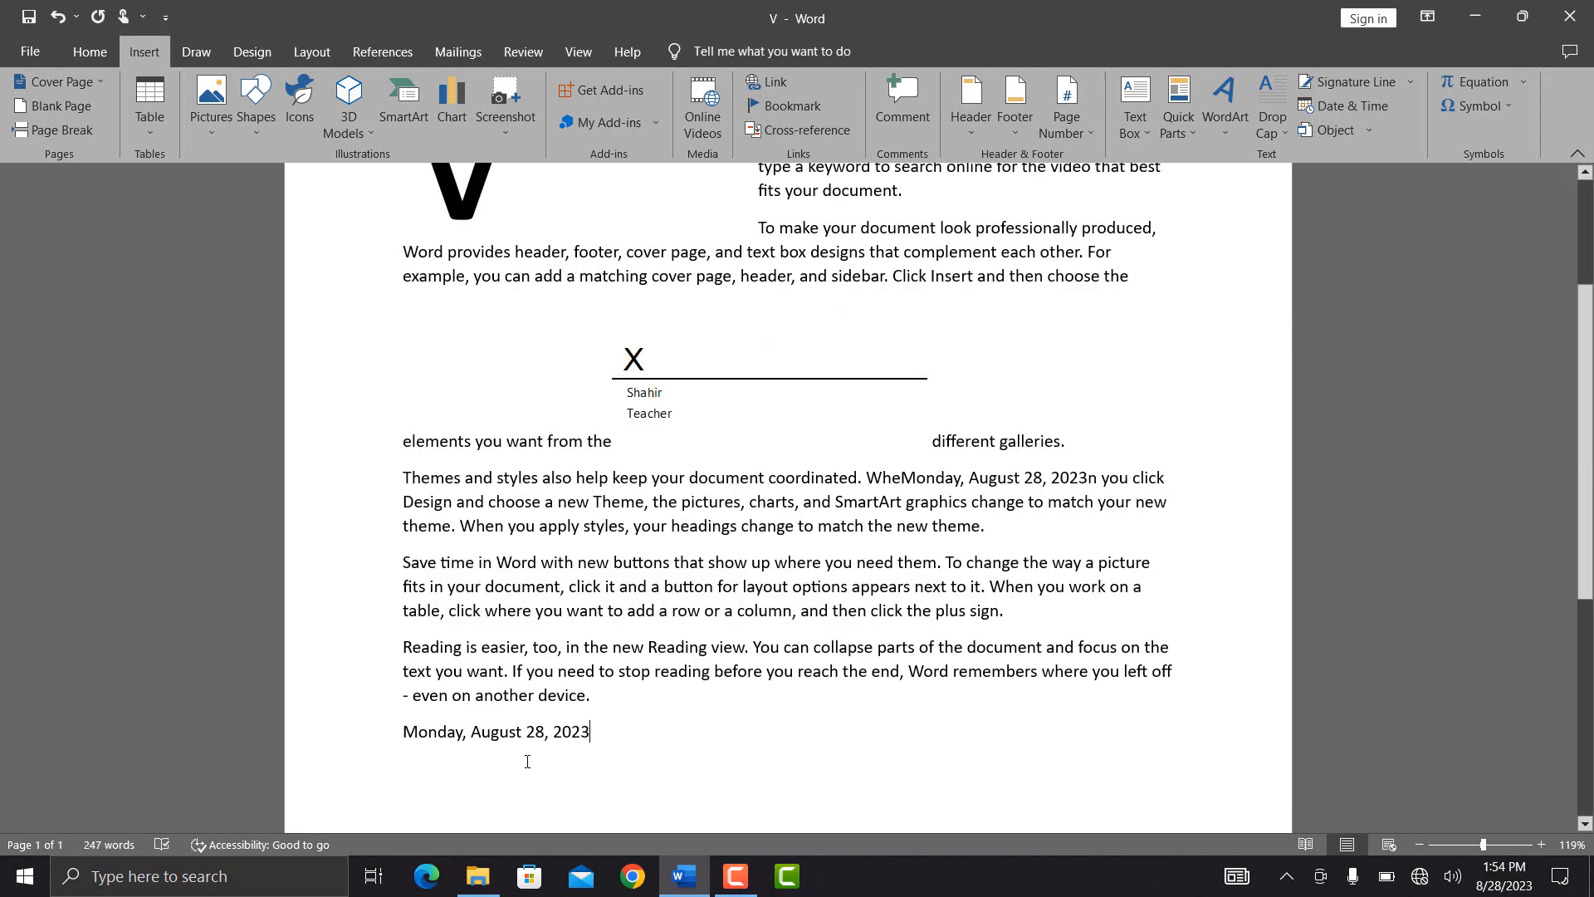
left_click_drag(526, 758, 412, 755)
left_click(667, 756)
Step: Embed a new Bitmap Image object just above the date line
left_click(1374, 132)
left_click(1359, 150)
left_click(532, 391)
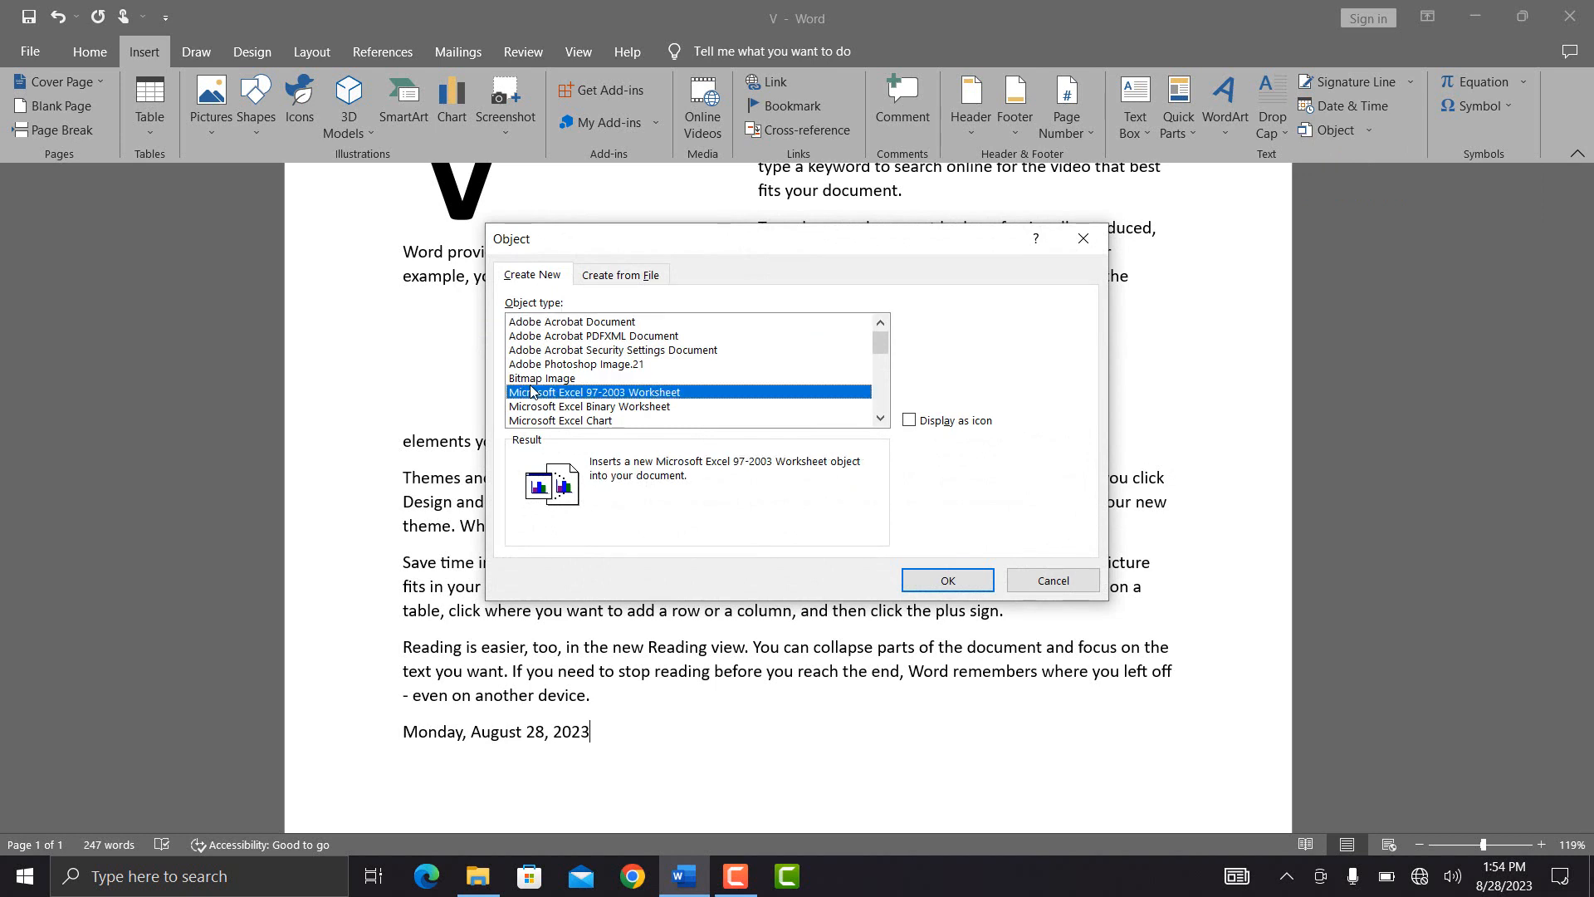
left_click(521, 379)
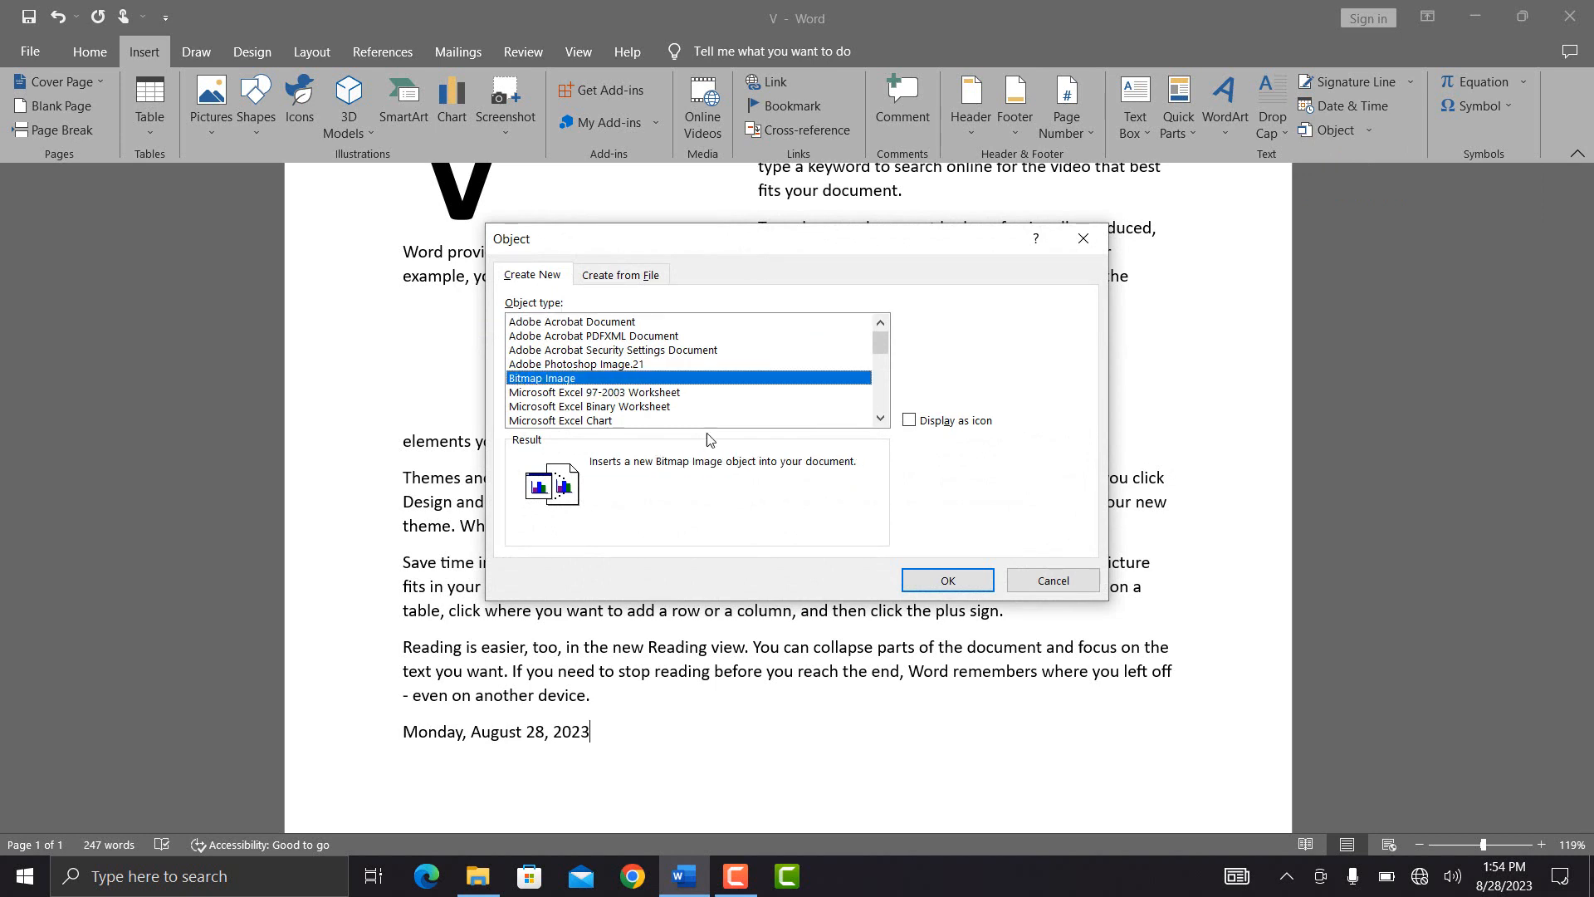
left_click(946, 581)
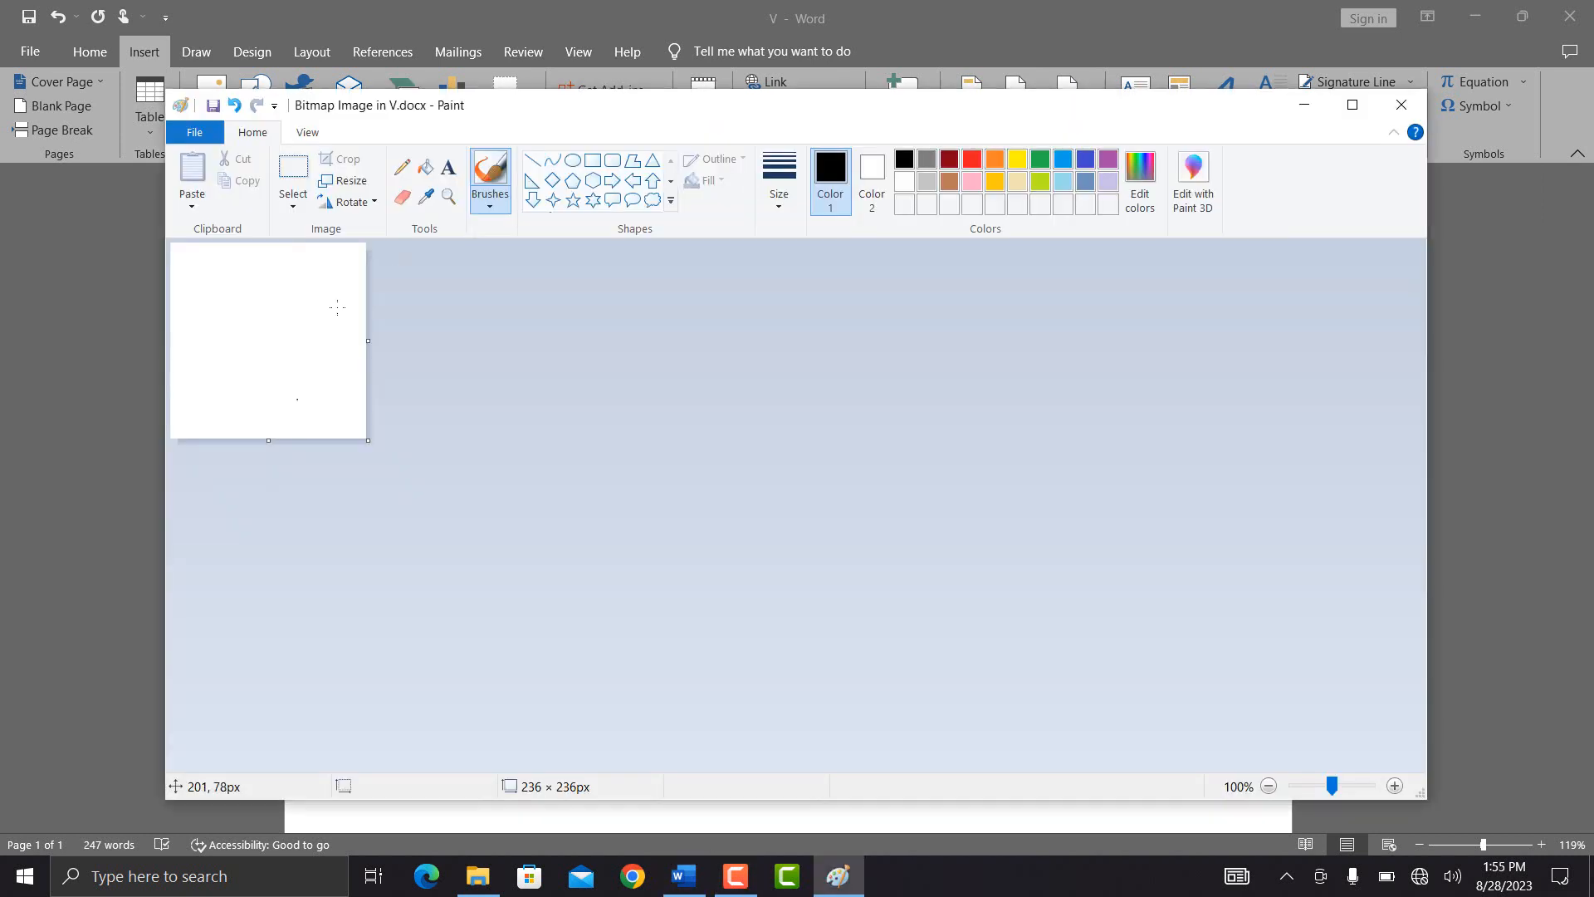
Step: Draw a looping black signature scribble in Paint and return the image to Word
mouse_move(268, 295)
left_mouse_down()
mouse_move(241, 332)
mouse_move(307, 408)
mouse_move(357, 392)
left_mouse_up()
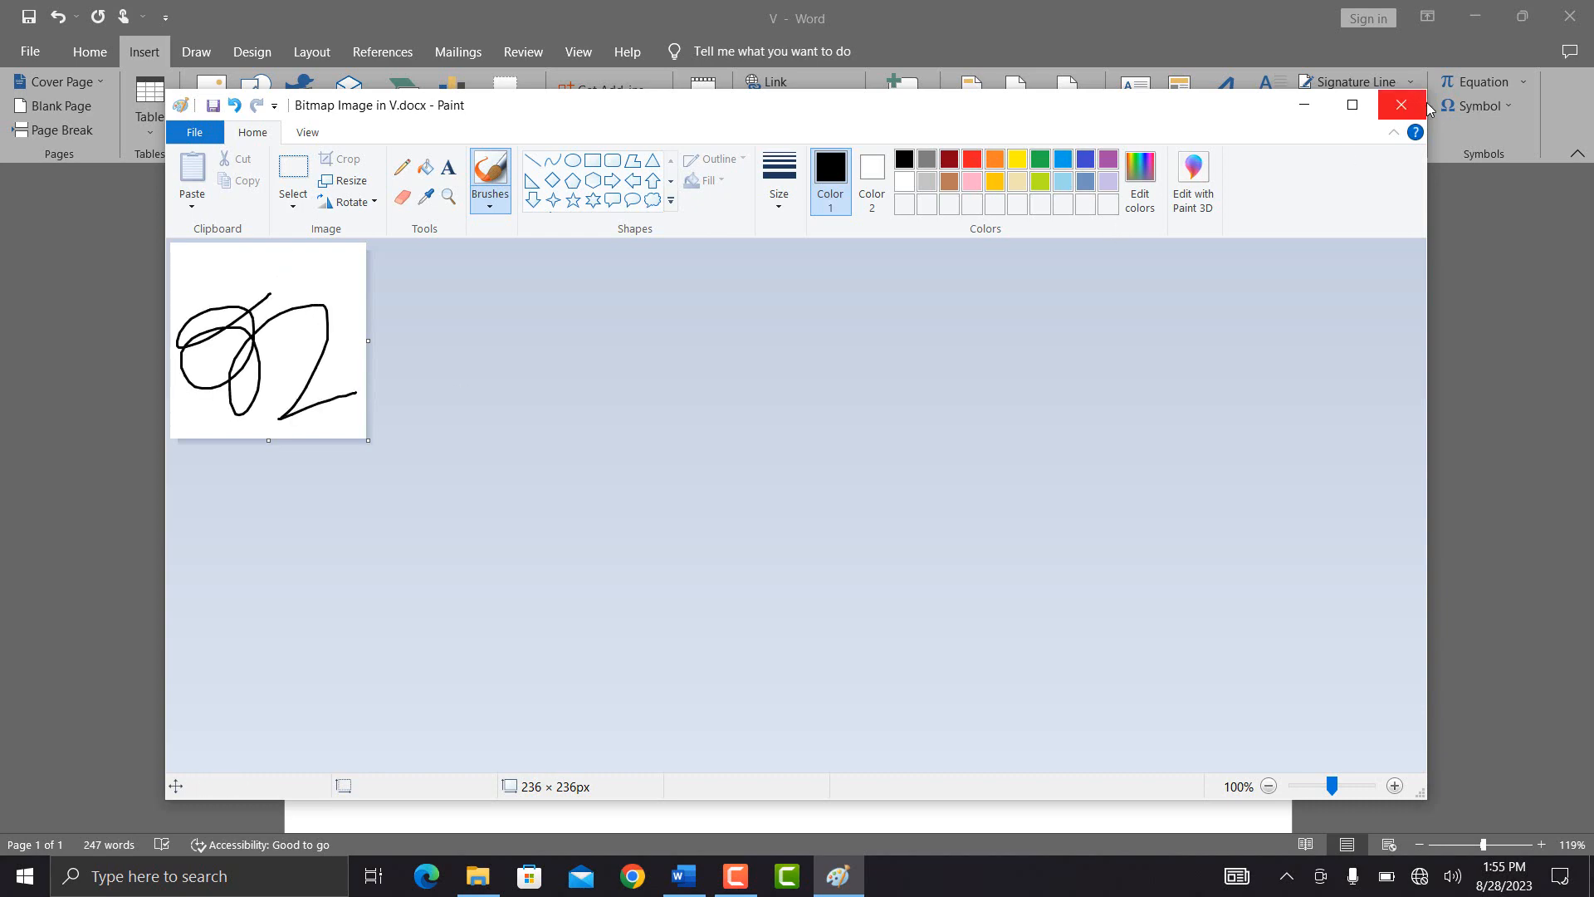
left_click(1402, 105)
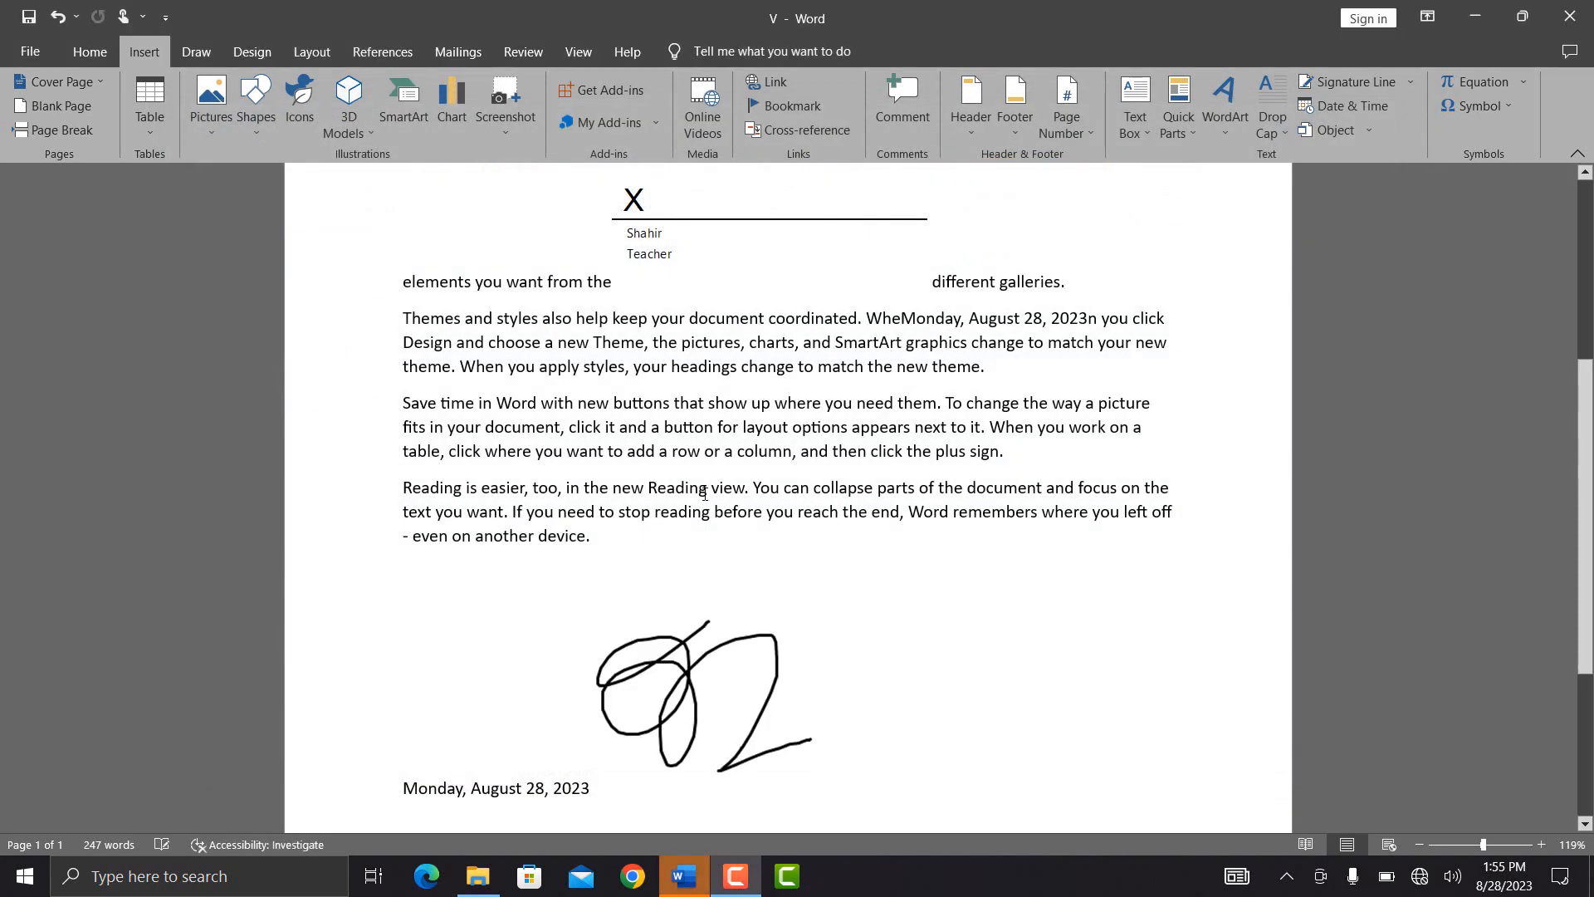
double_click(779, 670)
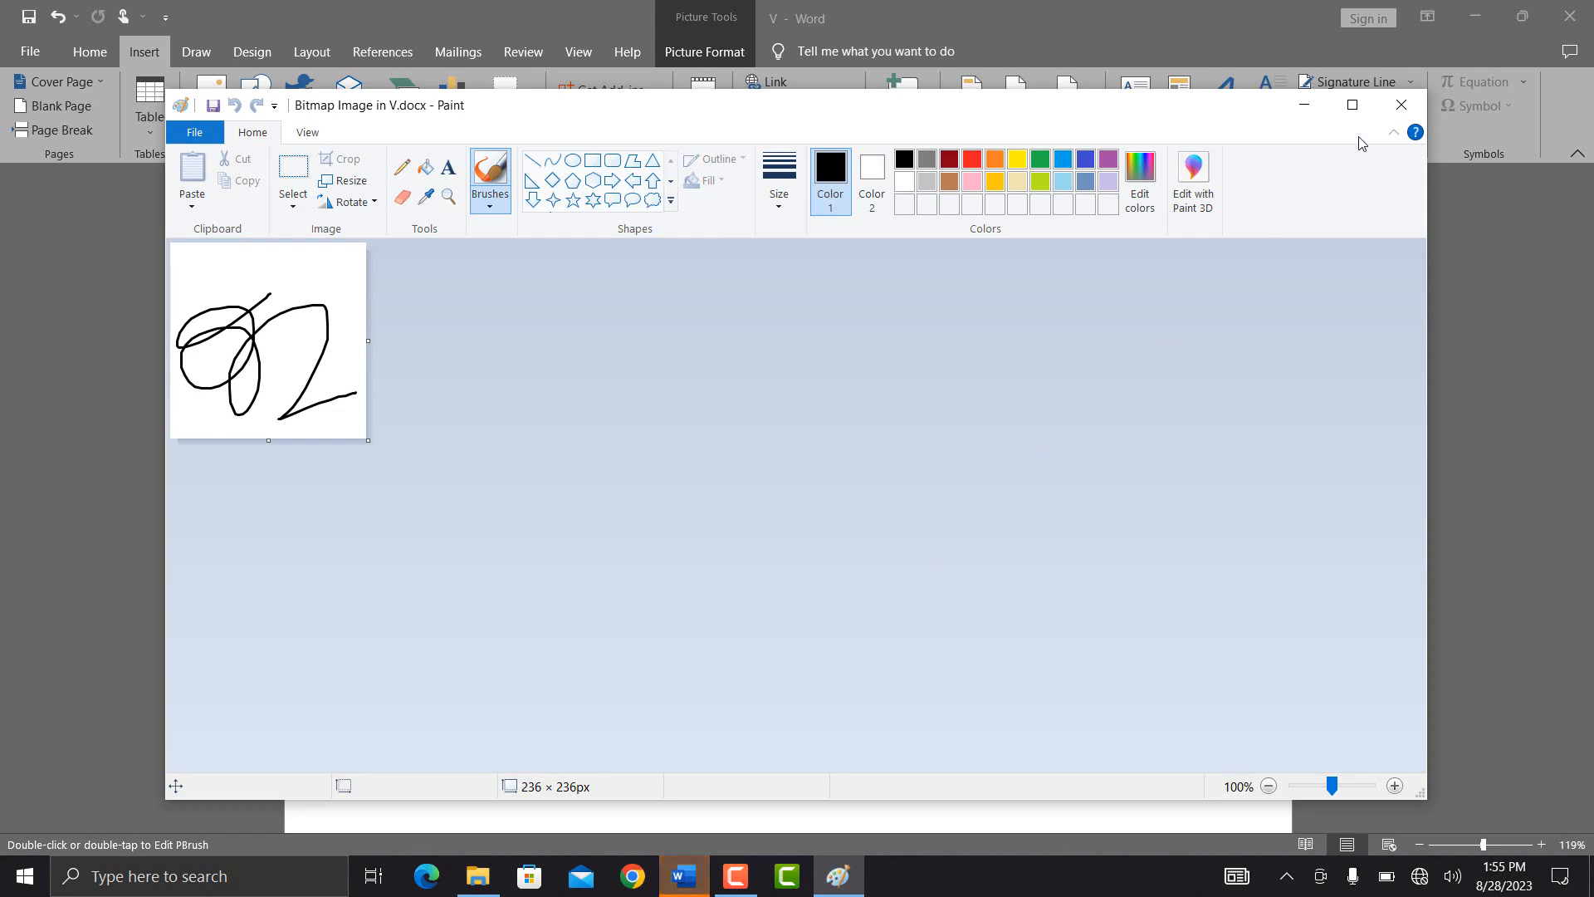
left_click(1401, 105)
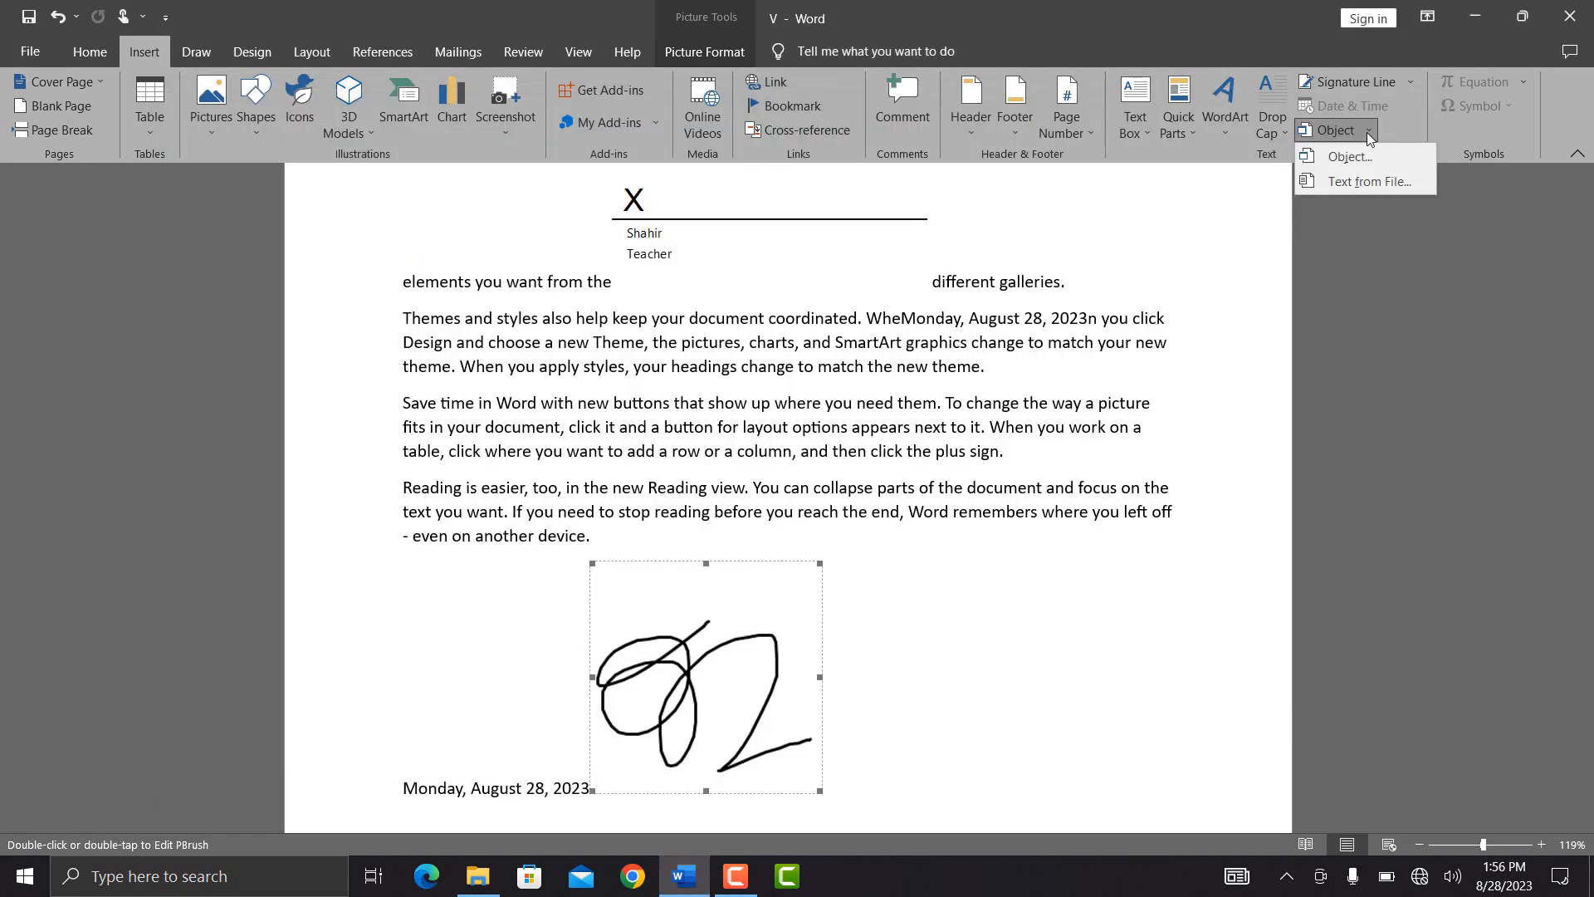
Step: Insert the text of the info PDF file, converted into editable text
left_click(1340, 184)
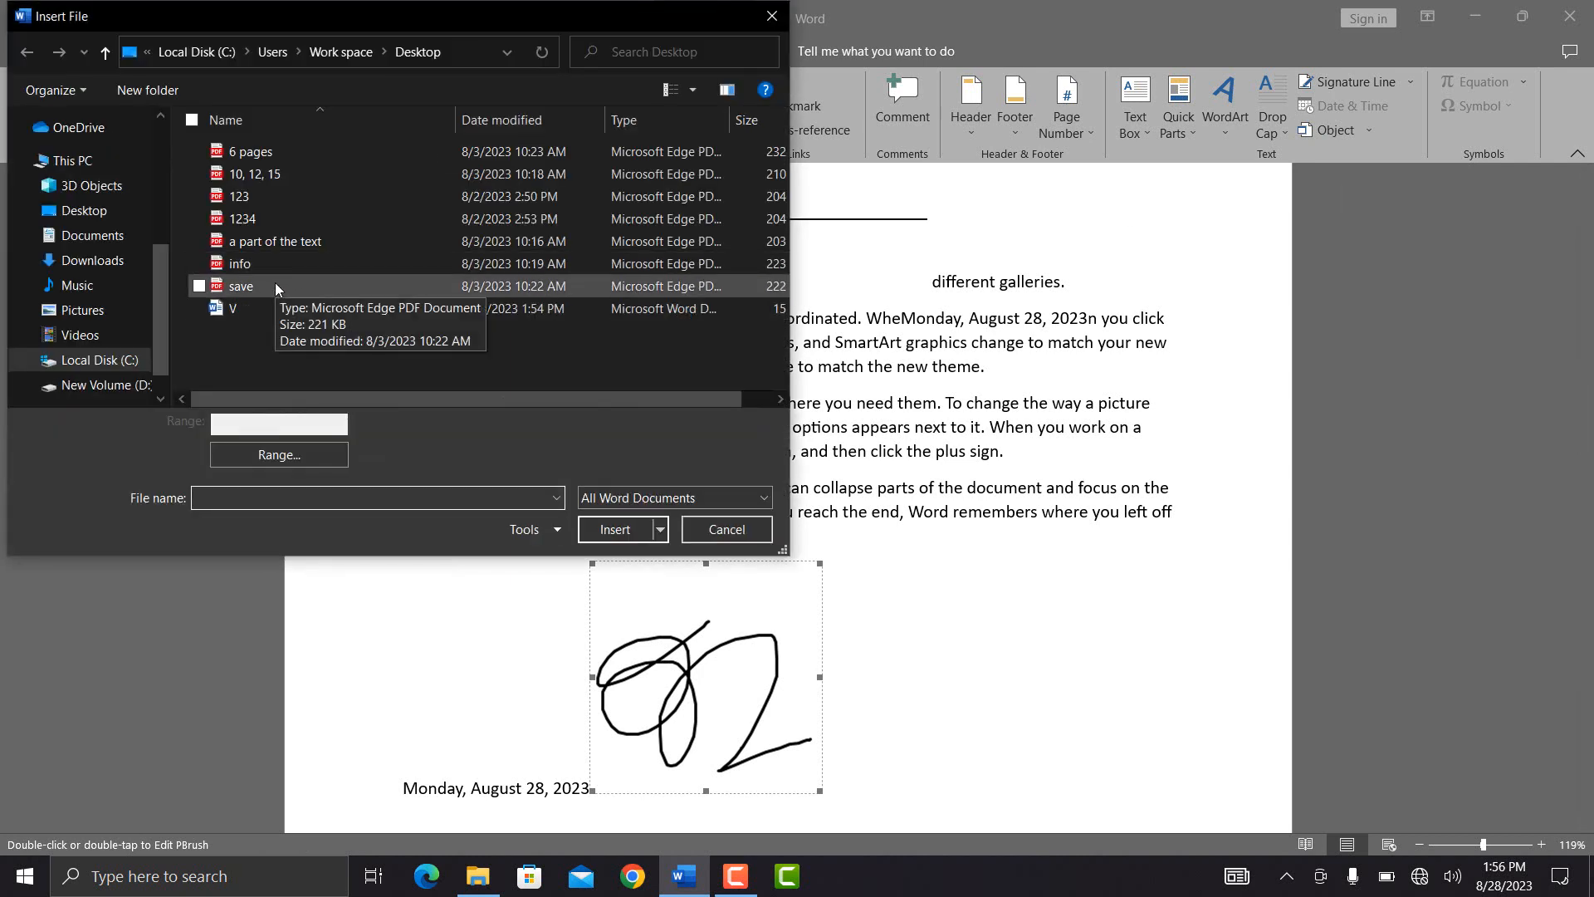
left_click(259, 265)
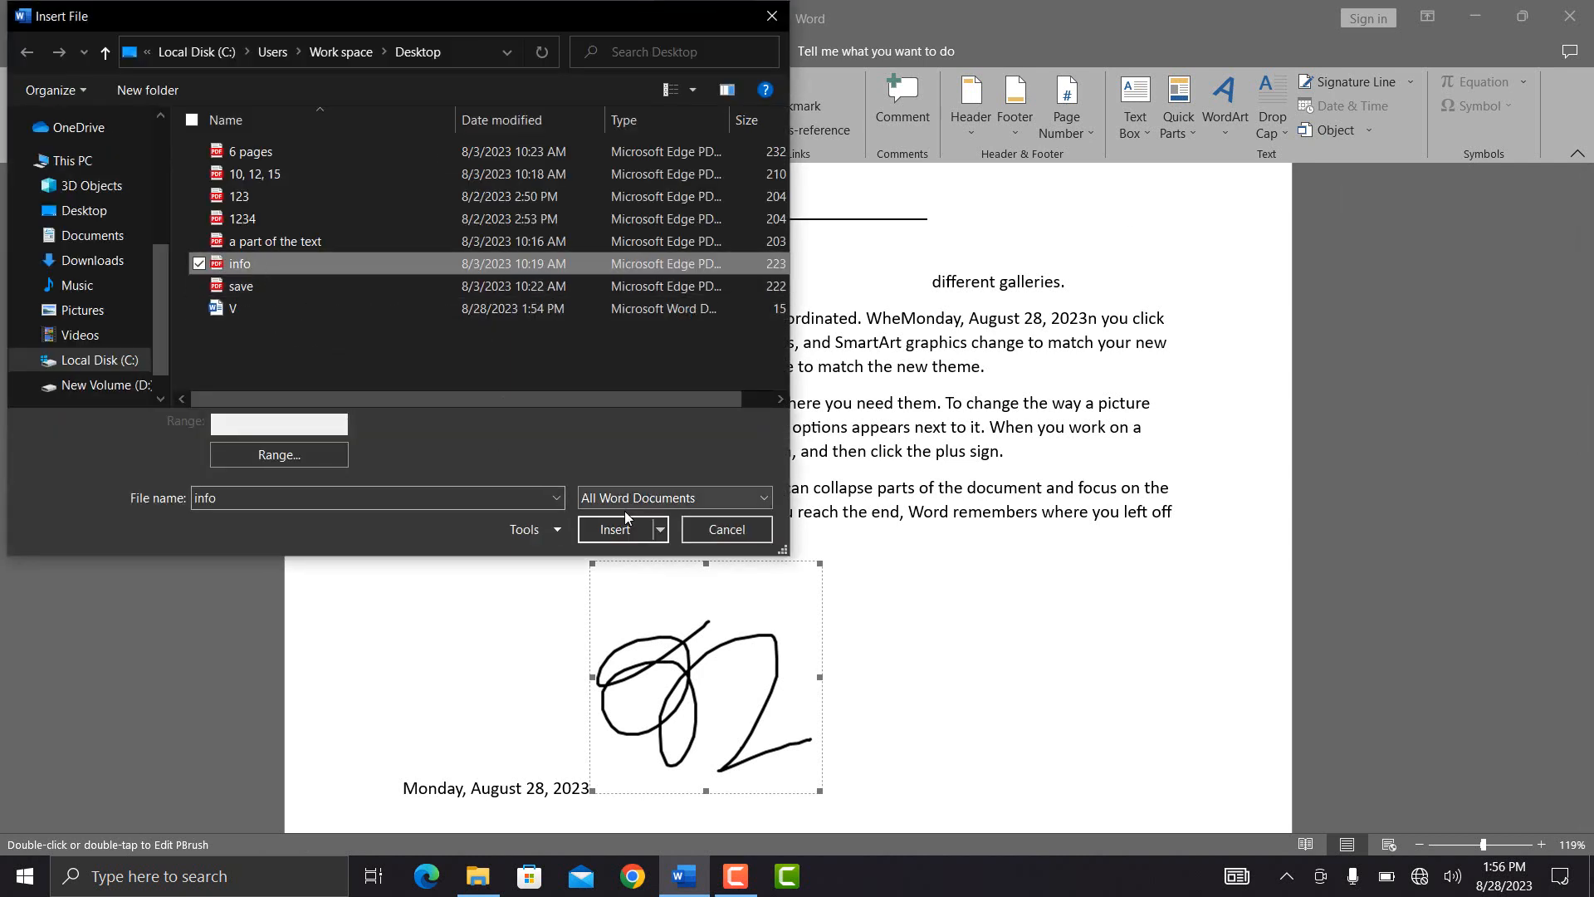
left_click(605, 530)
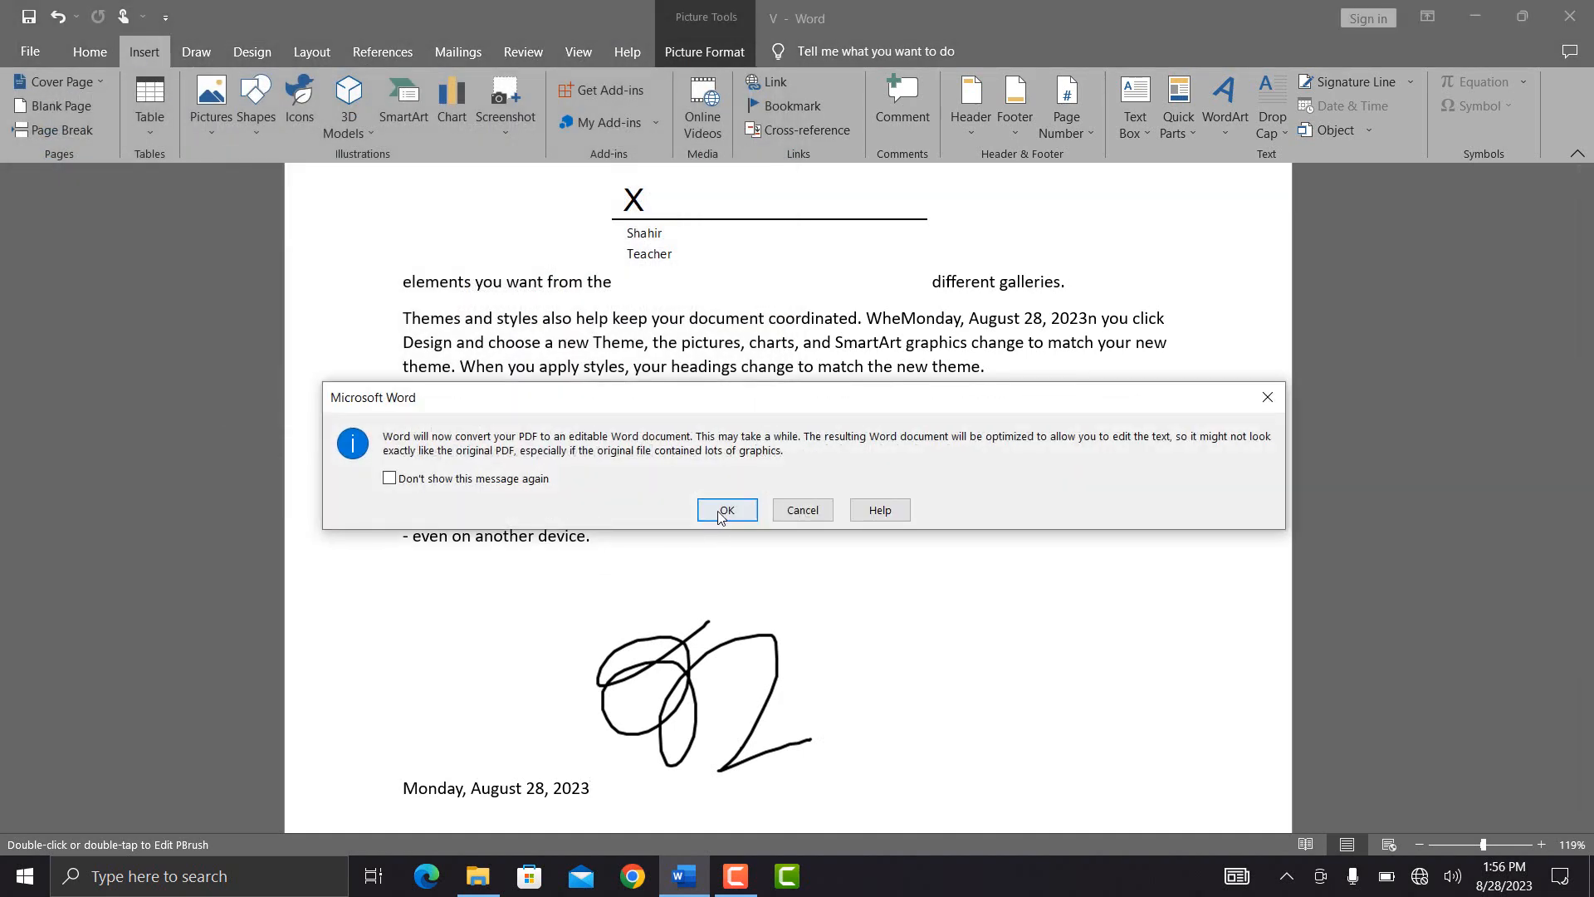
left_click(719, 513)
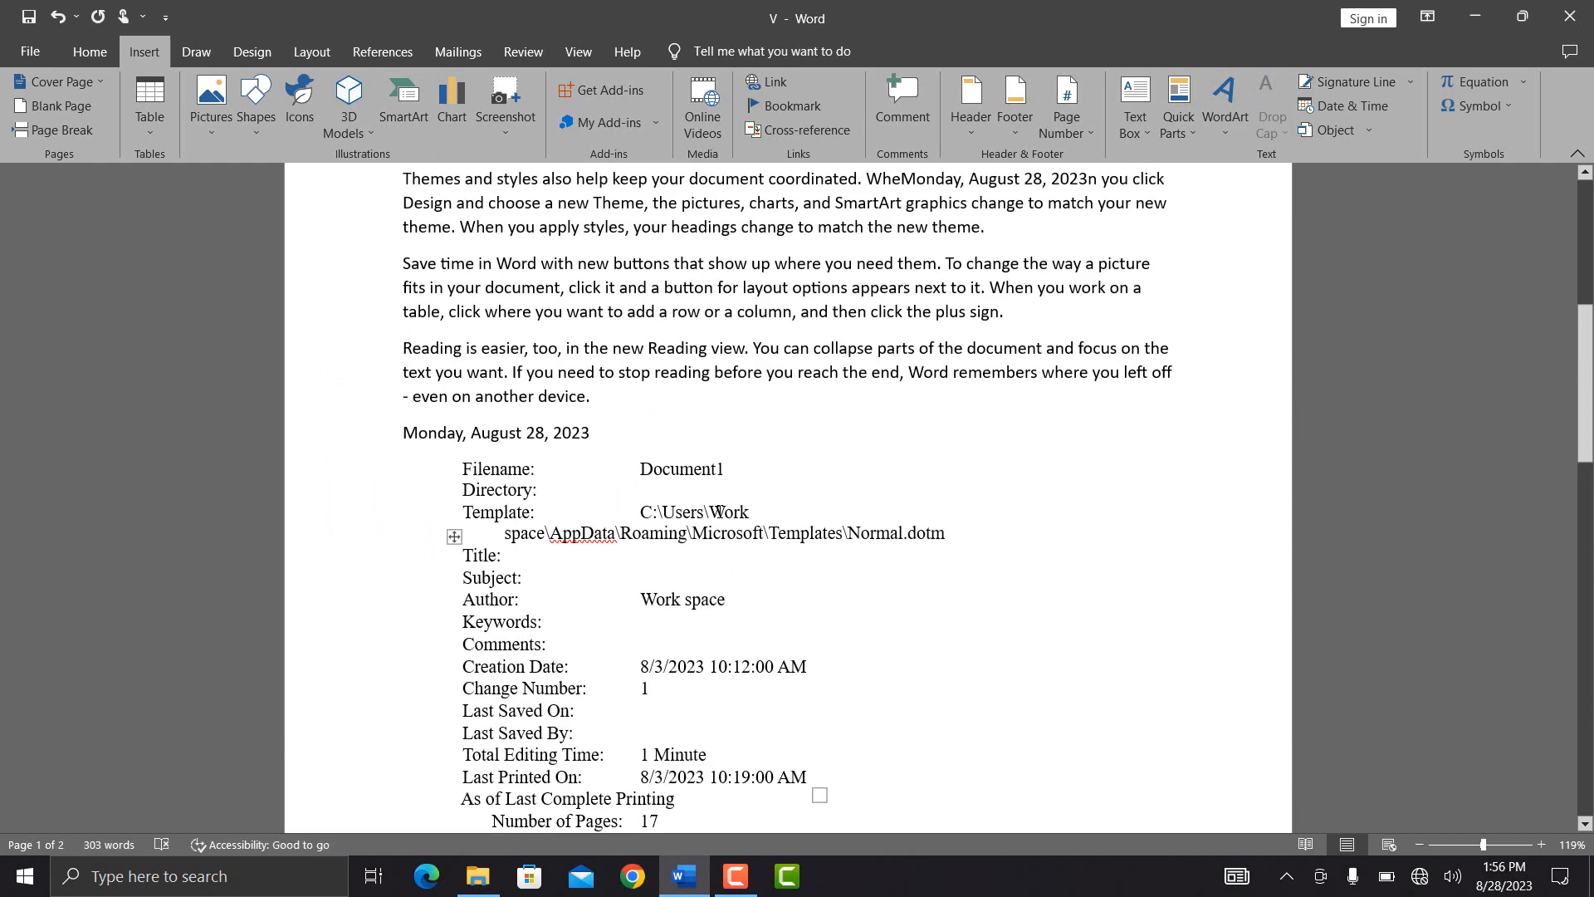
scroll(719, 512, "down", 3)
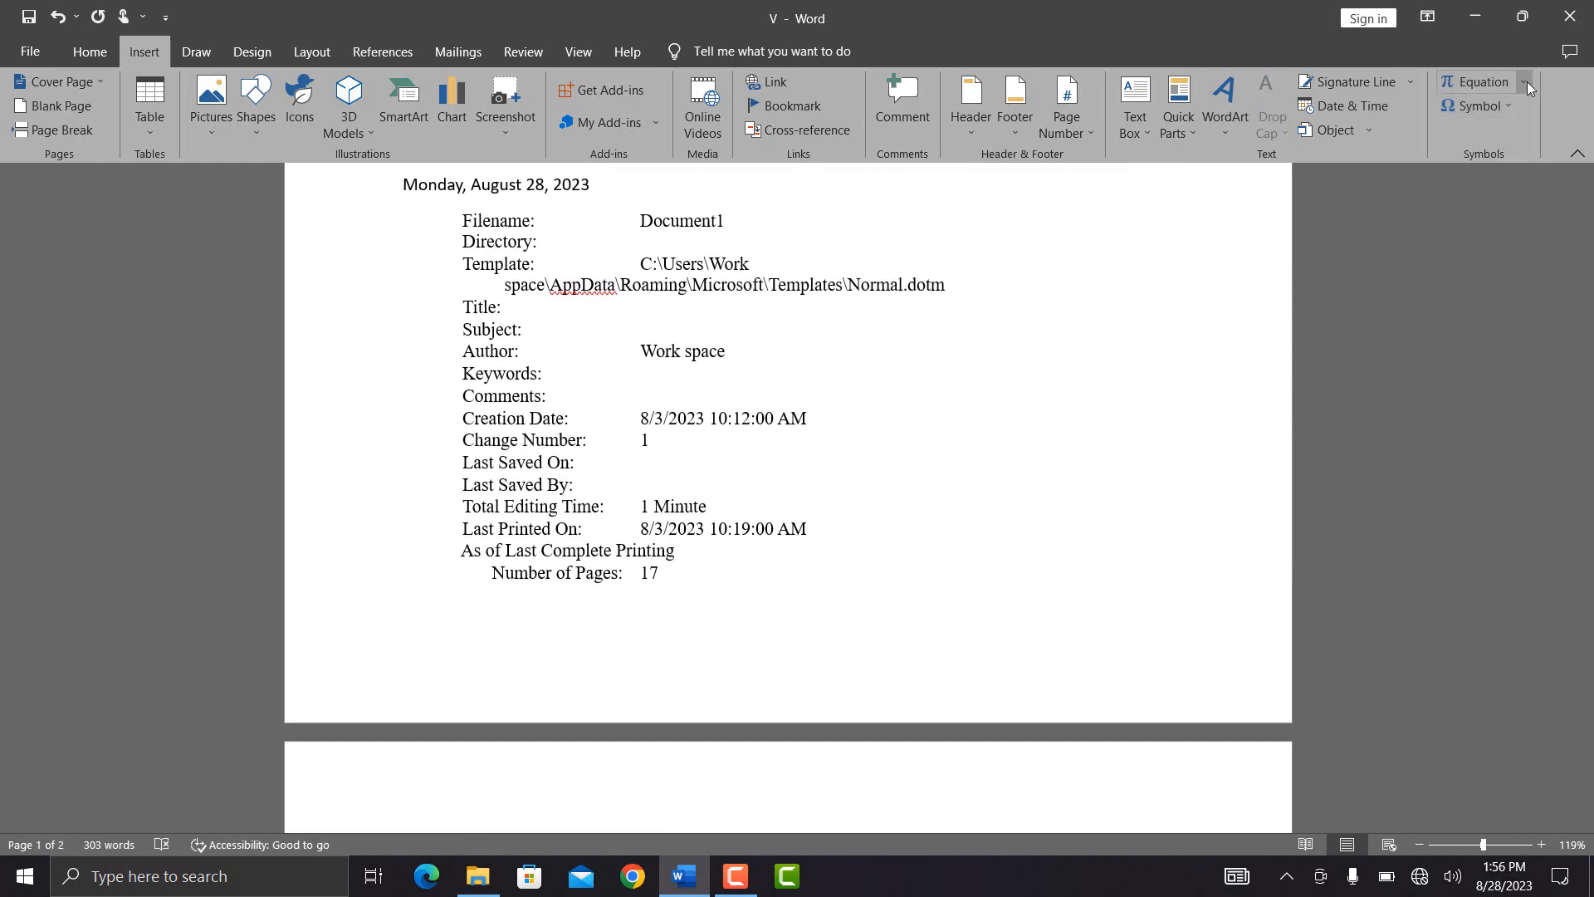
Step: Select all and delete the text, leaving a blank page with 0 words
key("ctrl+a")
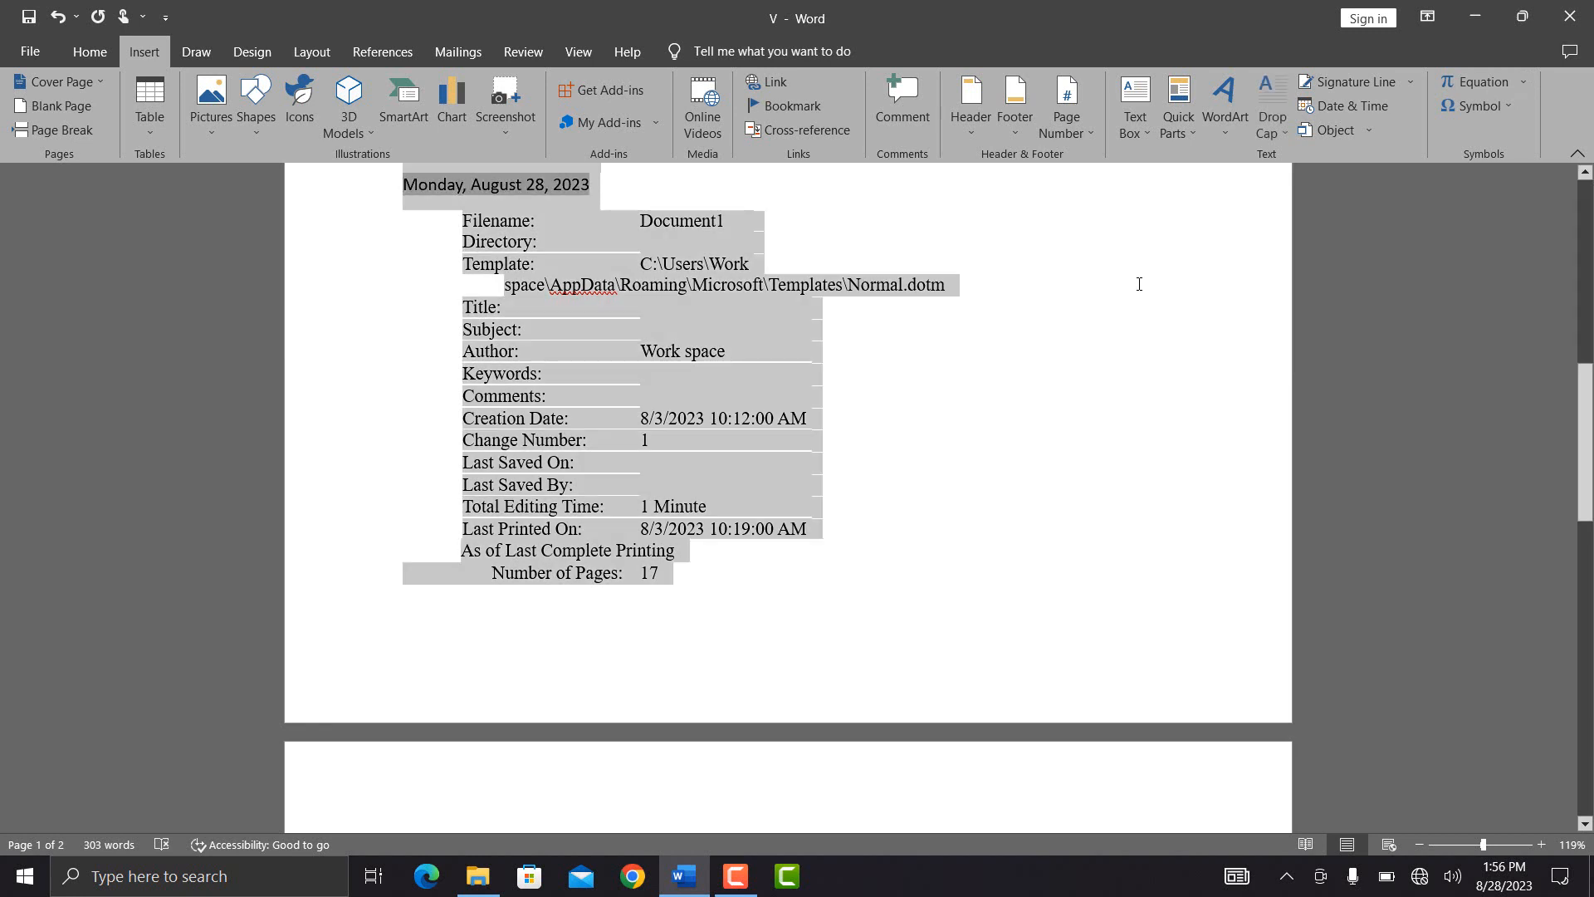
key("Delete")
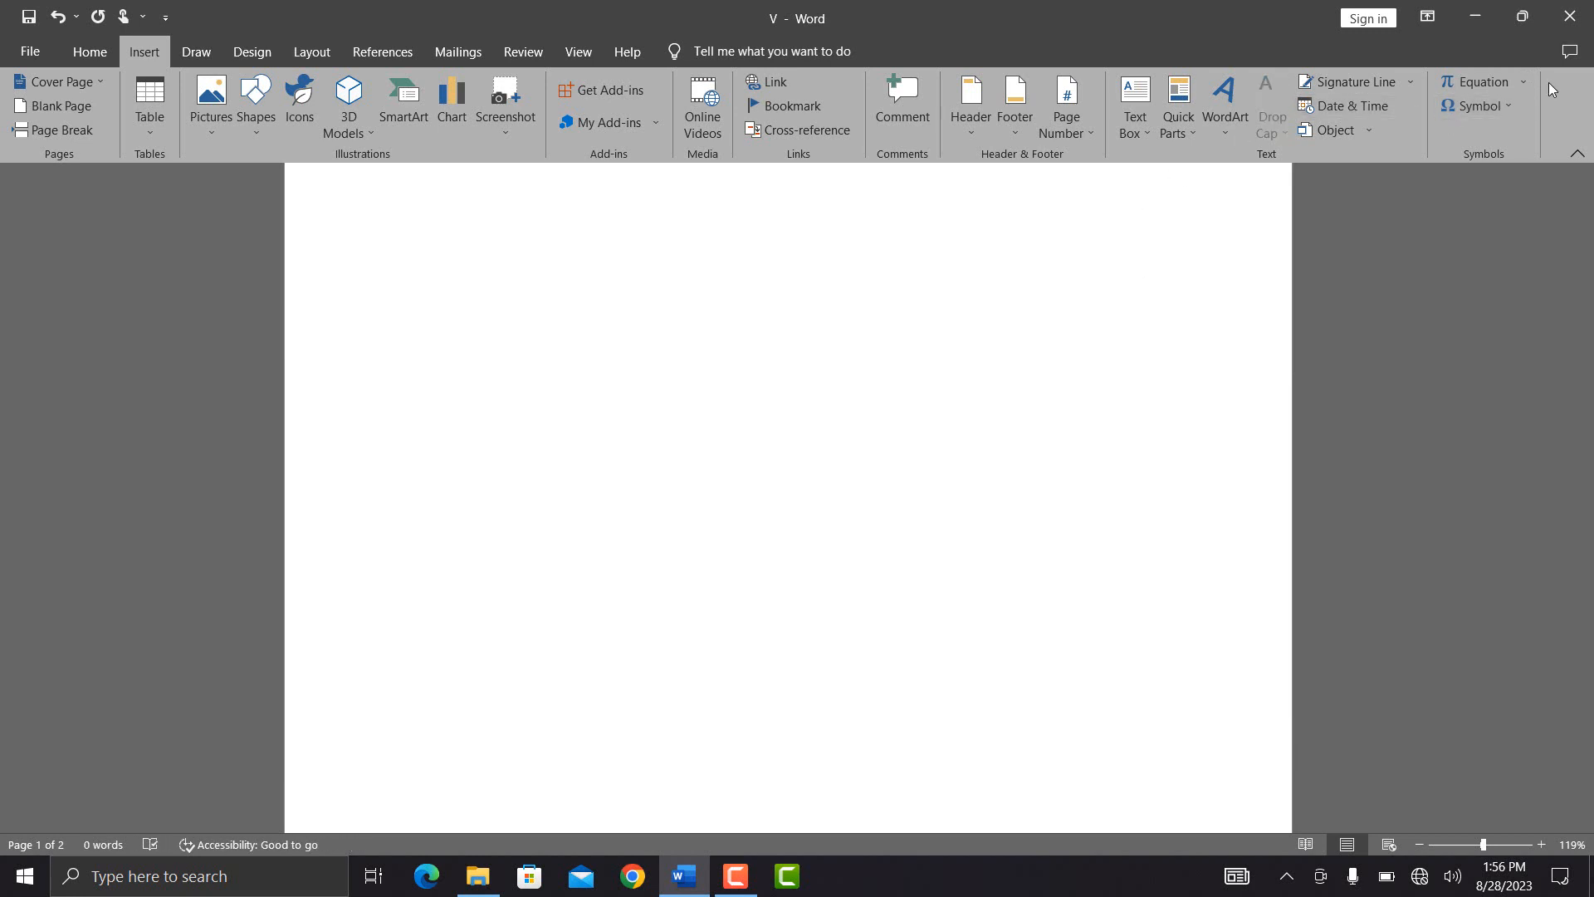
left_click(1526, 81)
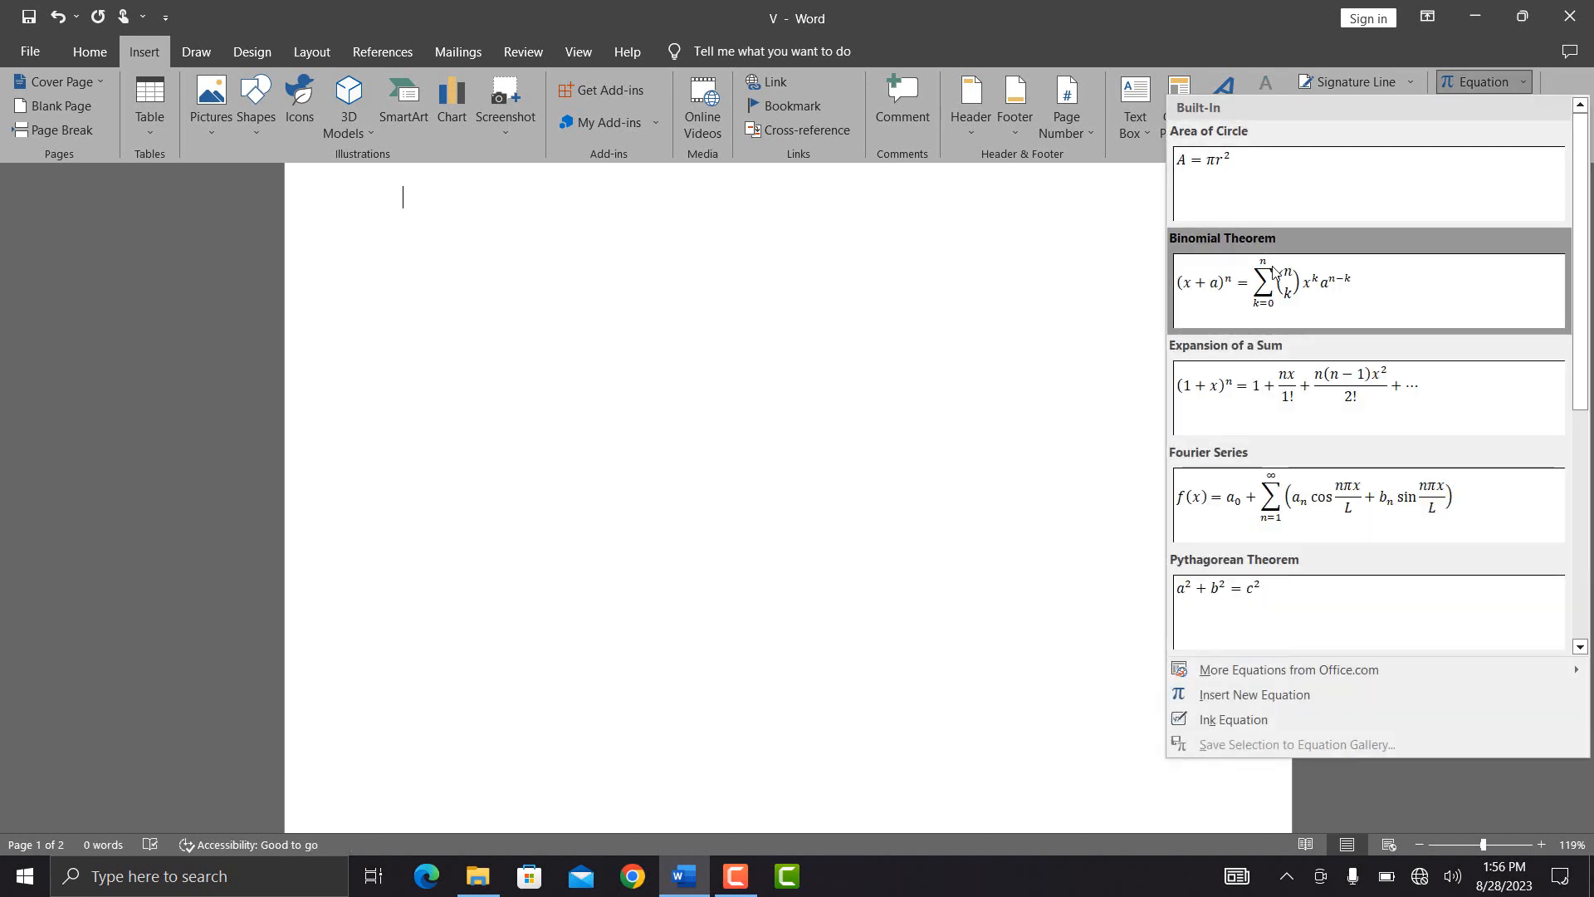
Step: Insert the built-in Binomial Theorem equation and reopen it for editing
left_click(1267, 291)
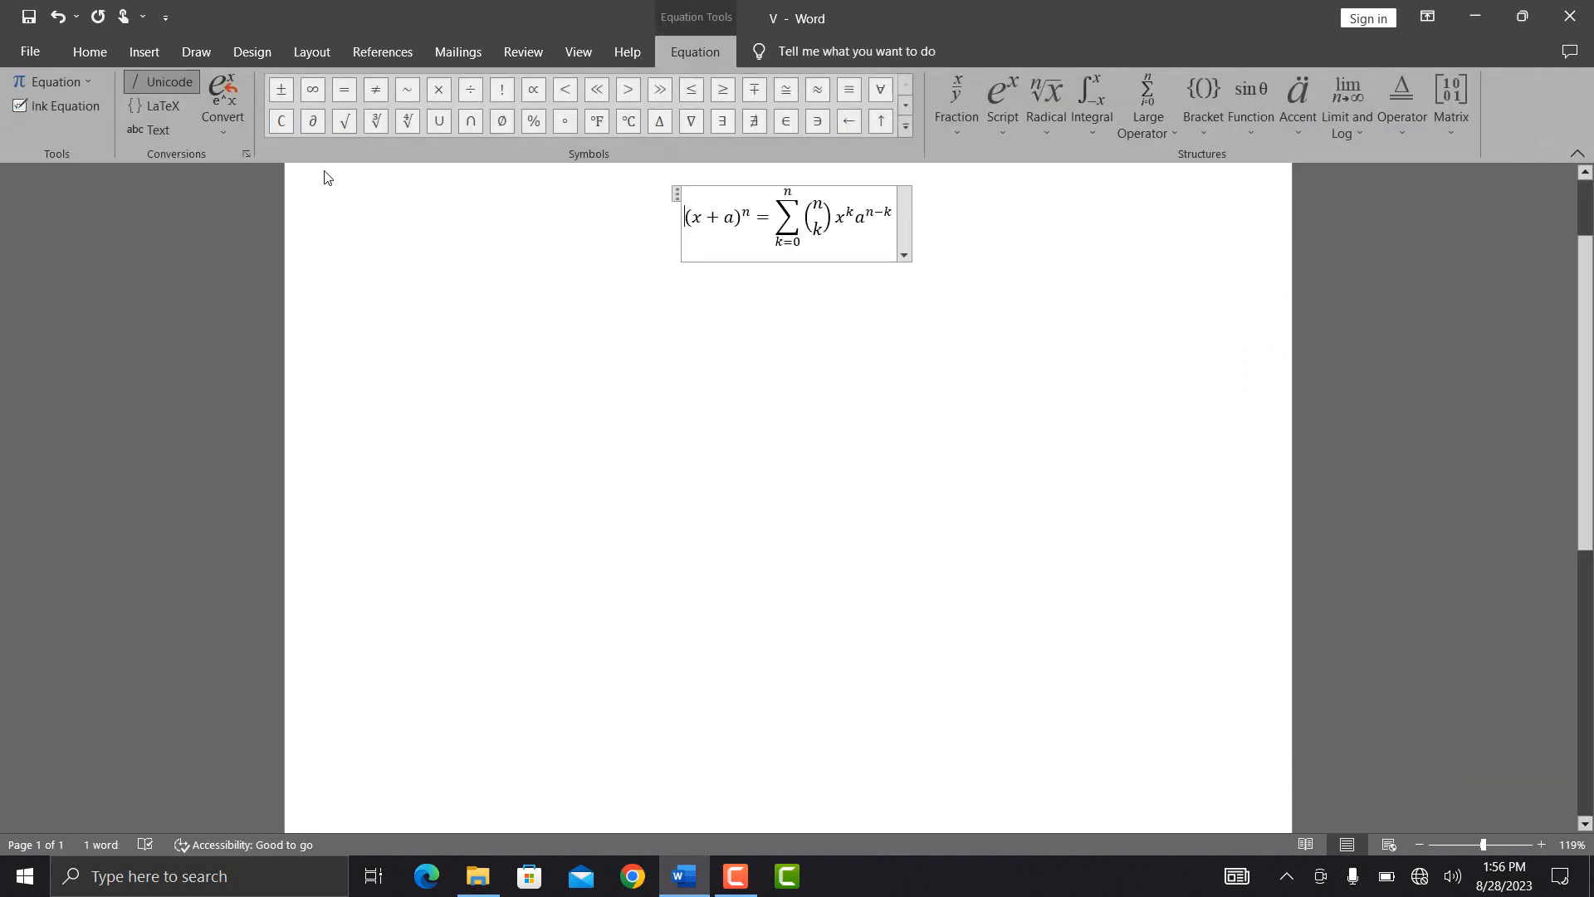
left_click(698, 215)
left_click(144, 54)
left_click(1522, 85)
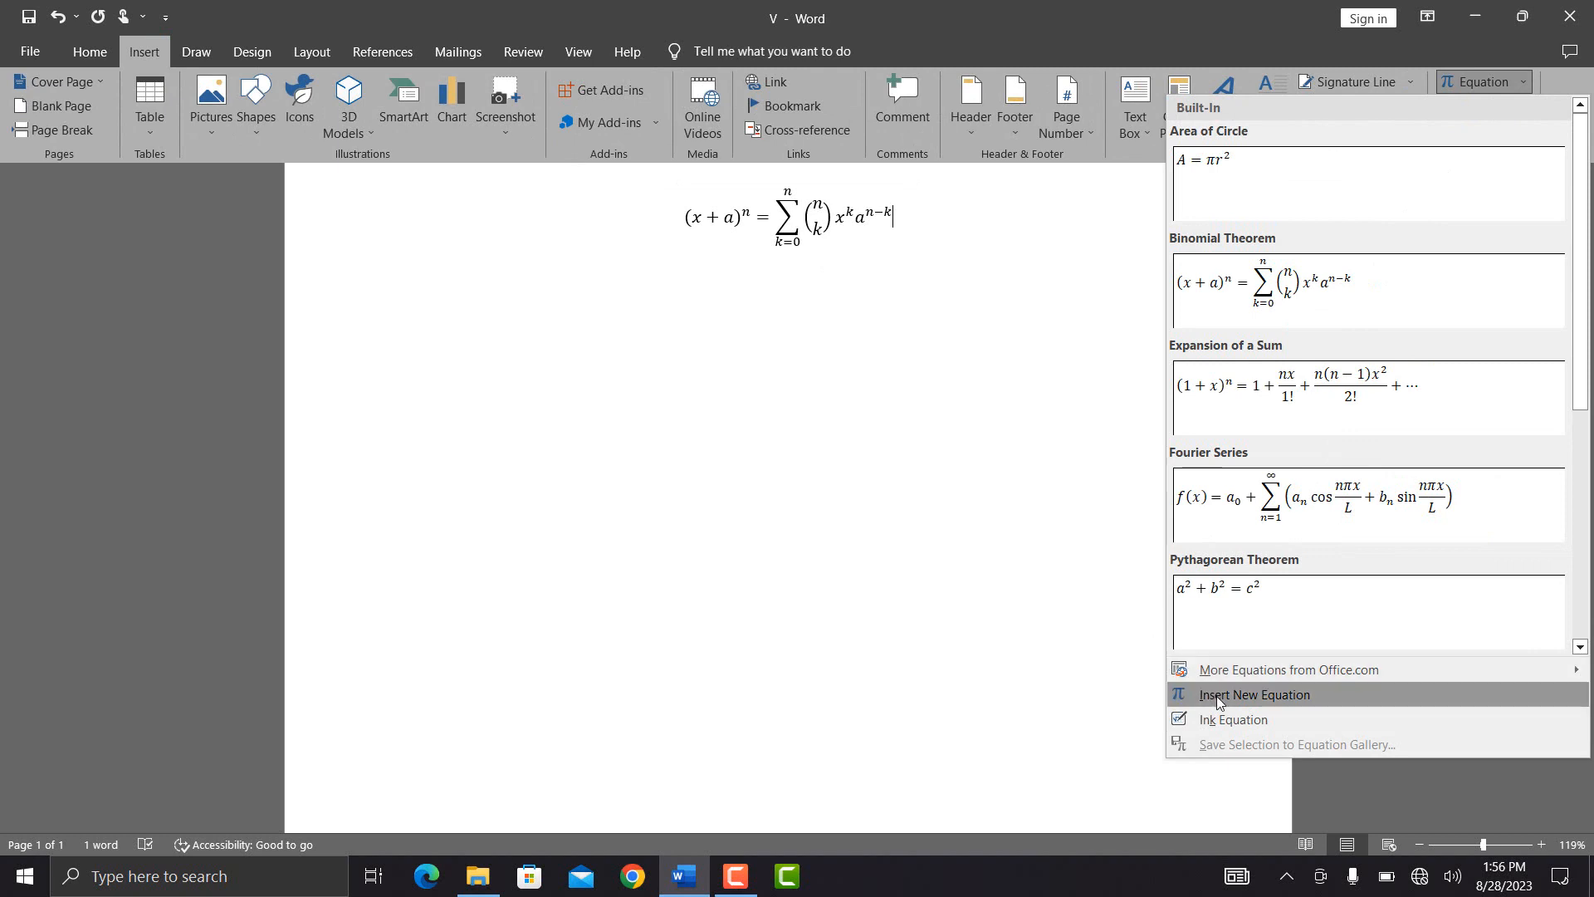
left_click(1219, 703)
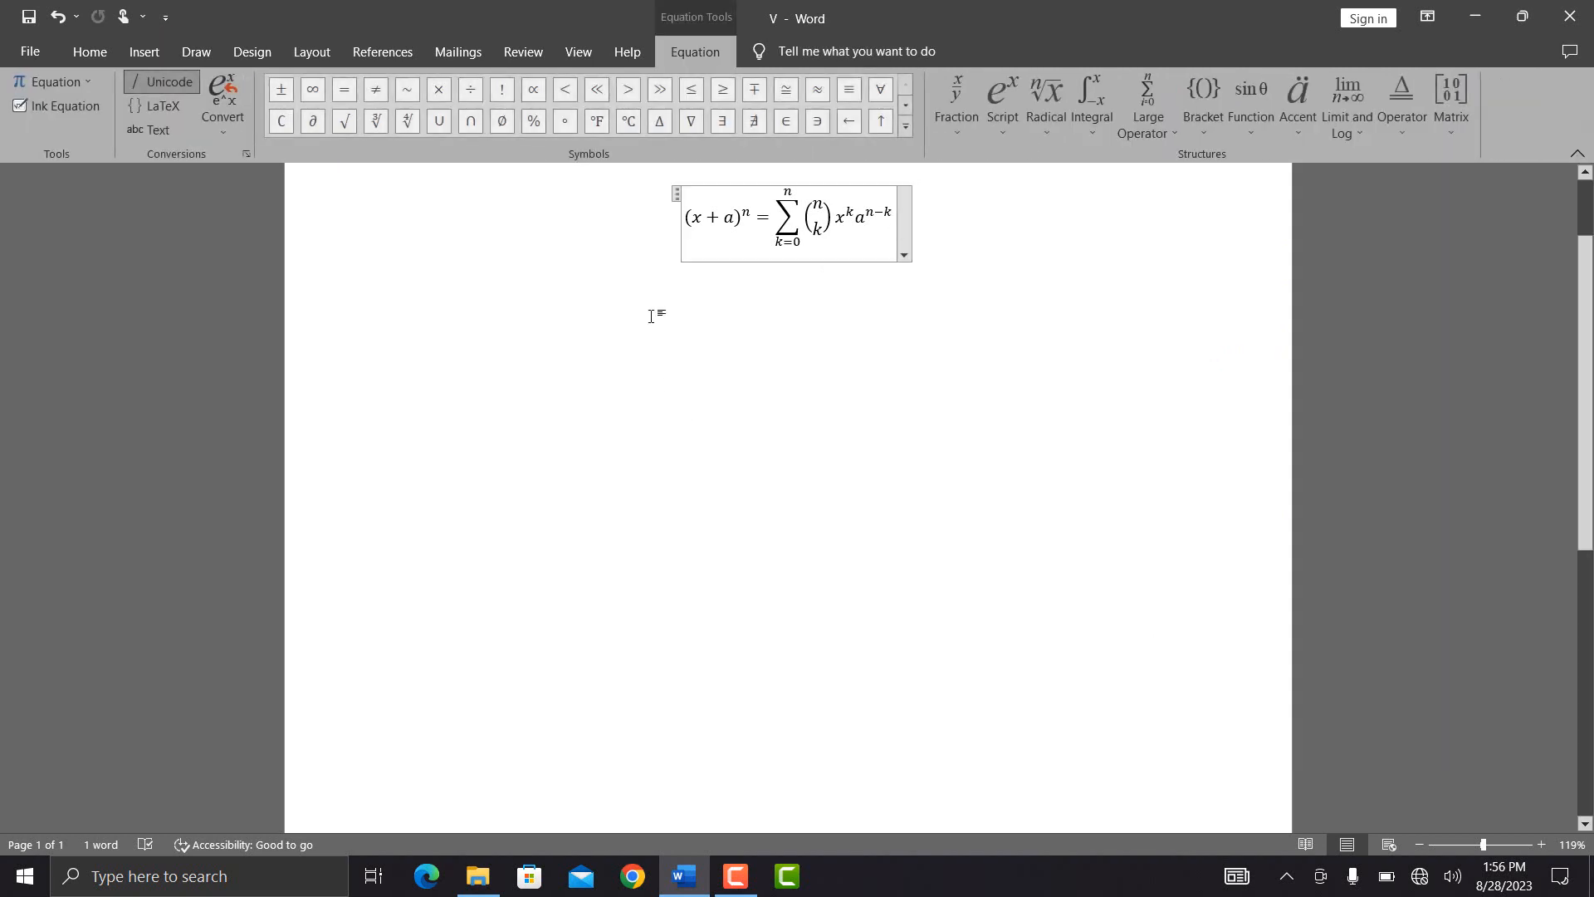
Step: Append ∓, ≤, ∇ and a stacked 1/2 fraction to the equation
left_click(754, 89)
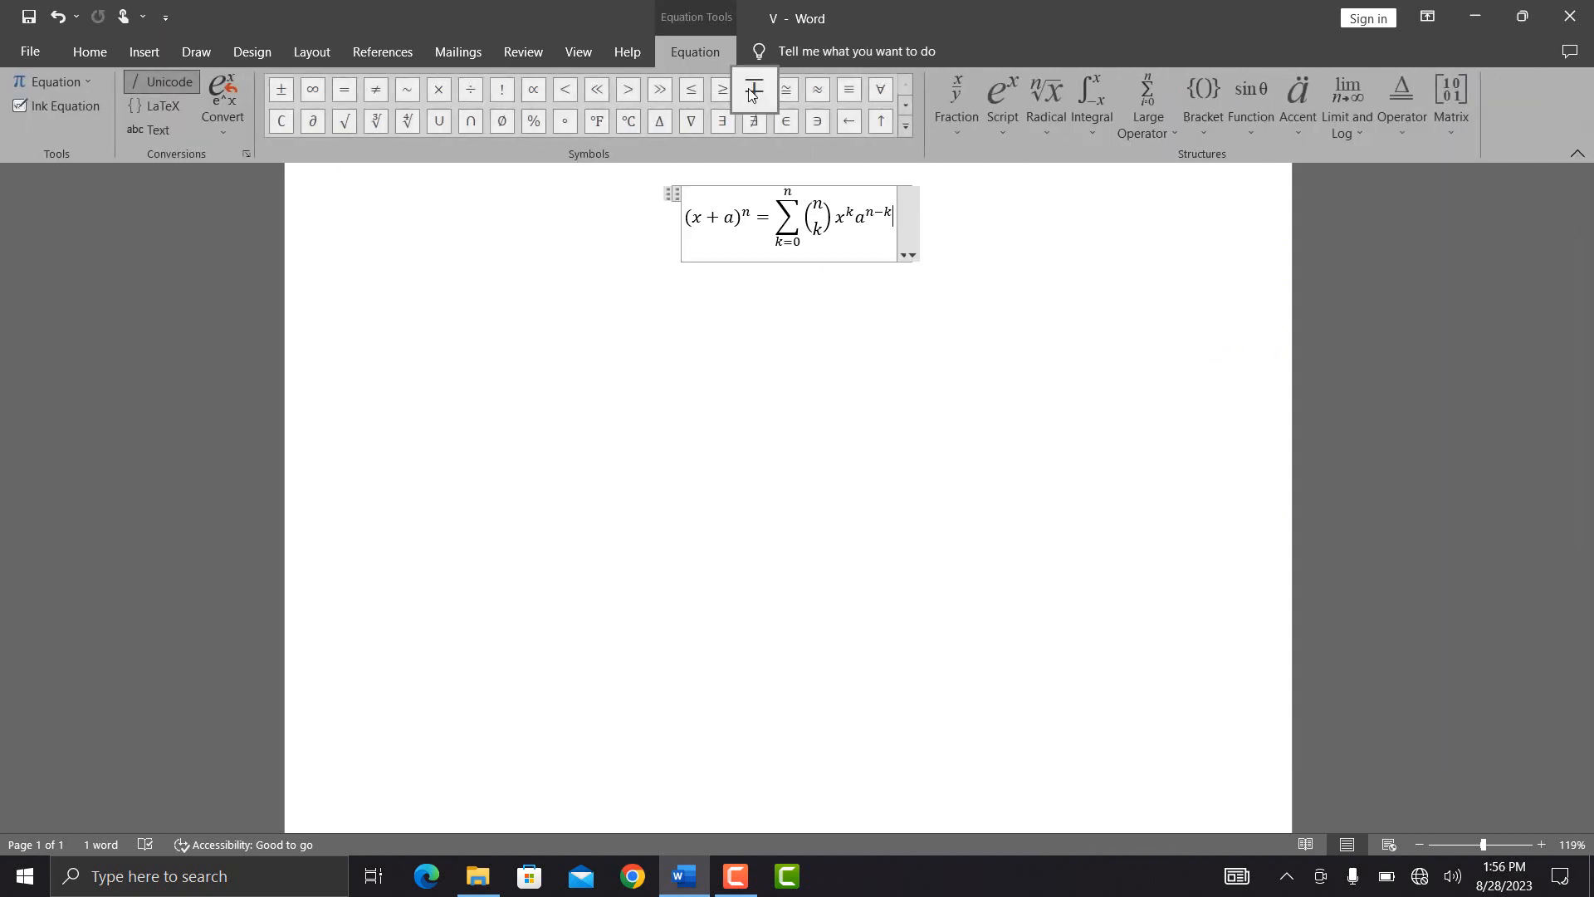
left_click(691, 89)
left_click(678, 131)
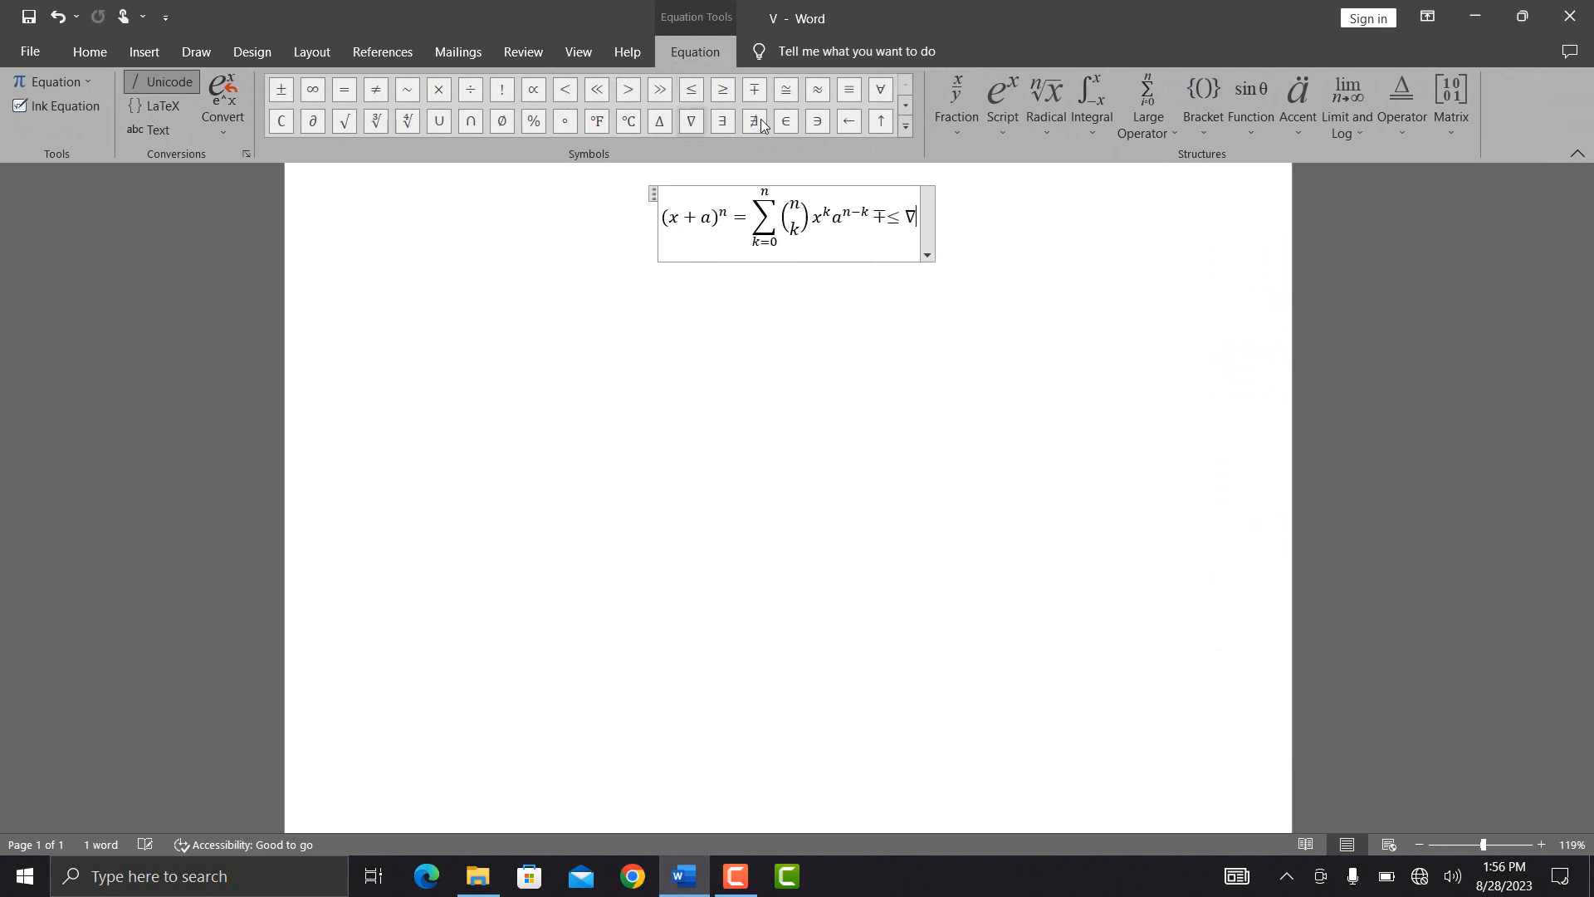
left_click(974, 88)
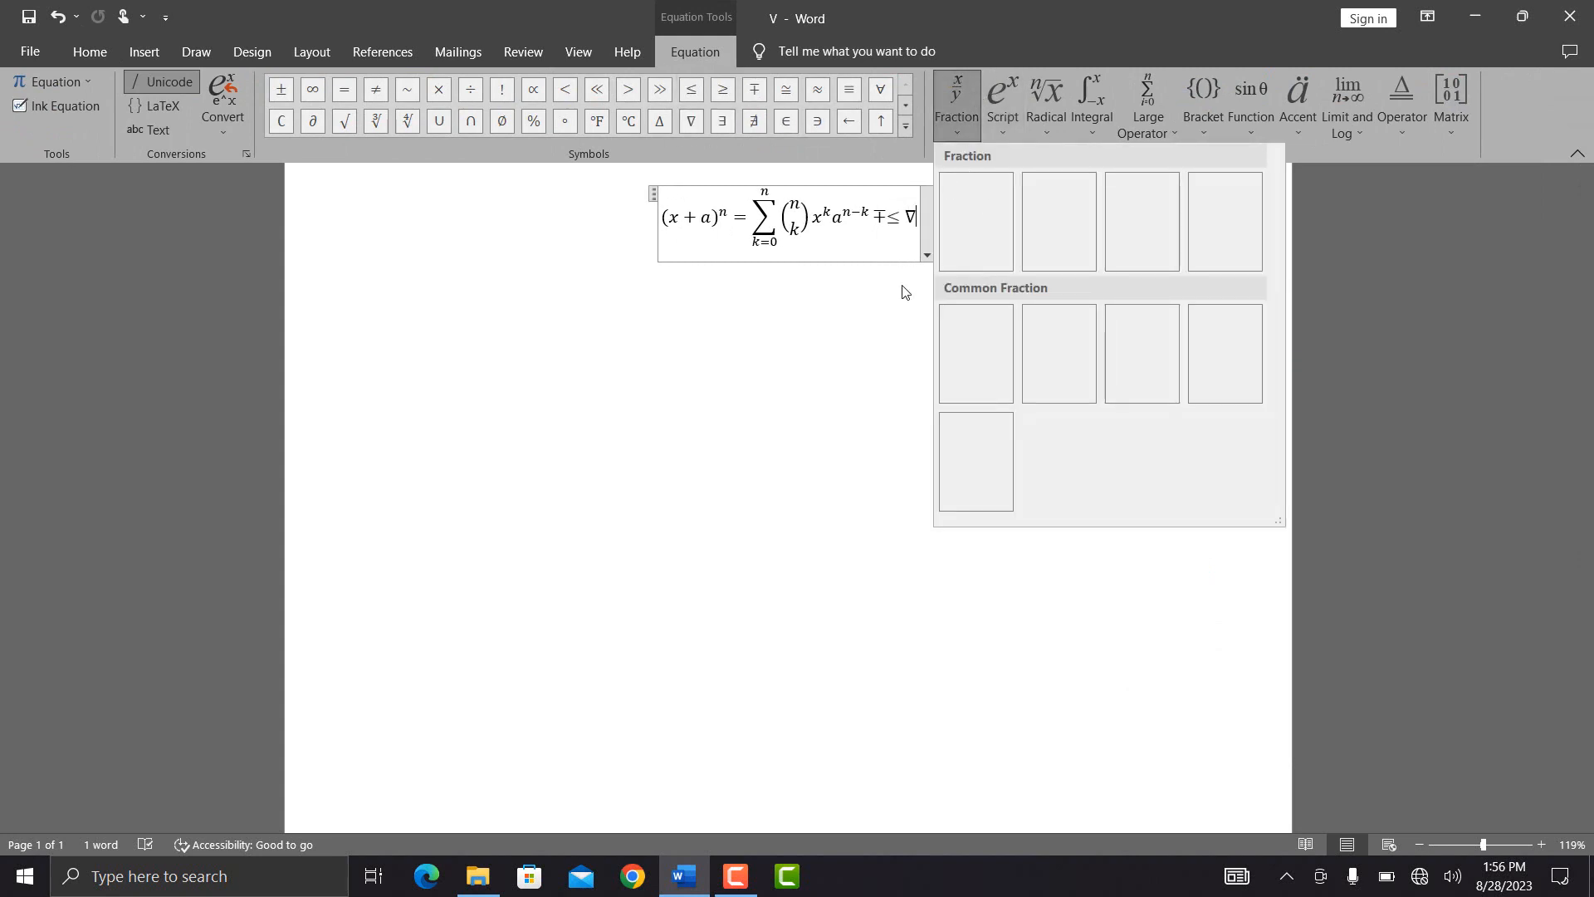
left_click(990, 230)
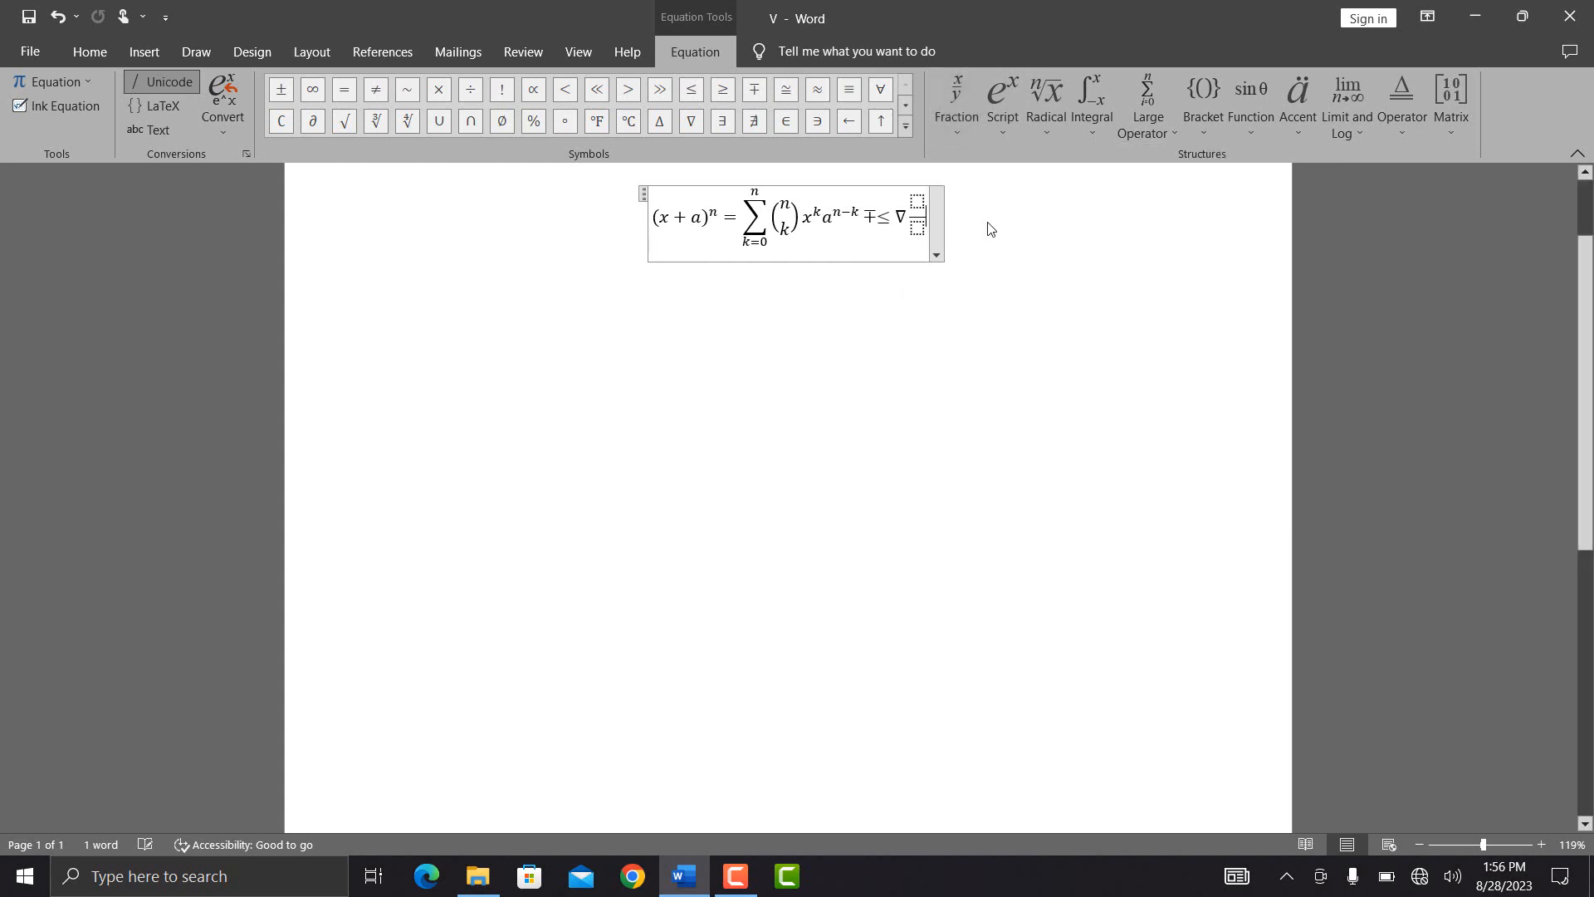
type("1")
left_click(916, 226)
type("2")
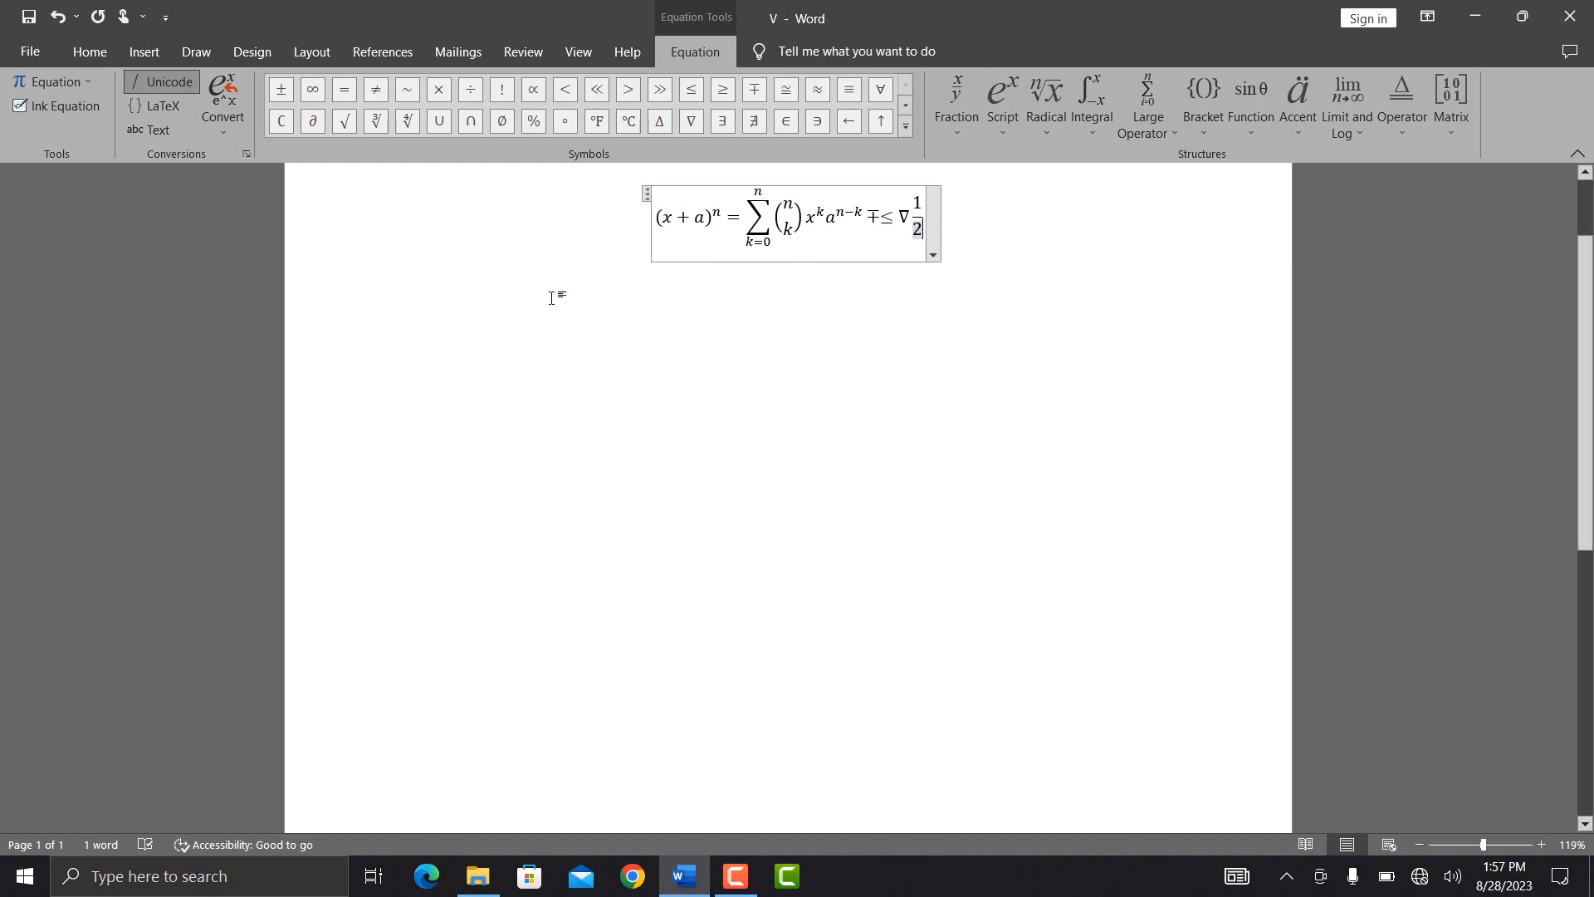
left_click(147, 53)
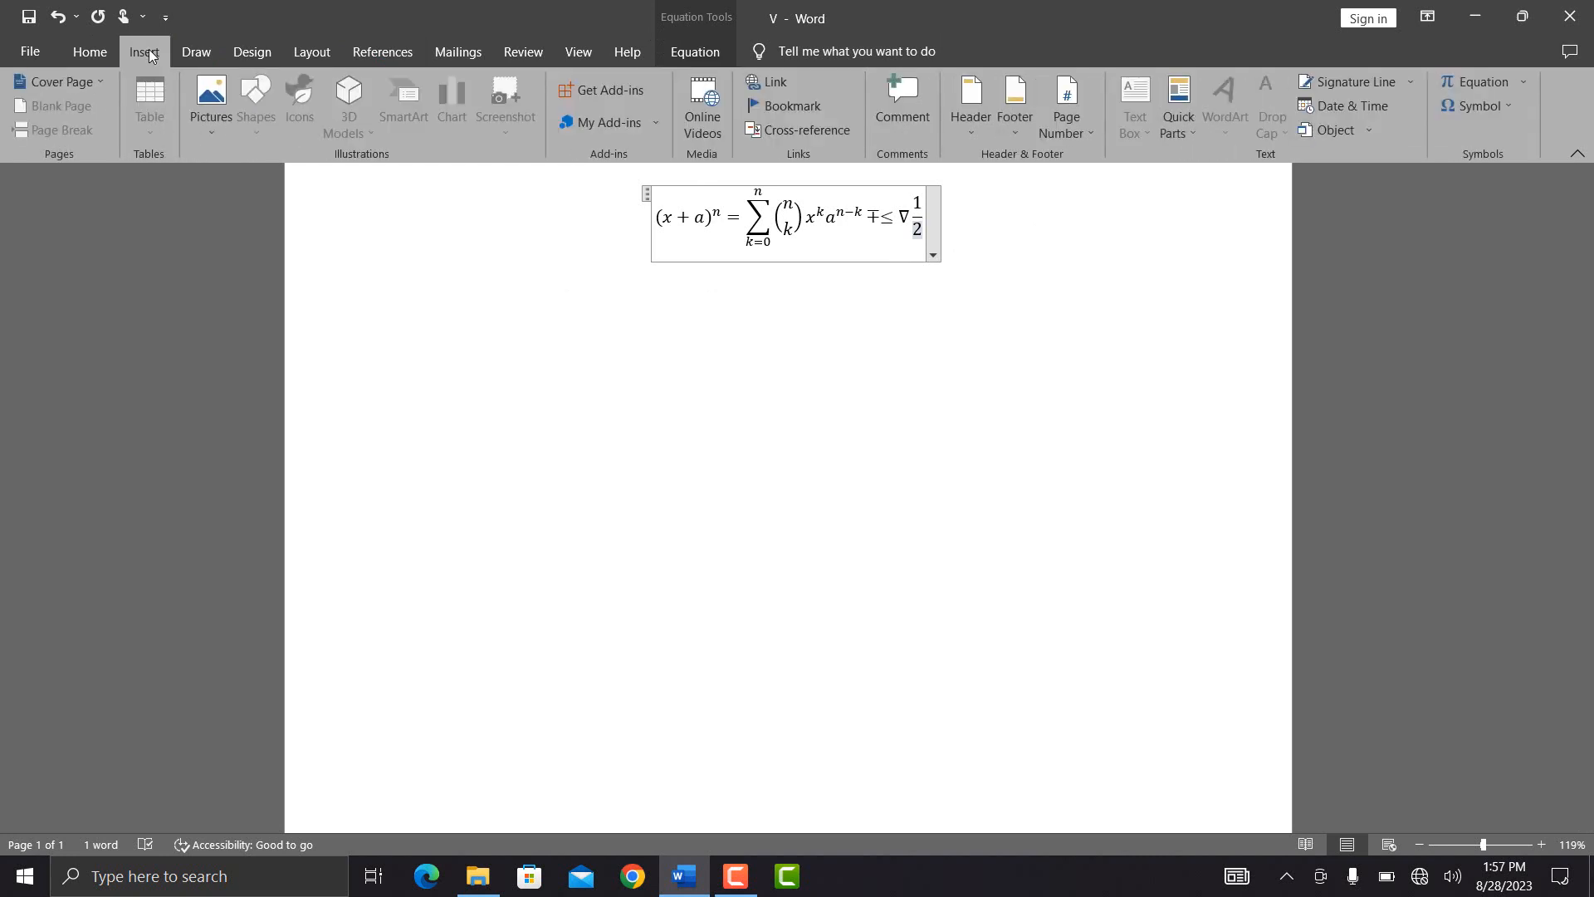
Step: Add β to the fraction's denominator so it reads 1/2β
left_click(1517, 105)
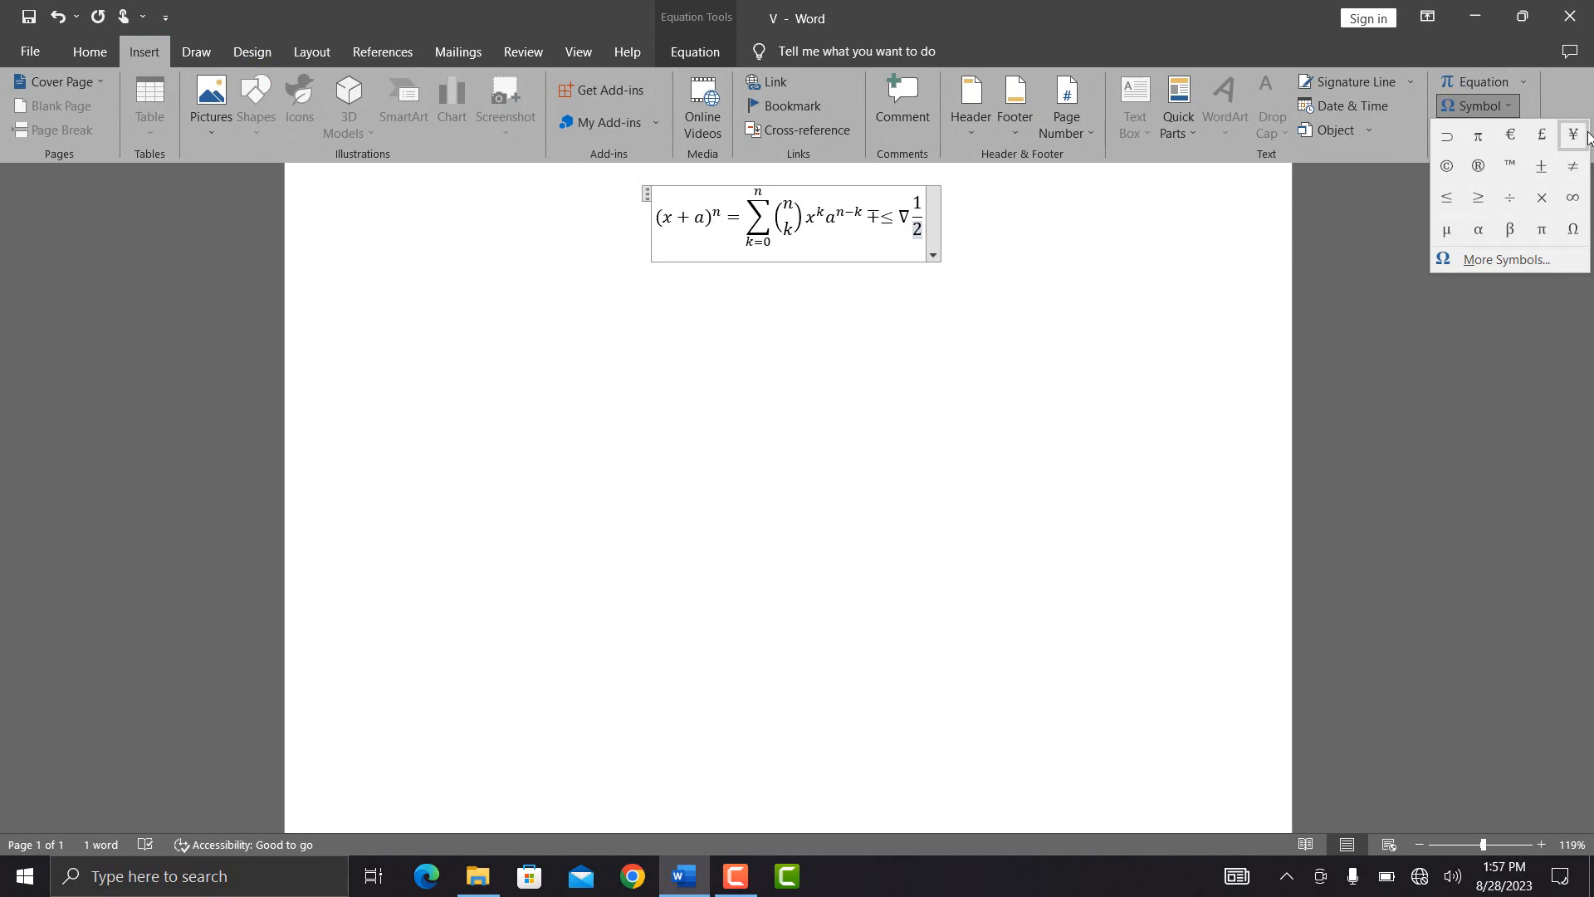
left_click(1510, 230)
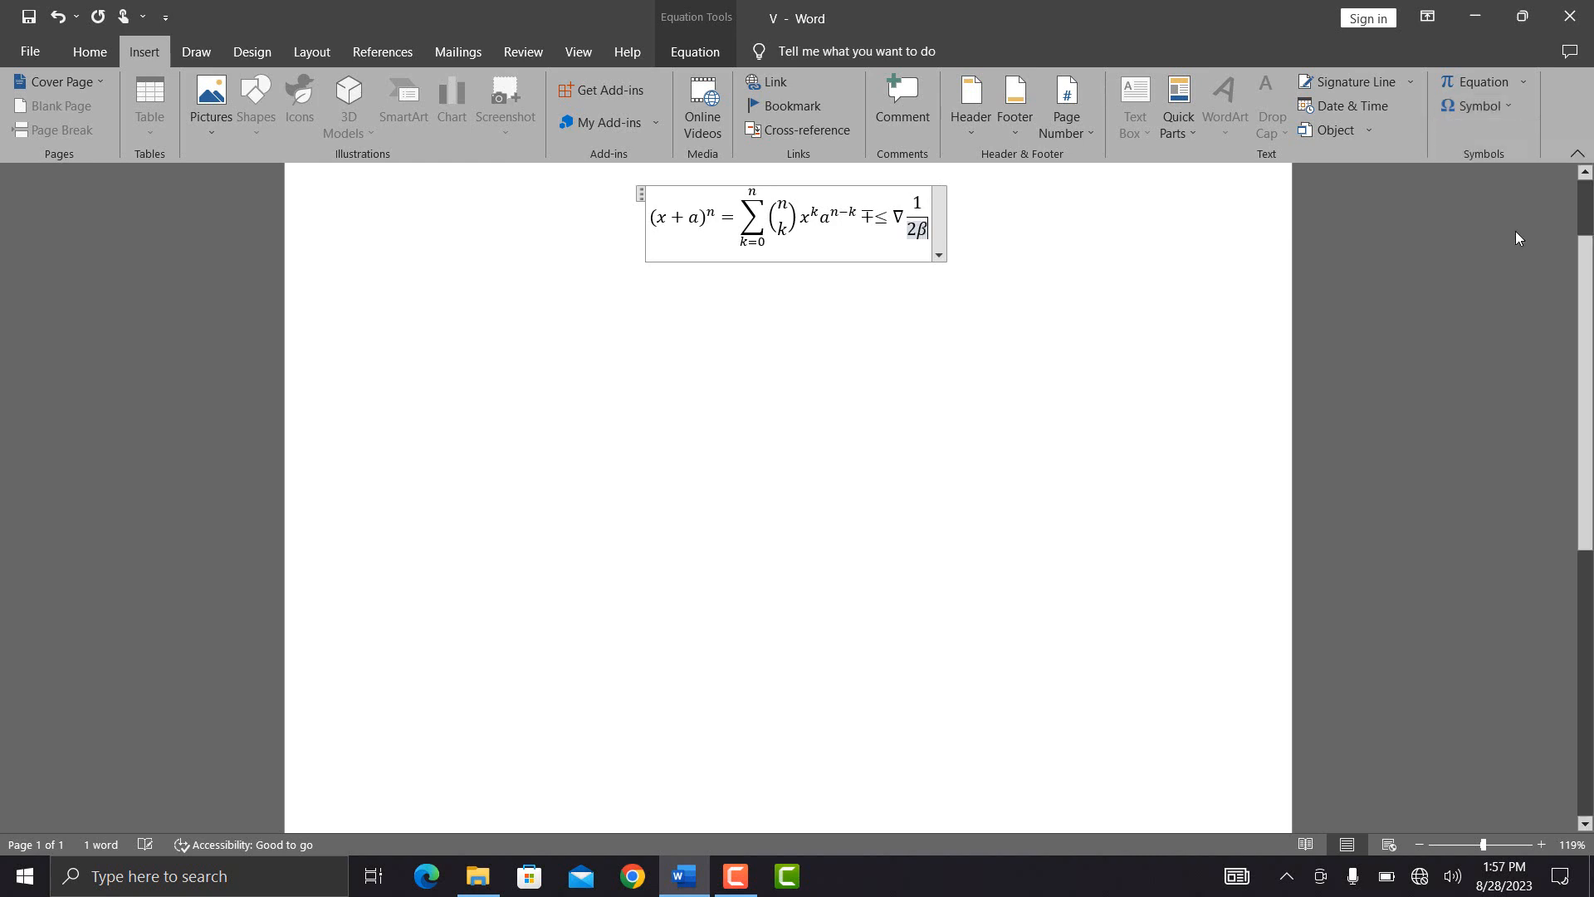
left_click(925, 251)
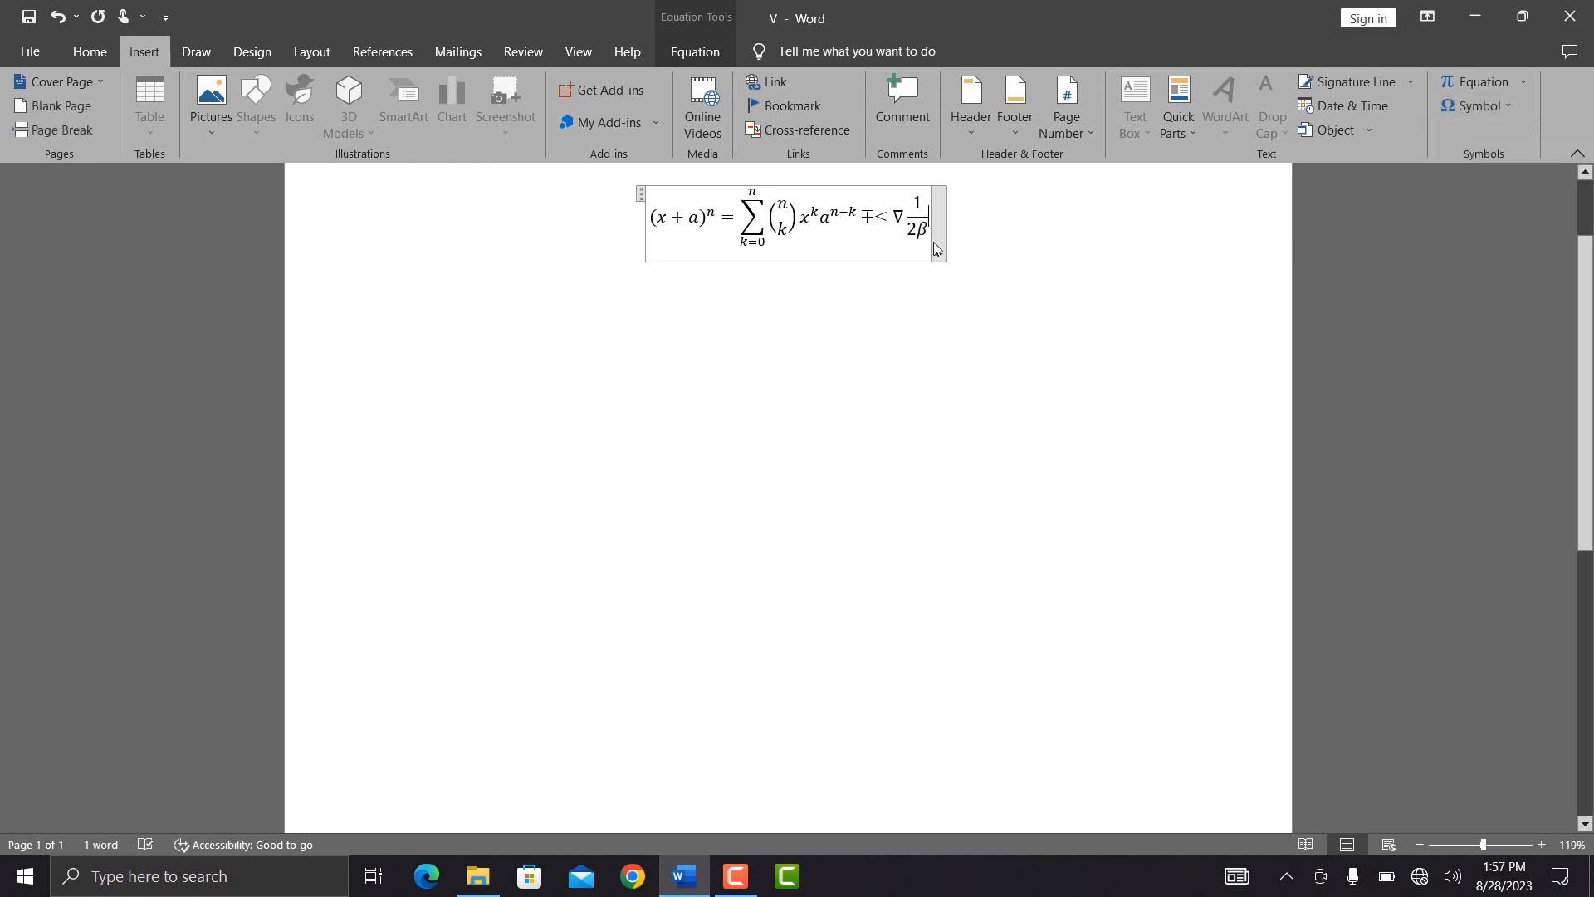
left_click(851, 338)
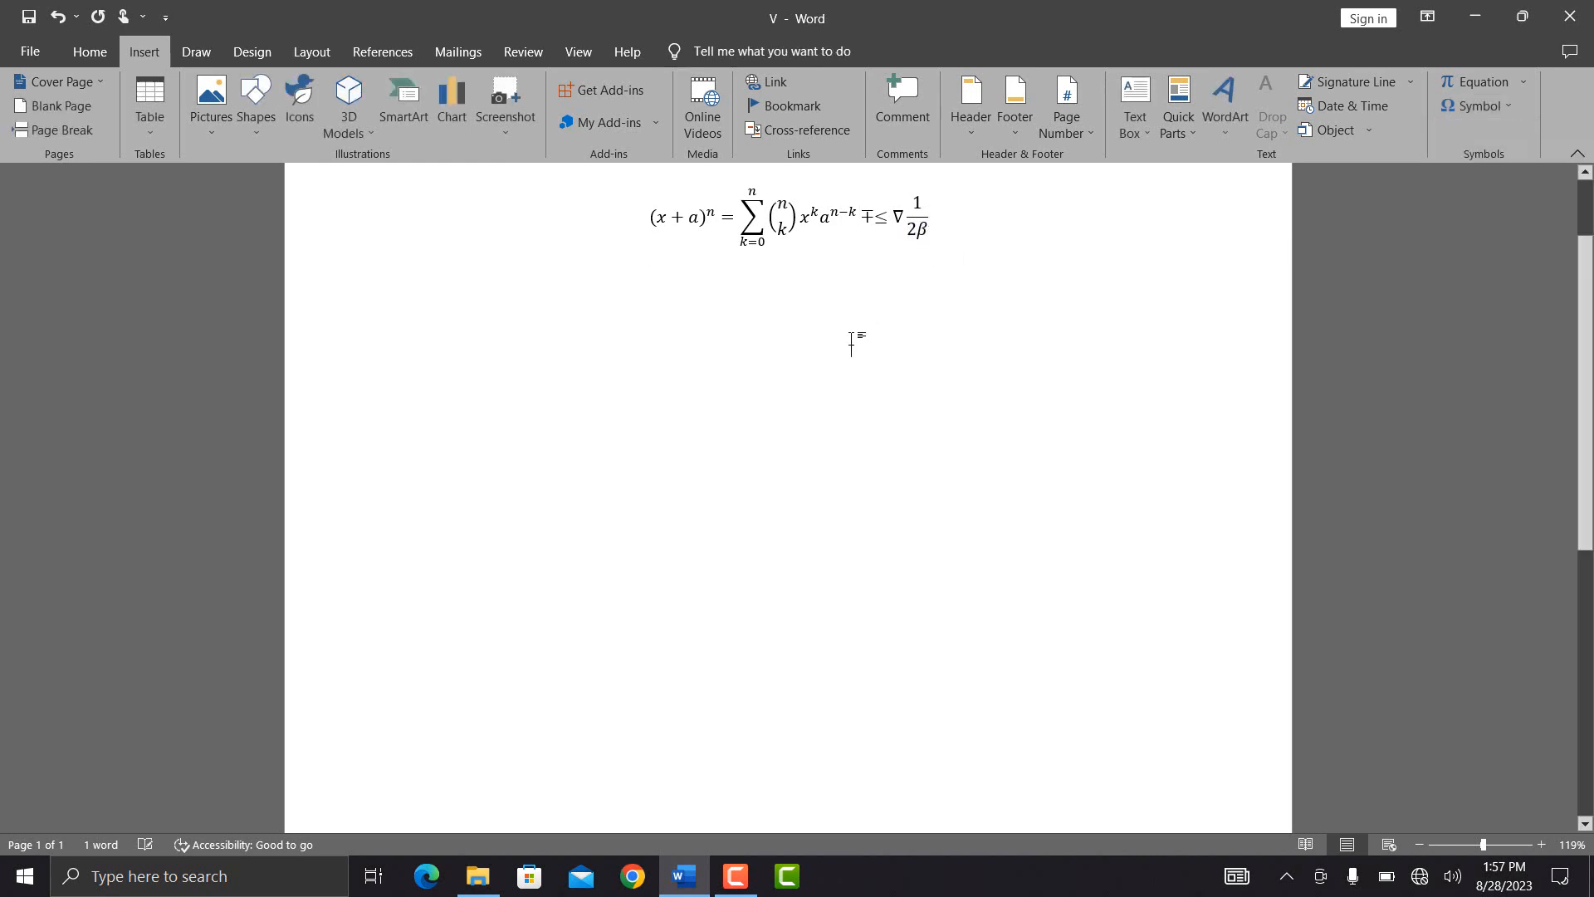
Step: Put a ¥ sign below the equation and bring up the full Symbol chart
left_click(1458, 113)
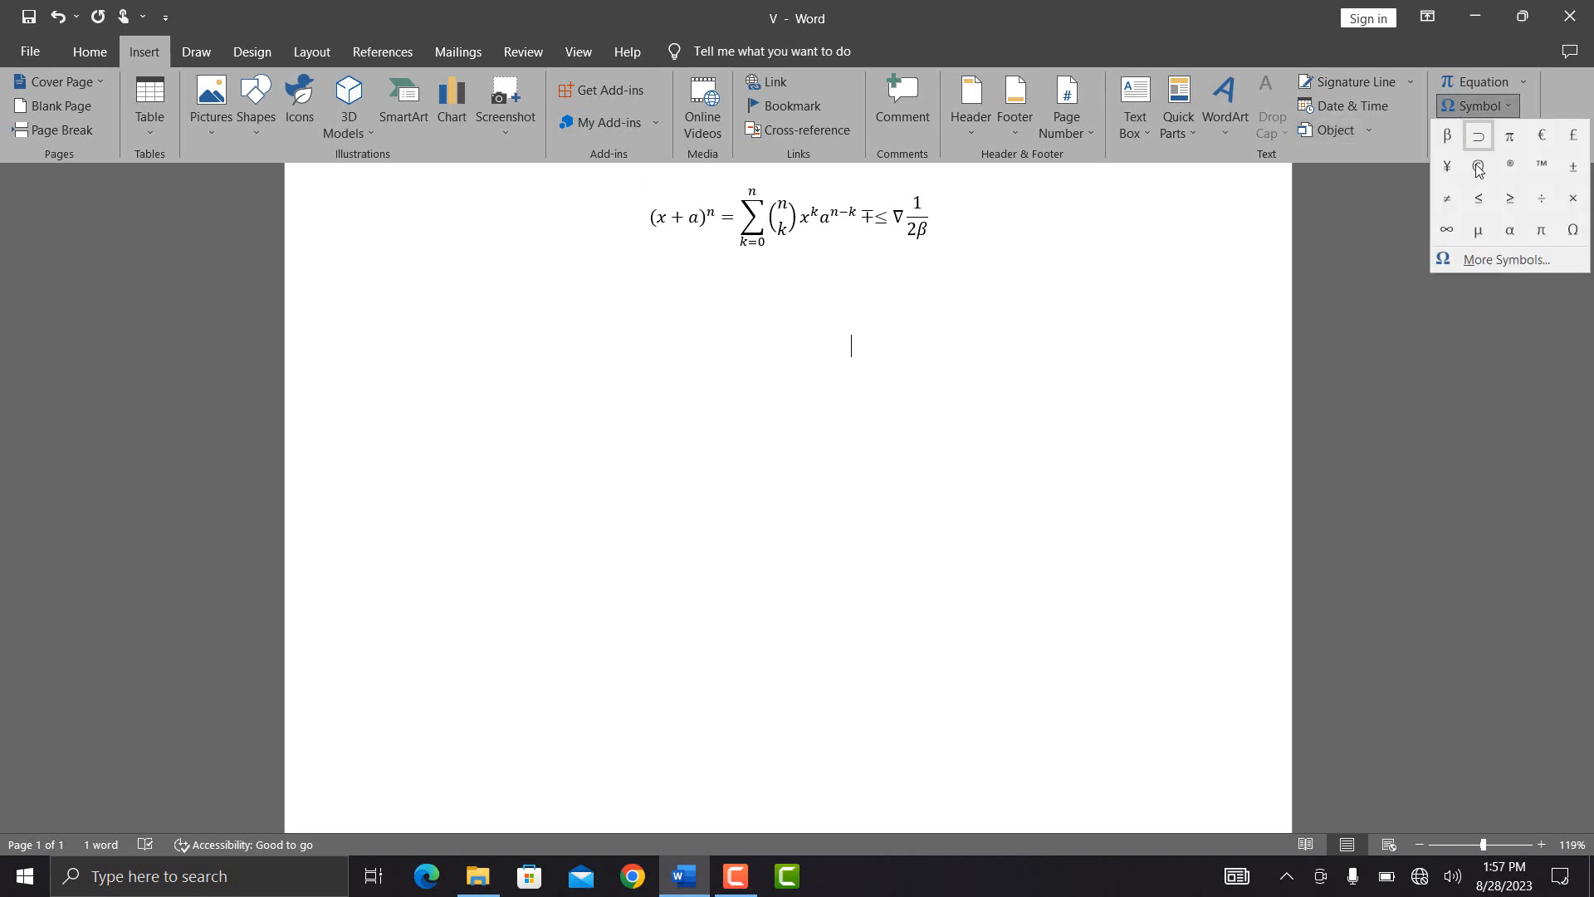
left_click(1448, 166)
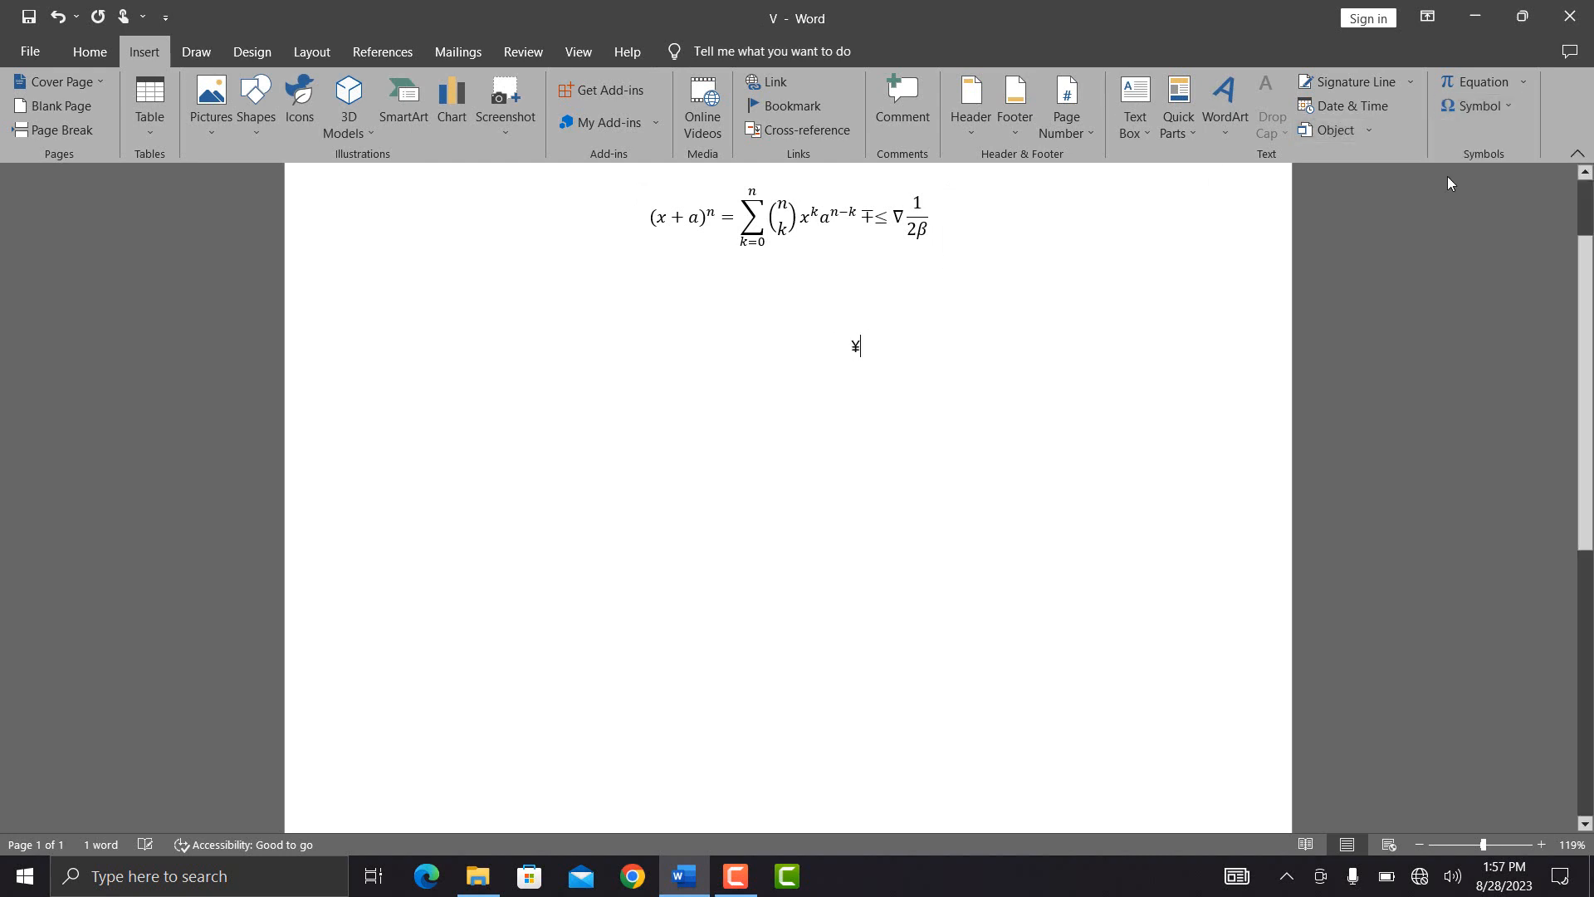
left_click(1508, 112)
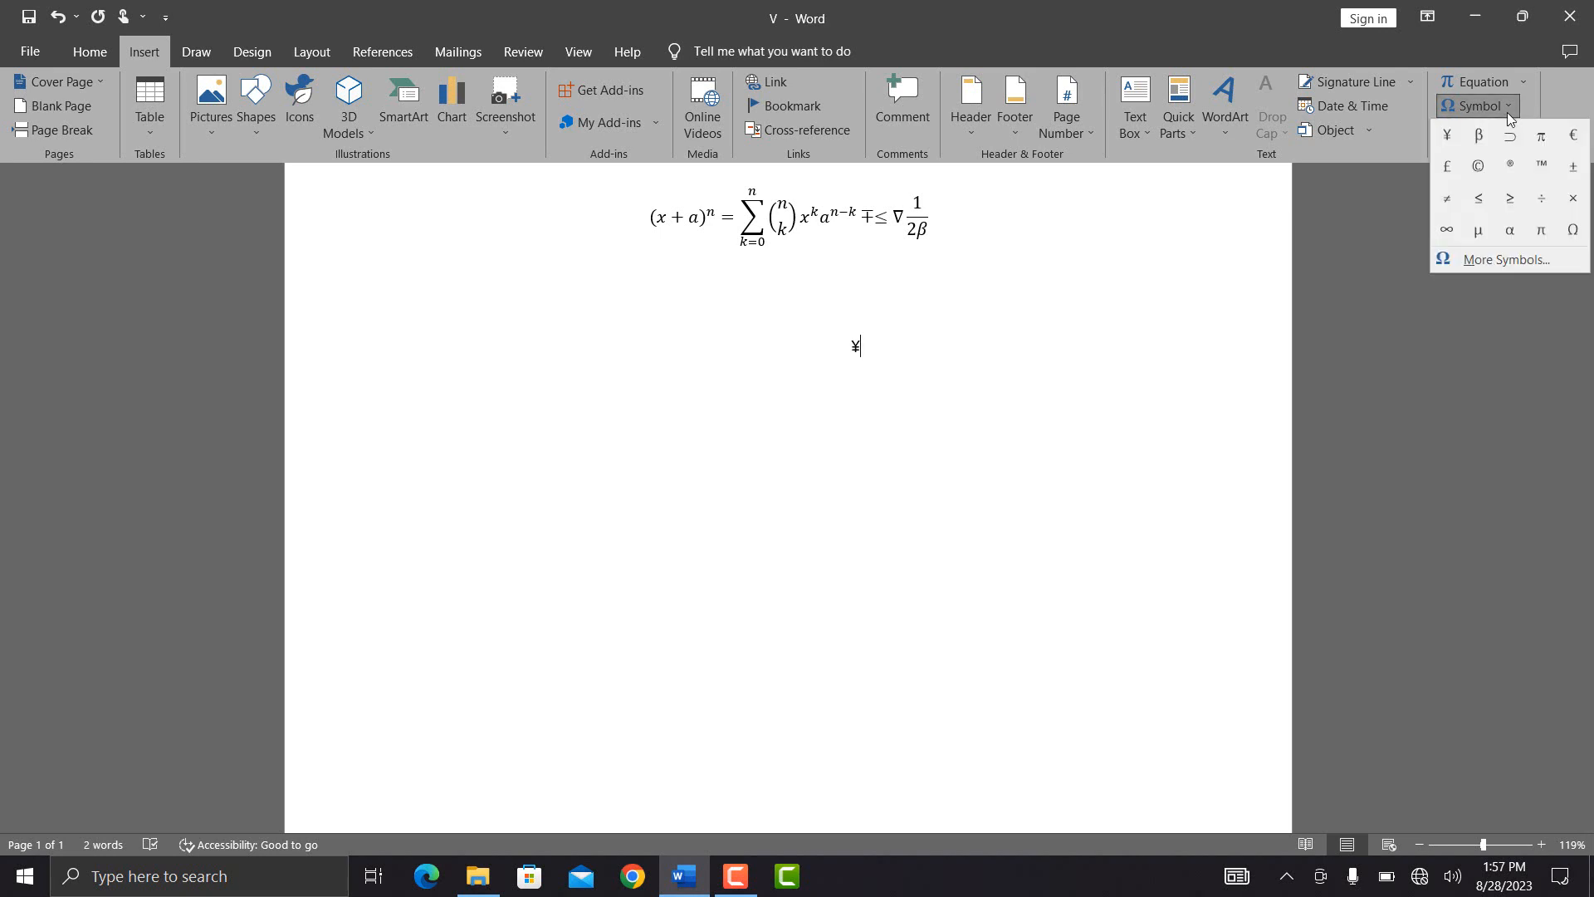
left_click(1484, 266)
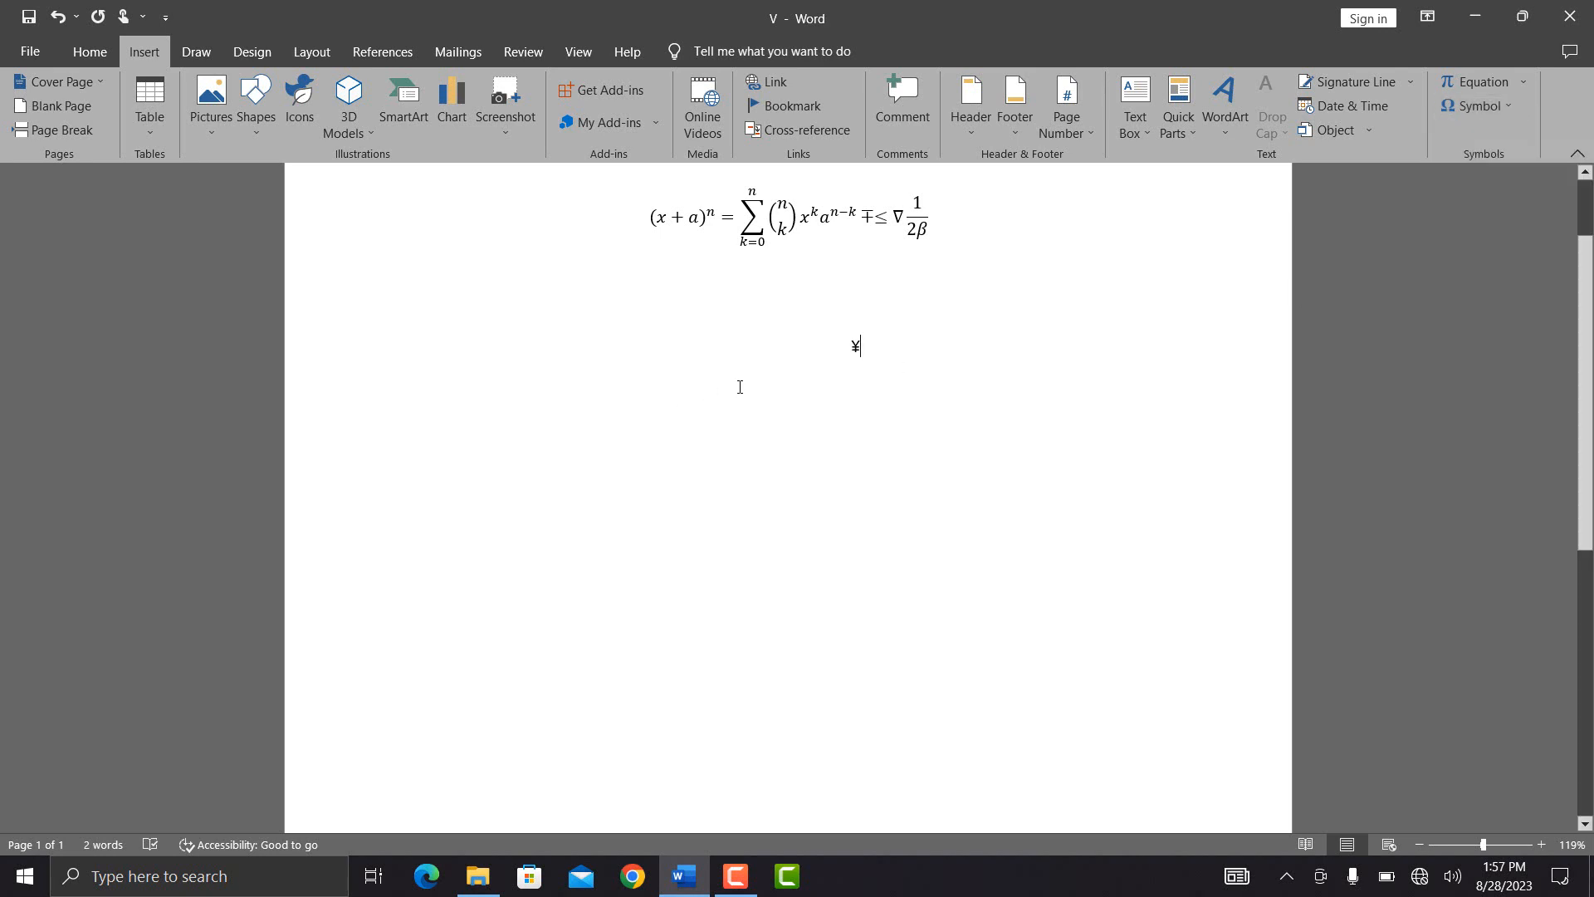
left_click(832, 382)
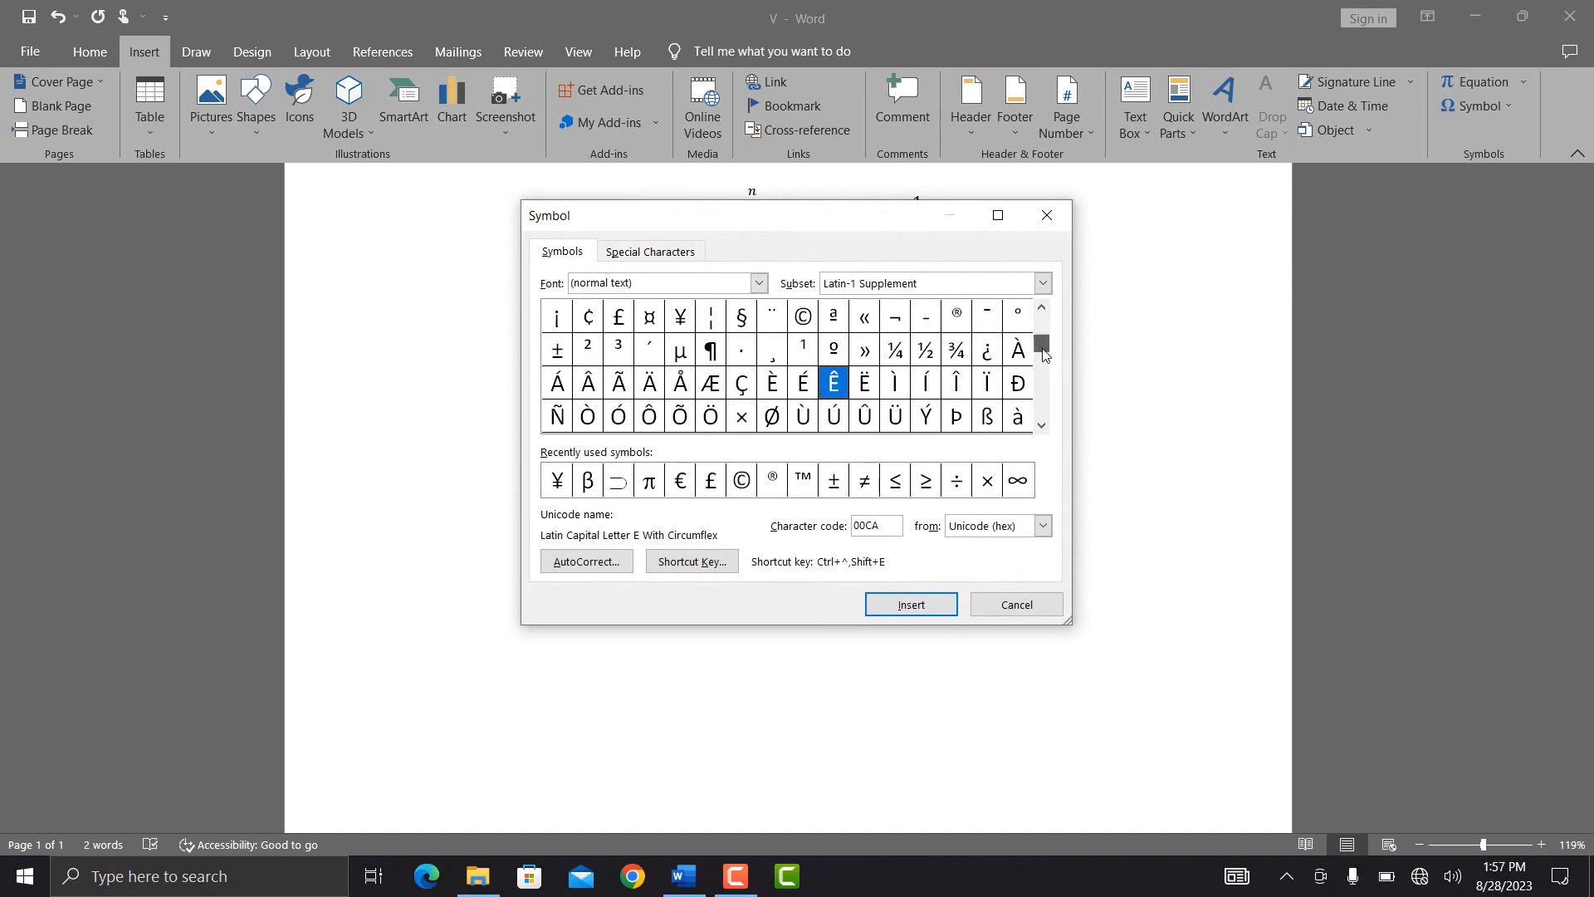
Step: Browse the symbol grid and Special Characters list, then cancel without inserting anything
left_click_drag(1045, 356, 1043, 372)
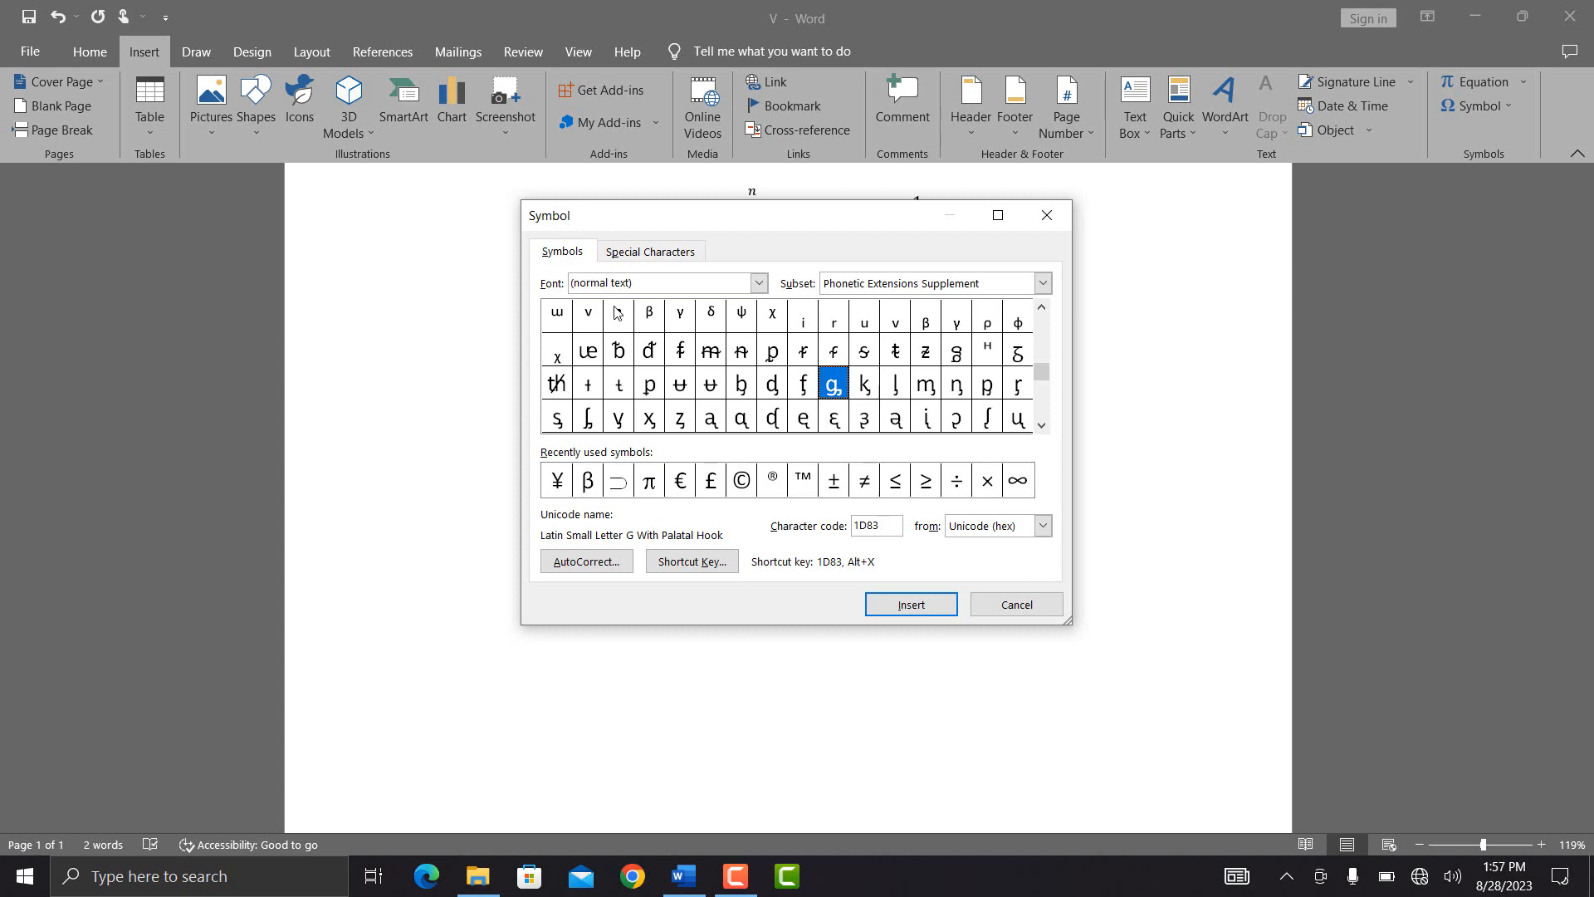
left_click(650, 259)
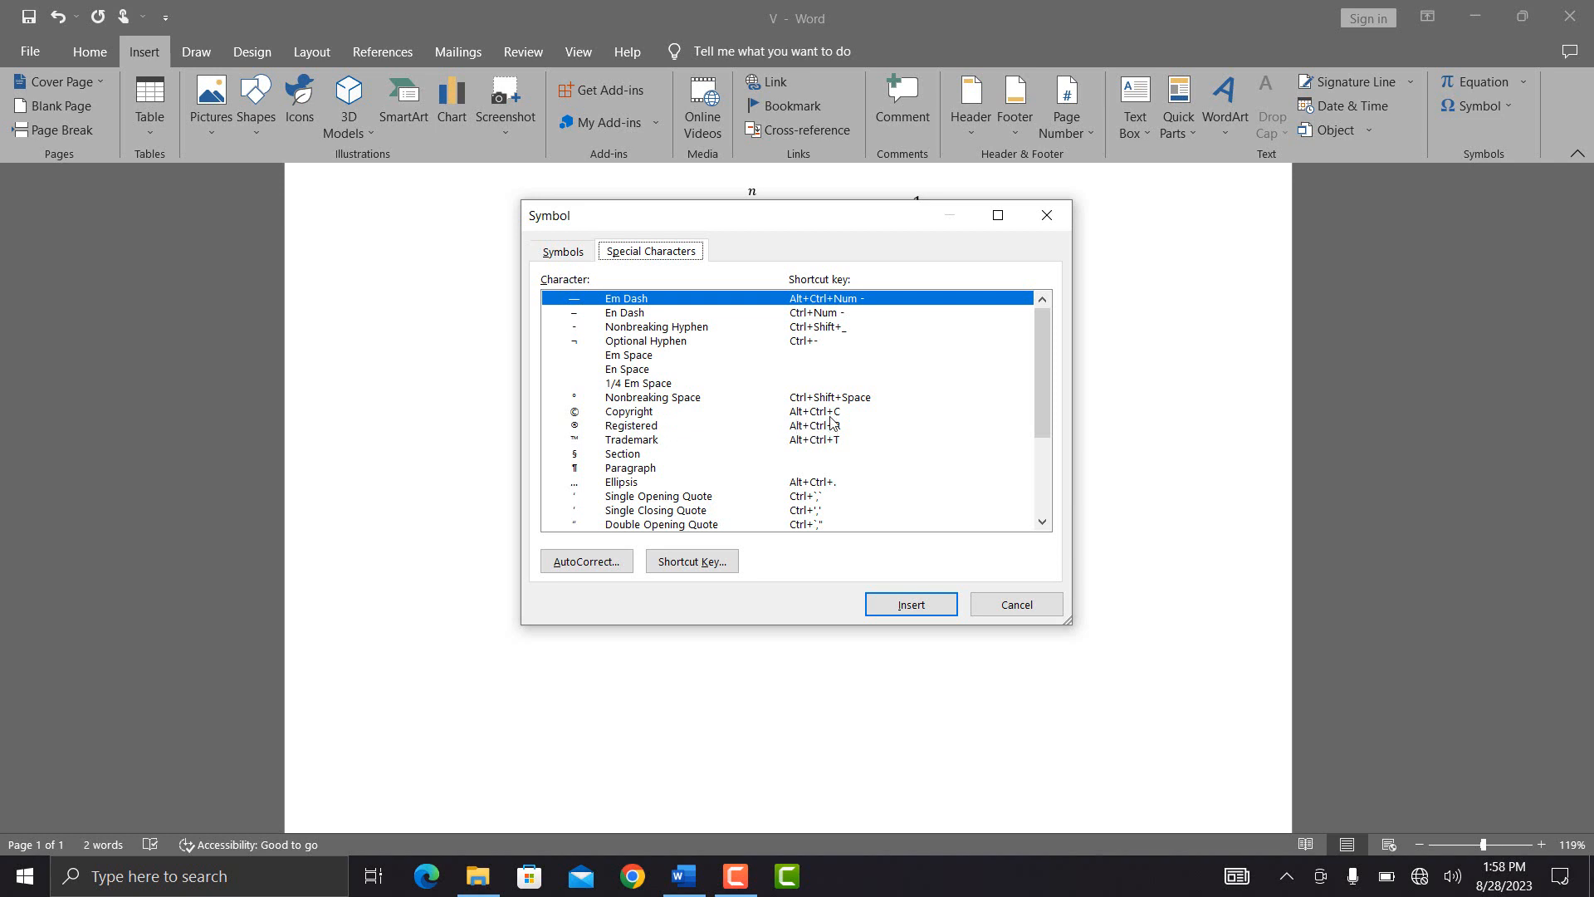
left_click(999, 600)
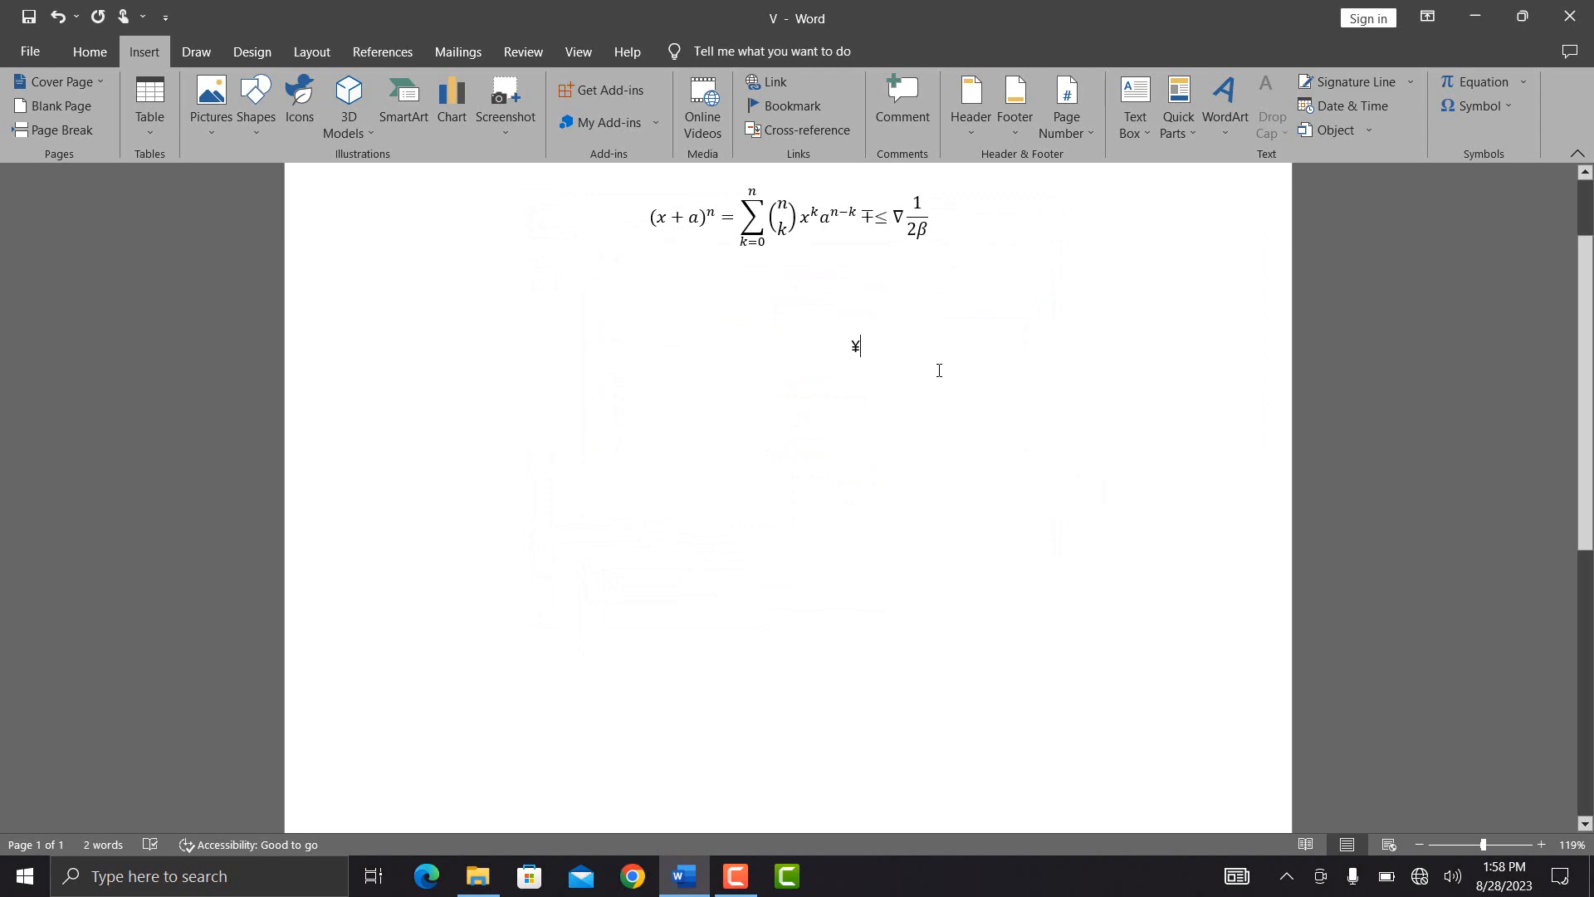
Step: Replace the ¥ with a © symbol and enlarge it by several font sizes
key("BackSpace")
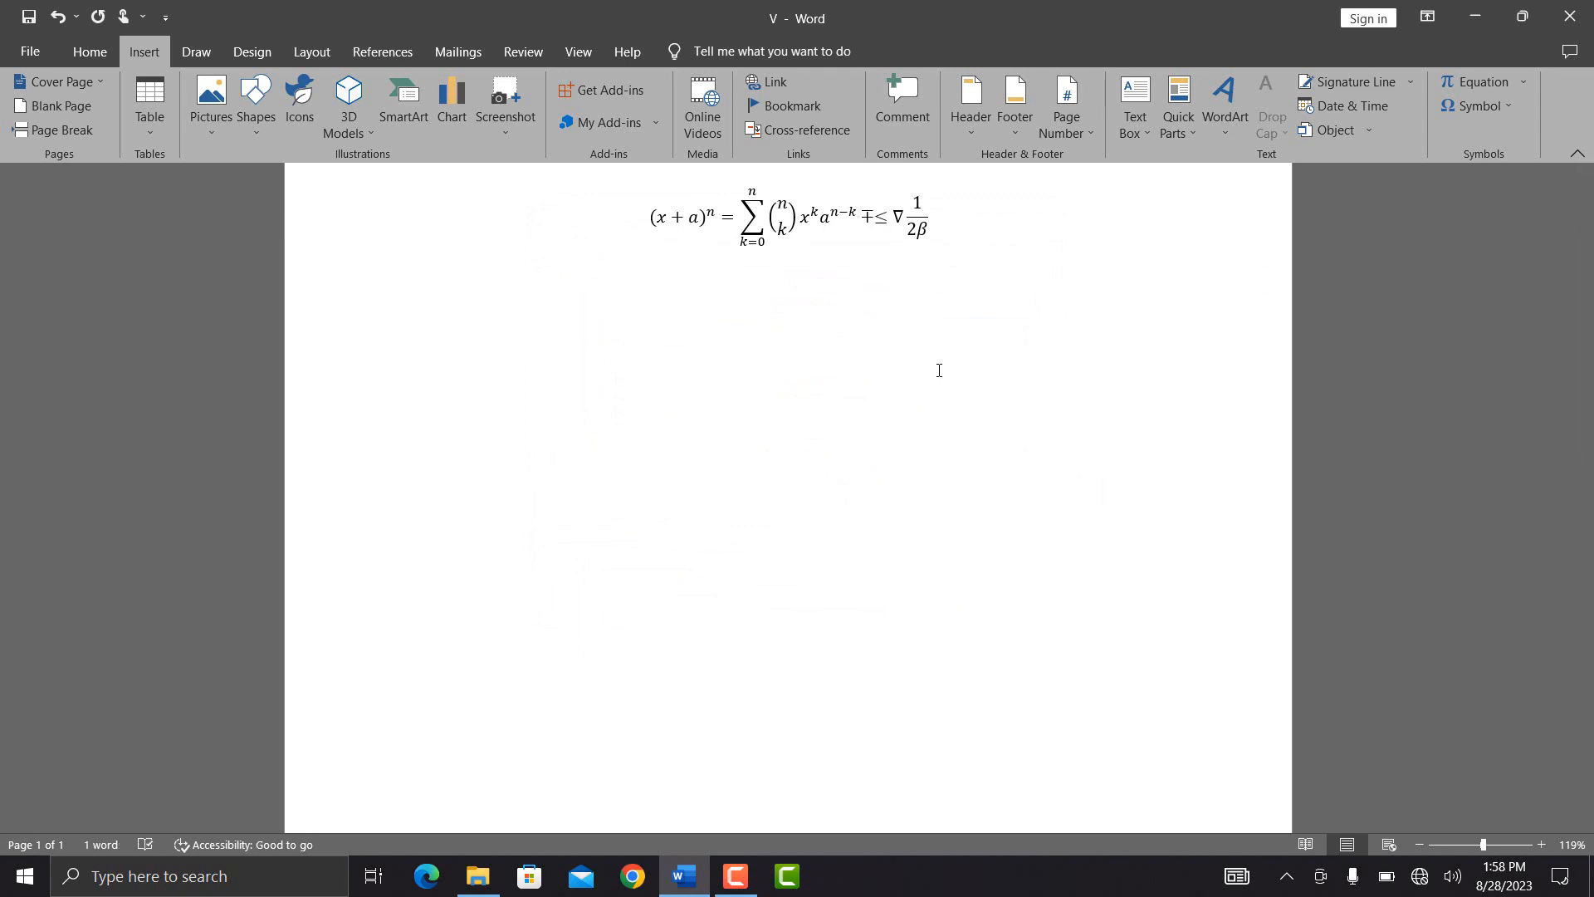
type("©")
left_click_drag(904, 359, 816, 345)
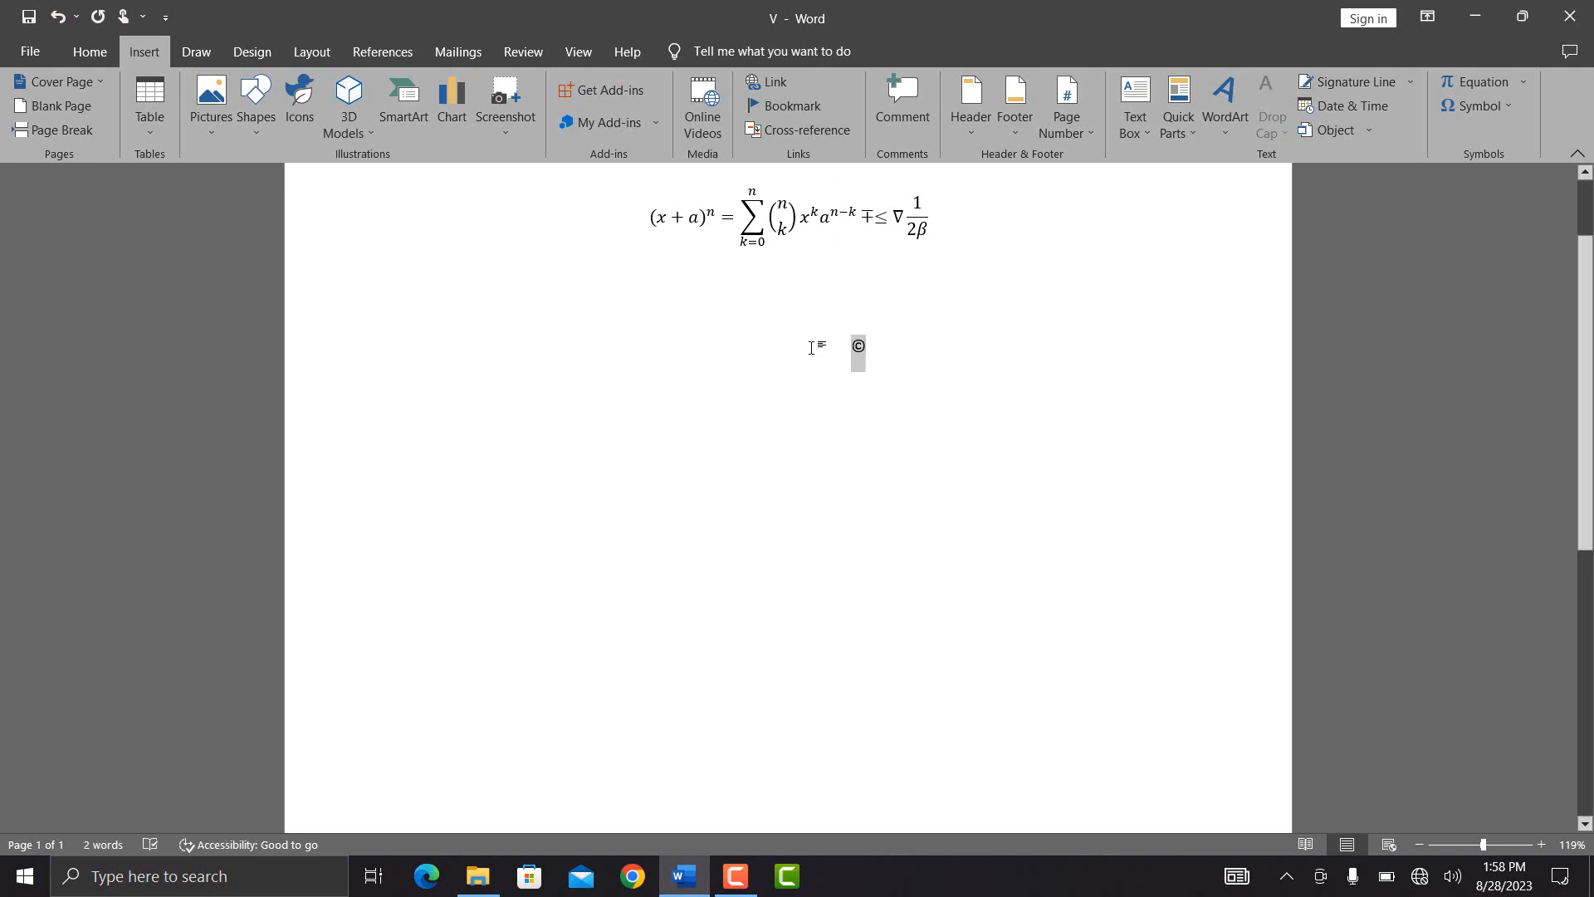
key("ctrl+shift+period")
key("ctrl+shift+period")
key("ctrl+shift+period")
key("ctrl+shift+period")
key("ctrl+shift+period")
key("ctrl+shift+period")
key("ctrl+shift+period")
key("ctrl+shift+period")
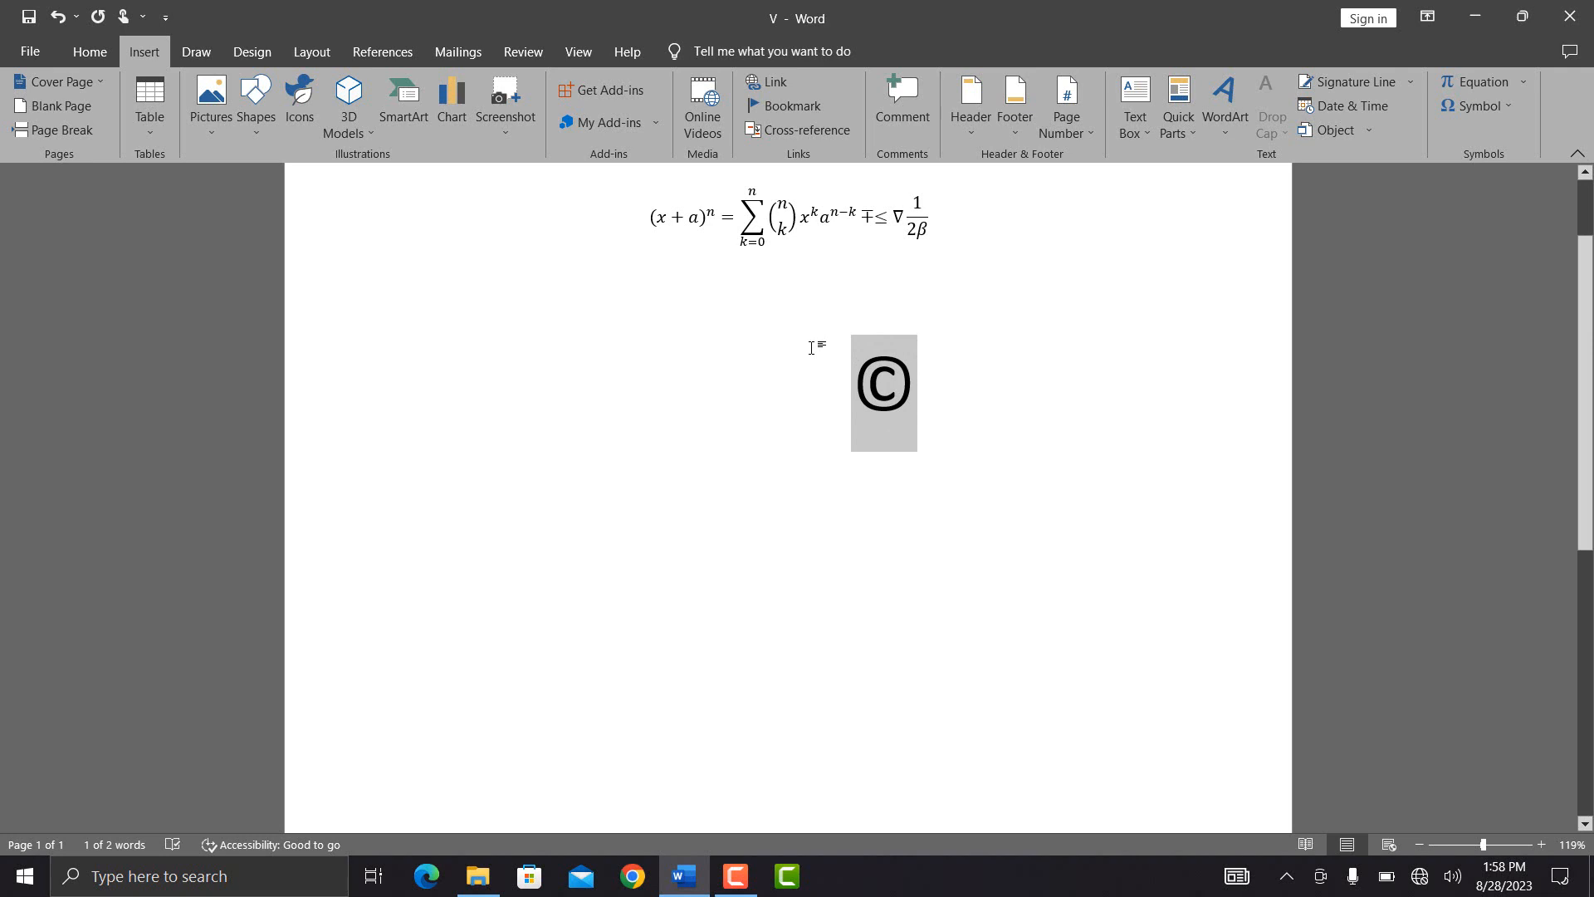
left_click(1029, 274)
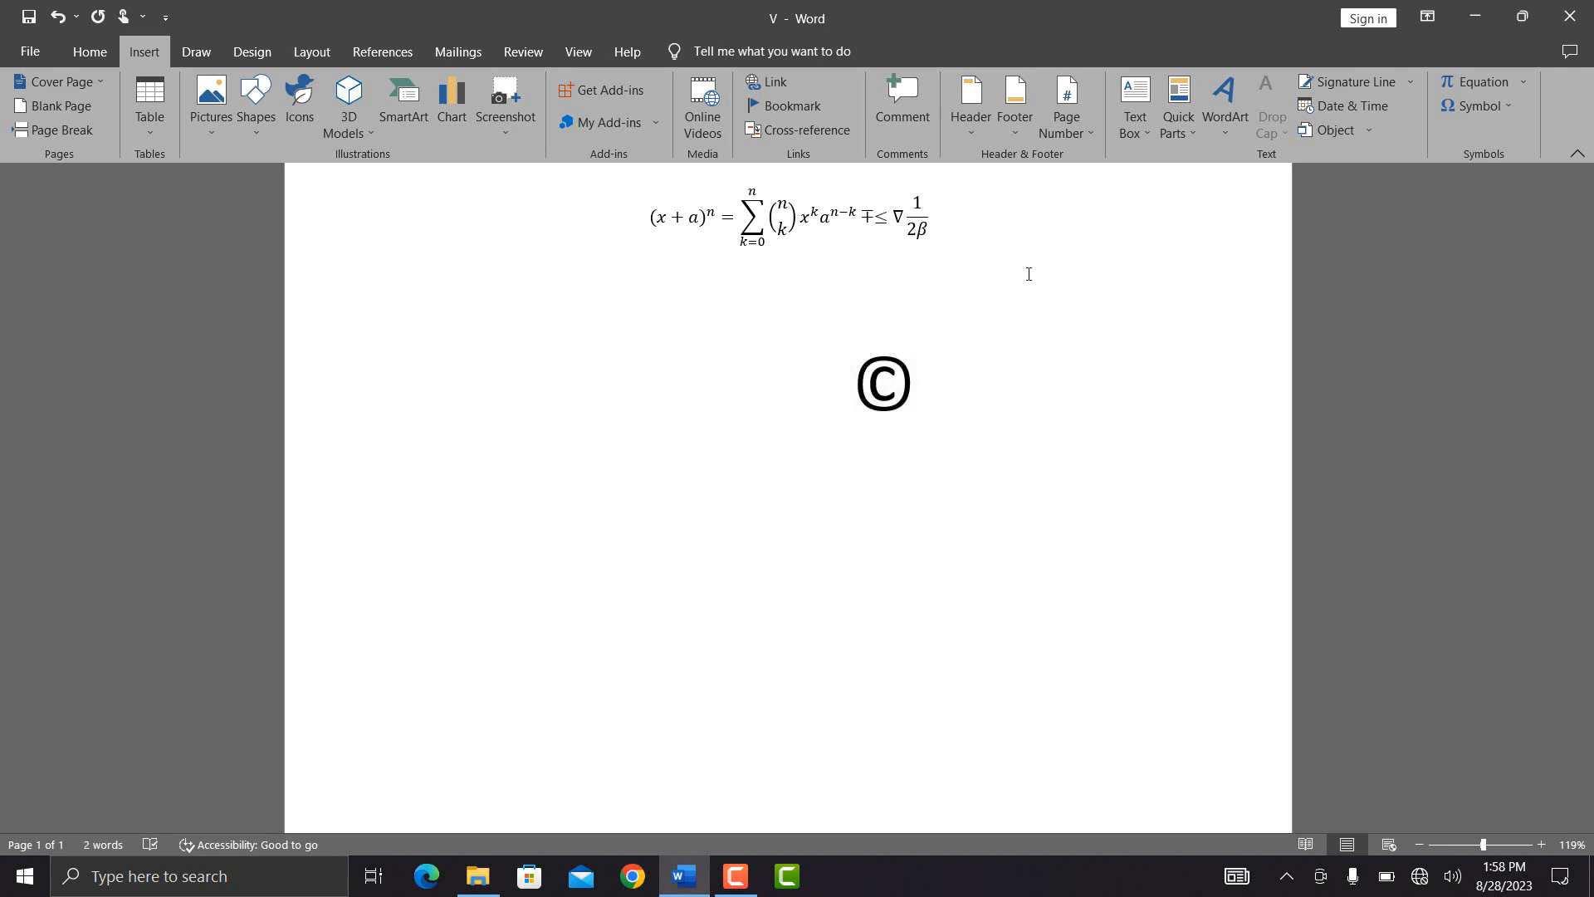